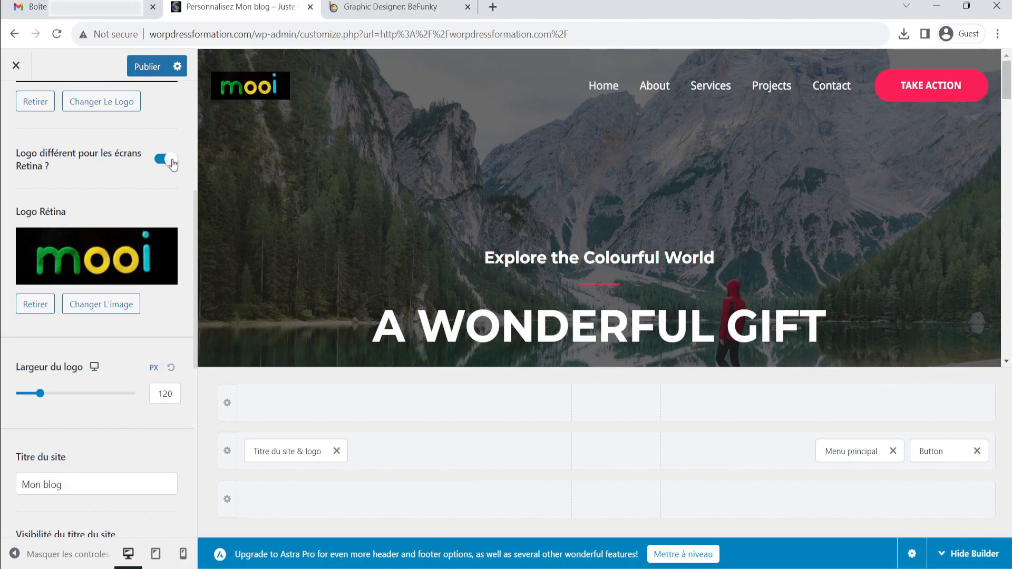
- Turn off the separate logo for Retina screens
left_click(170, 165)
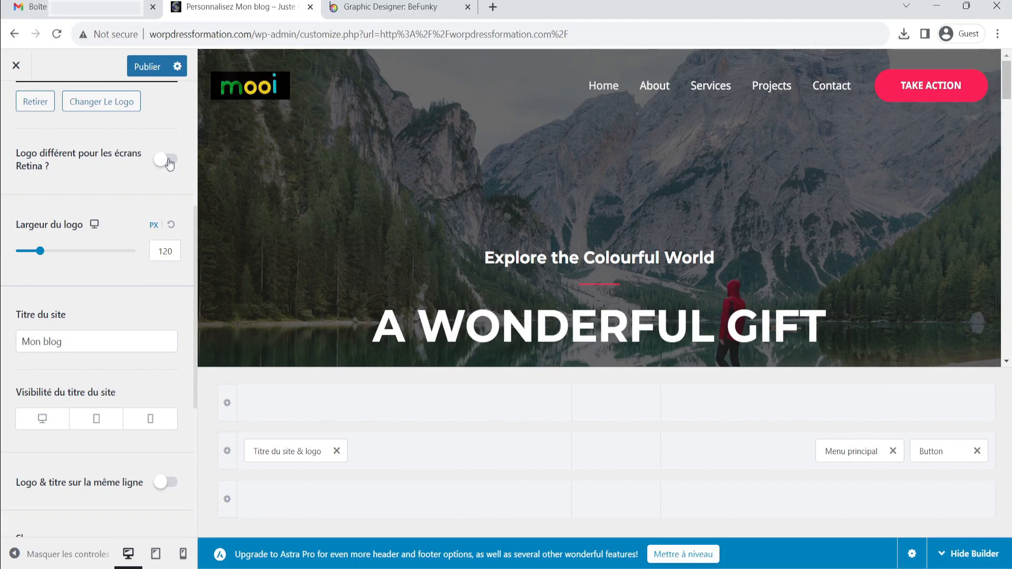
scroll(116, 194, "up", 4)
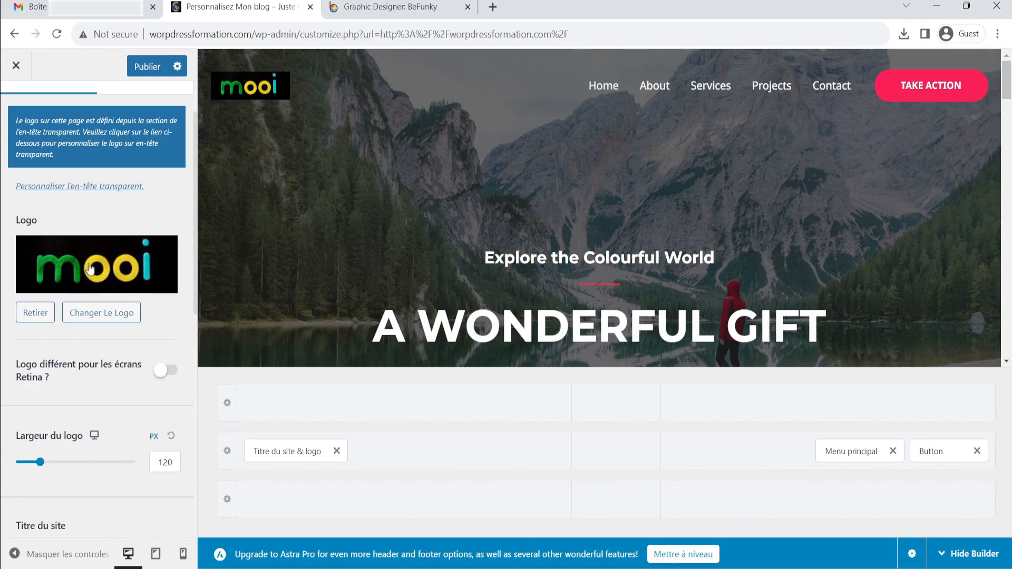
- Try a logo width of 267 px and reset the width to its default
scroll(105, 252, "down", 4)
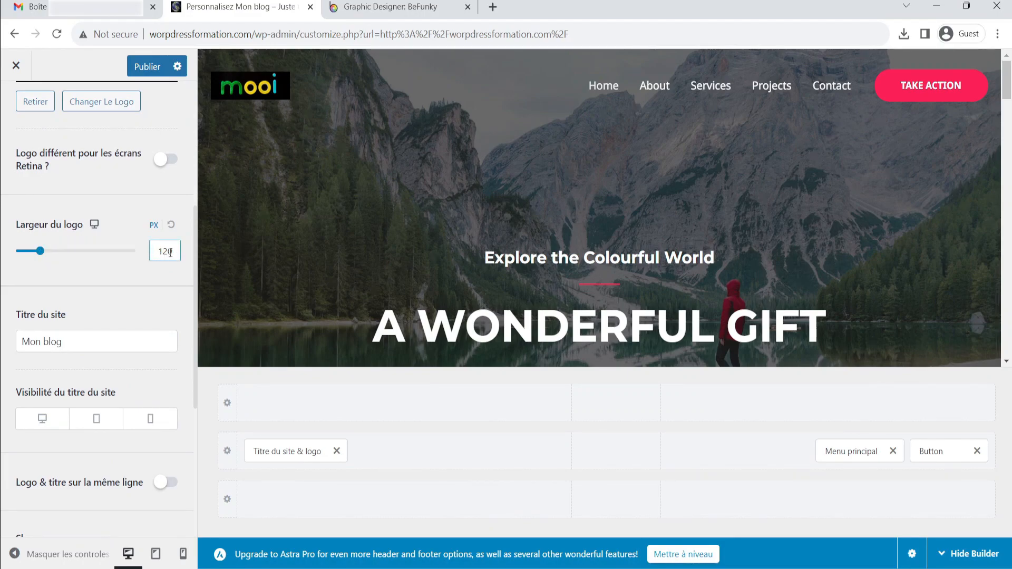
left_click_drag(40, 251, 70, 253)
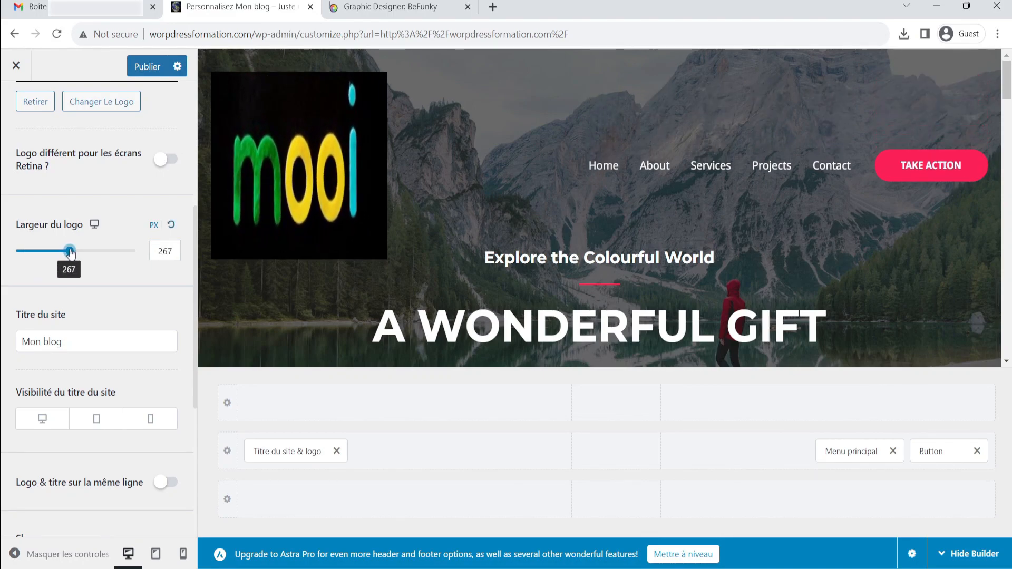
left_click(171, 226)
- Change the site title to "Formation WordPress" and return to the visibility options in the site title and logo settings
left_click(101, 346)
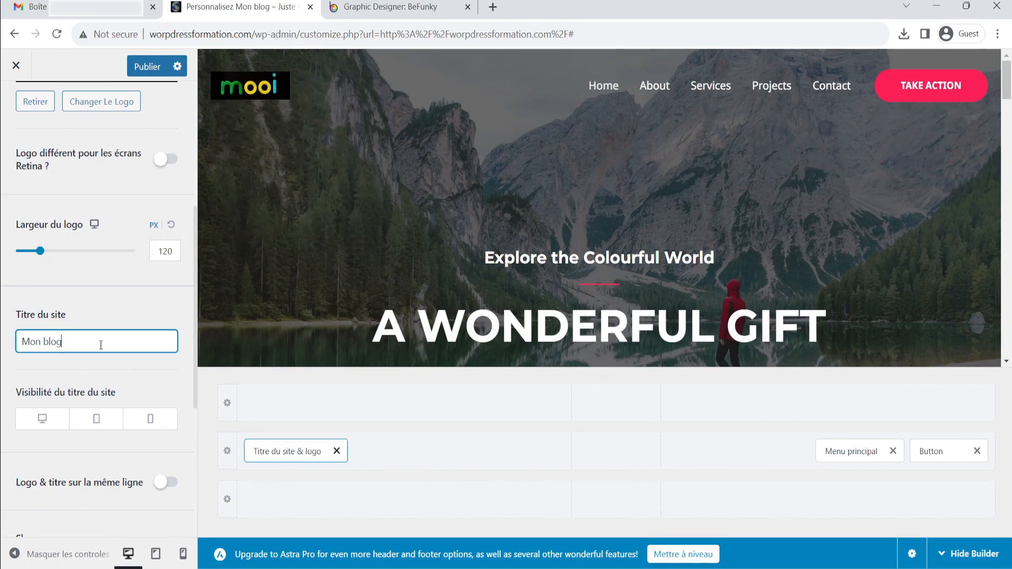
triple_click(101, 345)
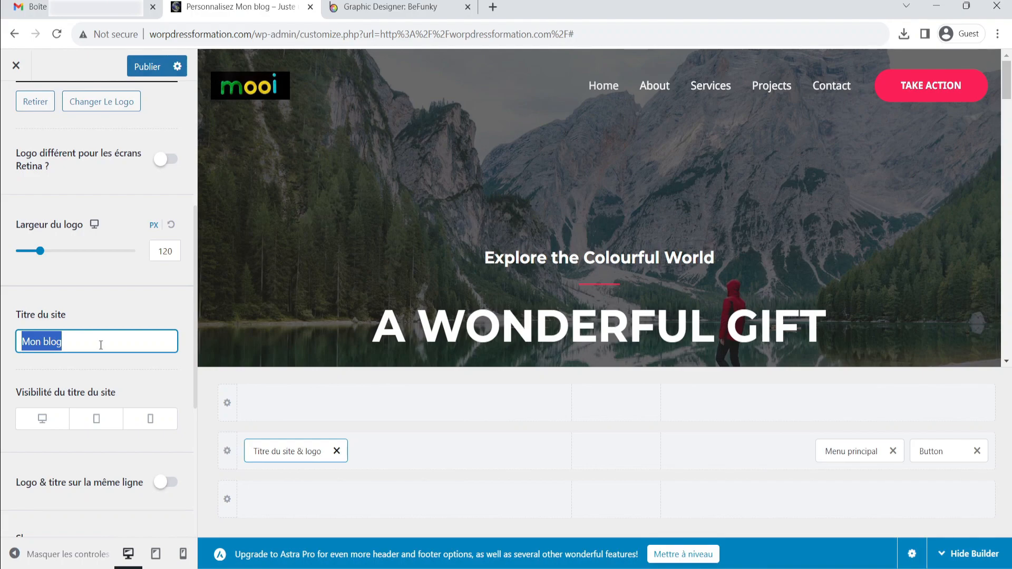
type("Fo")
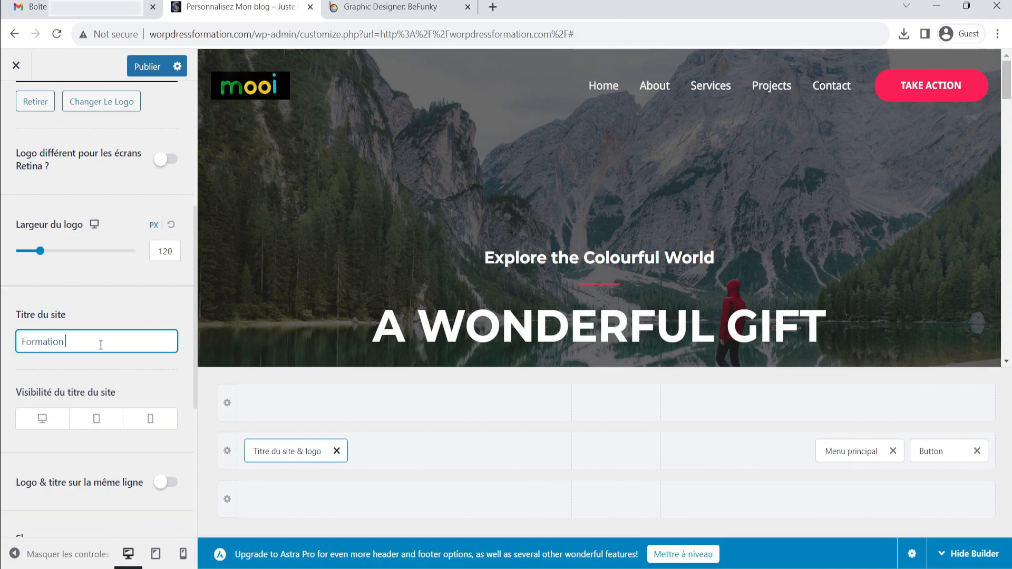
type("rmation WOrdpress")
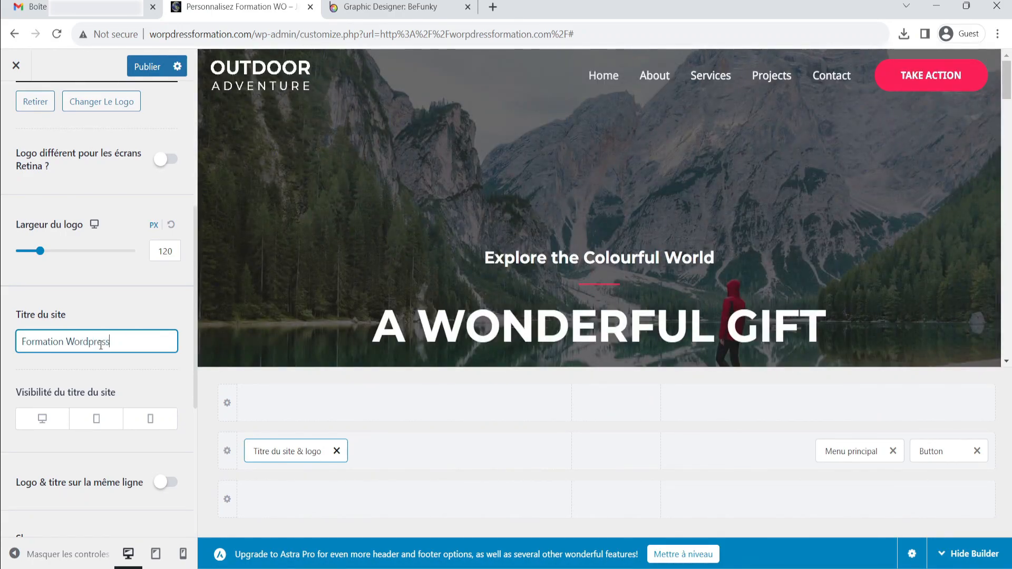
key("BackSpace")
key("BackSpace")
key("BackSpace")
key("BackSpace")
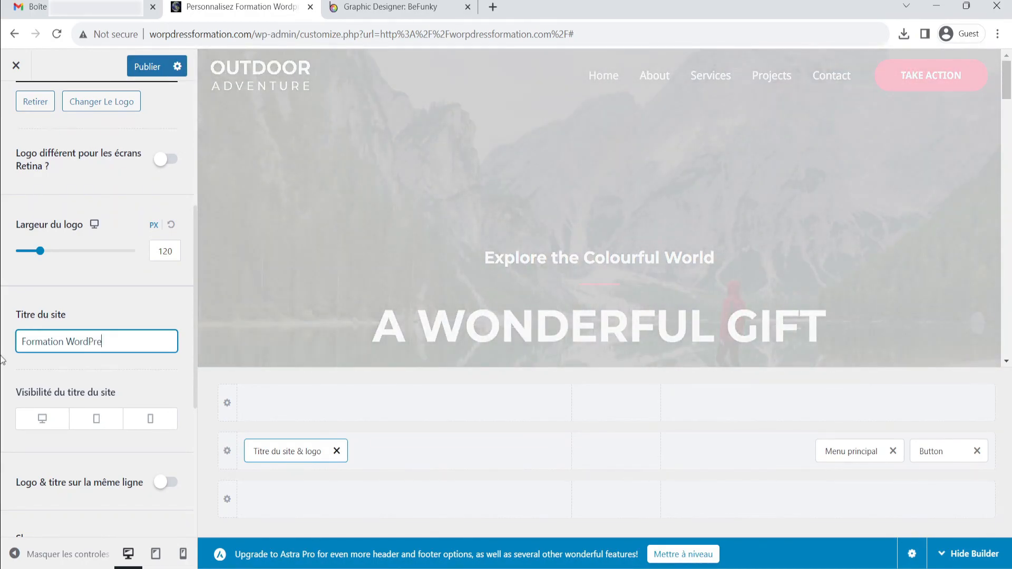
key("Escape")
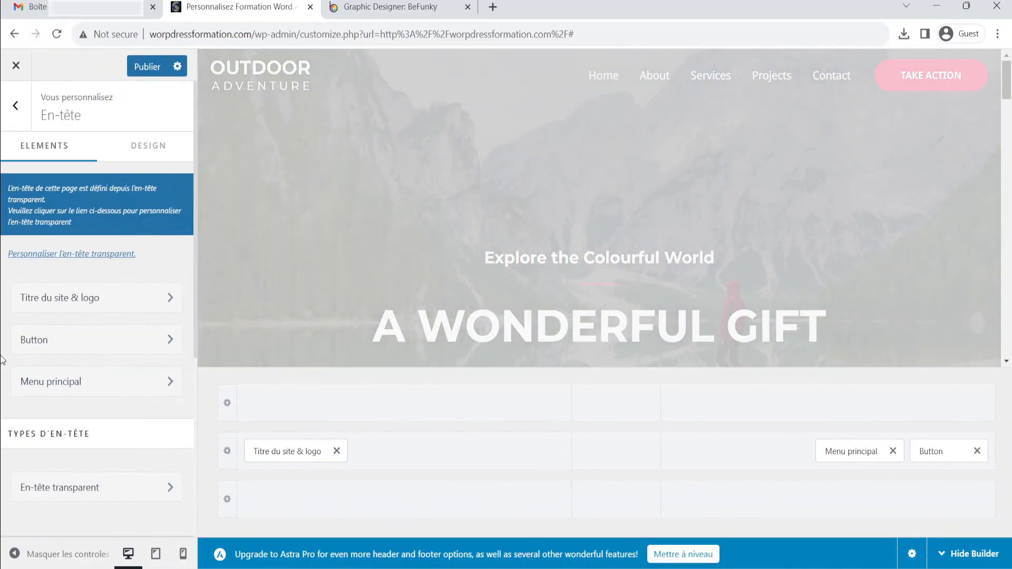
left_click(84, 297)
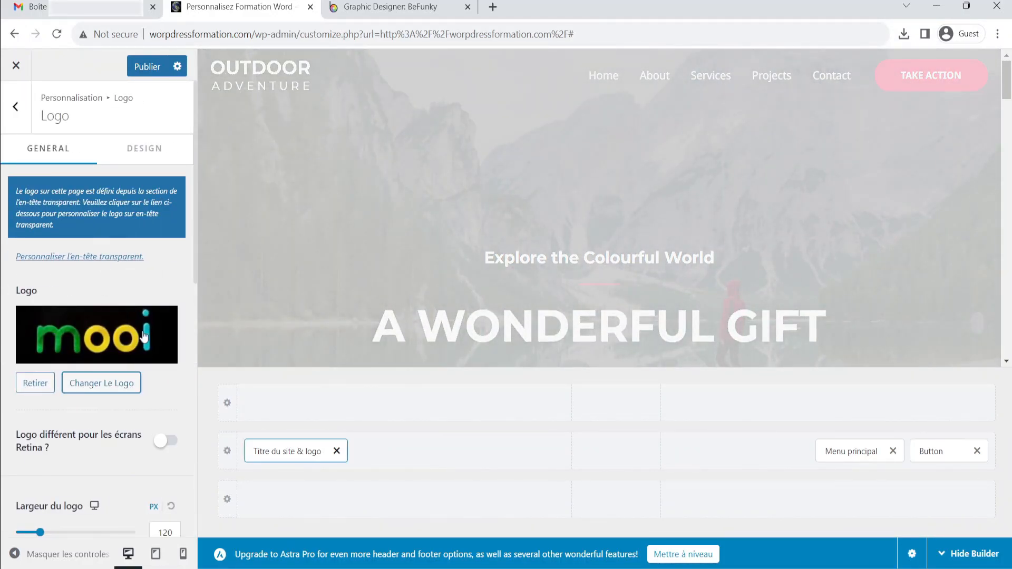
scroll(142, 331, "down", 5)
scroll(125, 352, "down", 3)
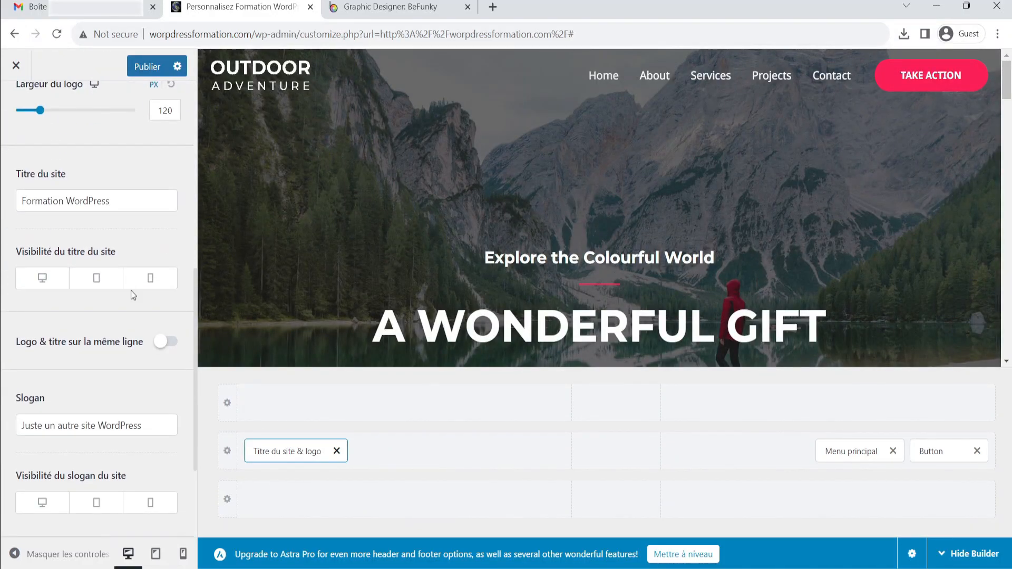
- Try showing the site title on desktop, tablet and mobile and the same-line logo and title option, switching each back off
left_click(64, 273)
left_click(111, 285)
left_click(153, 288)
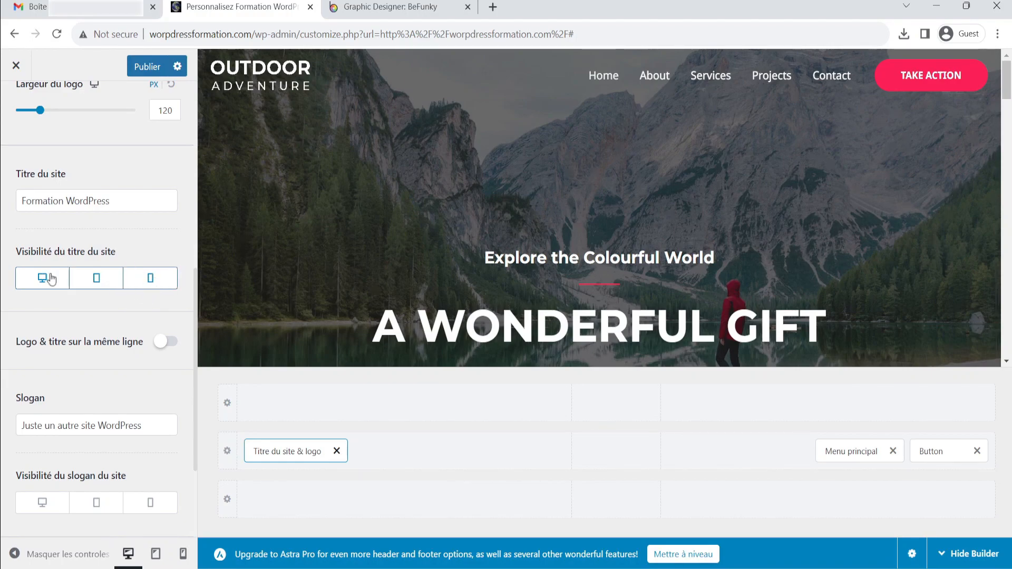
left_click(152, 283)
left_click(98, 279)
left_click(41, 284)
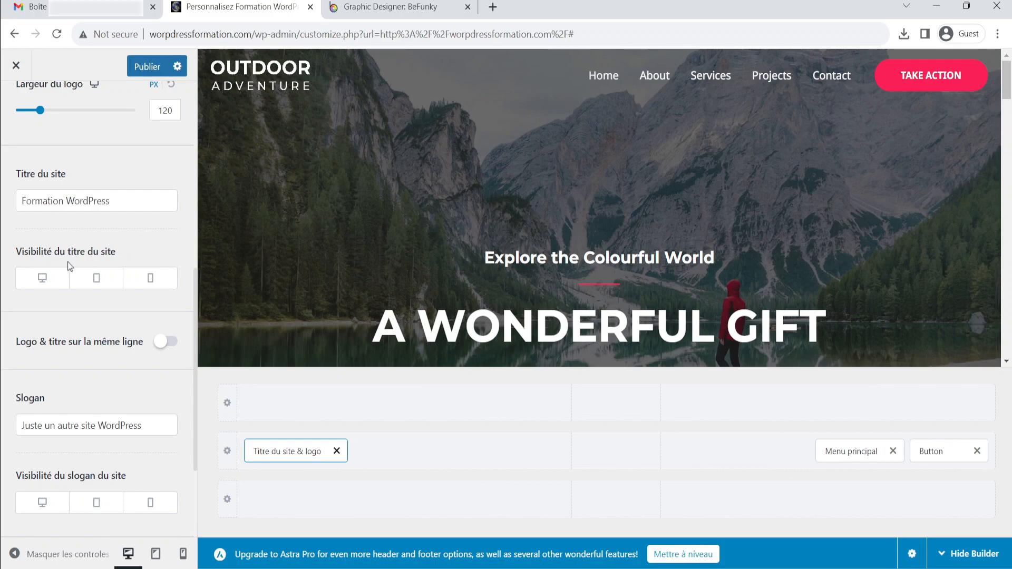
left_click(36, 343)
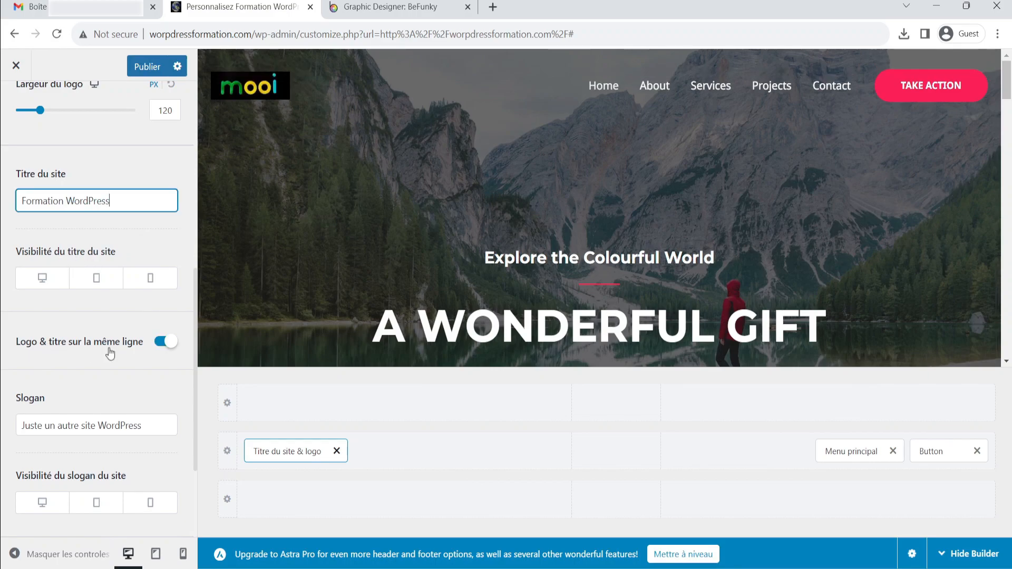
left_click(165, 344)
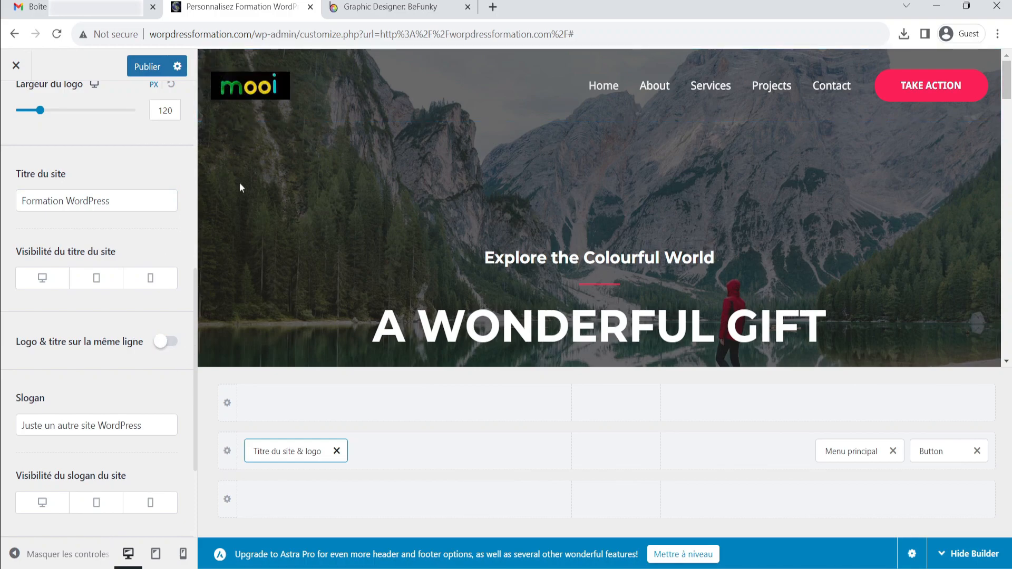
- Replace the site slogan with "Meilleur Formation WordPress"
scroll(140, 377, "down", 1)
left_click(134, 356)
triple_click(153, 365)
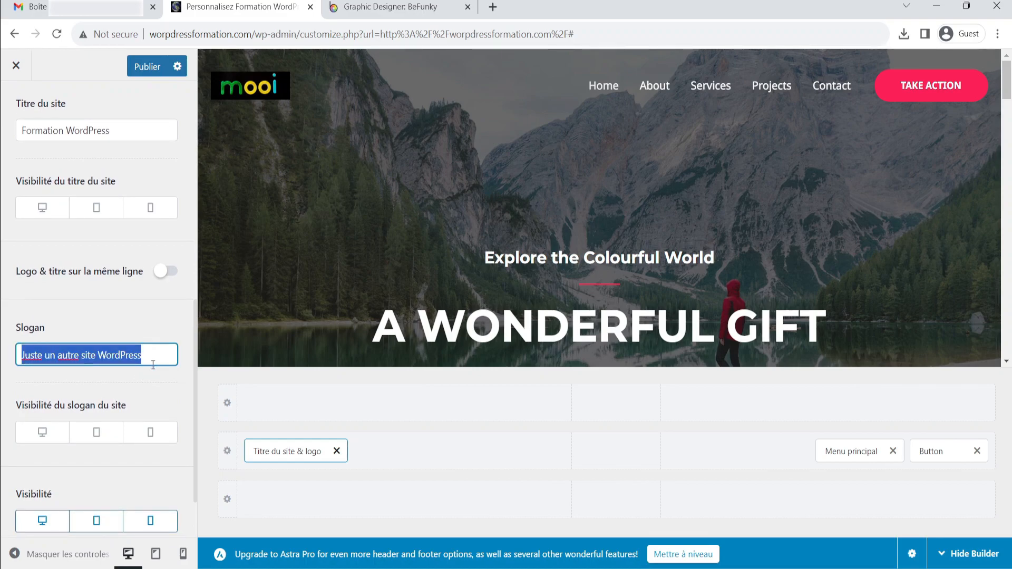
type("Meil")
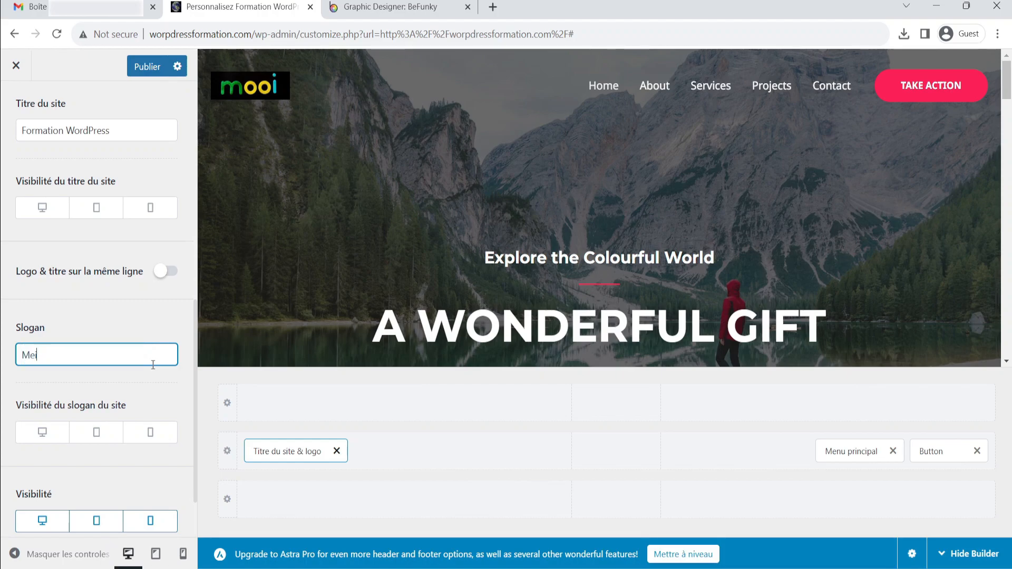
type("leur ")
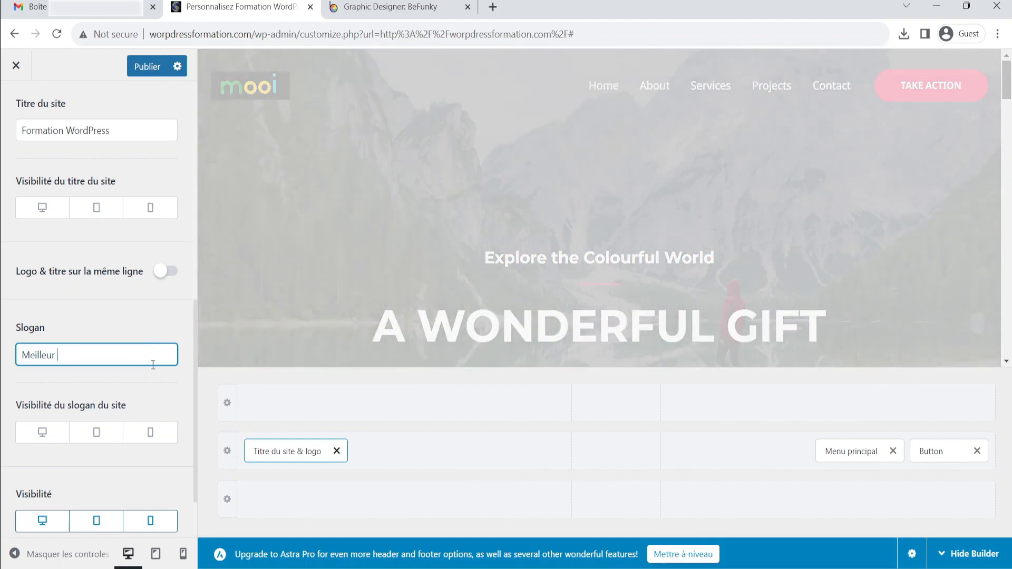
type("Formation WordPress")
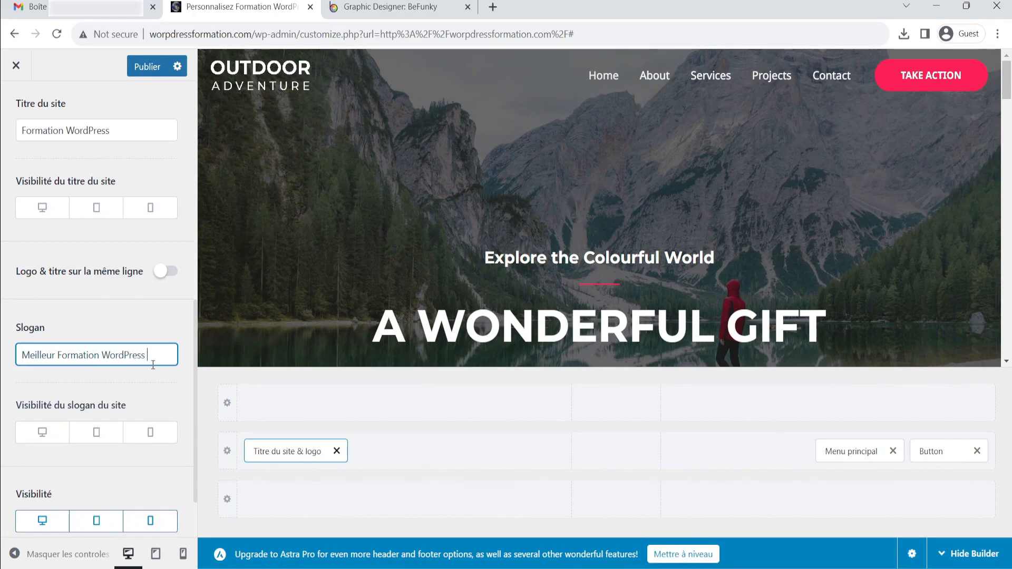
left_click(85, 384)
- Try showing the slogan on desktop and tablet, and hide it again on both devices
scroll(83, 385, "down", 2)
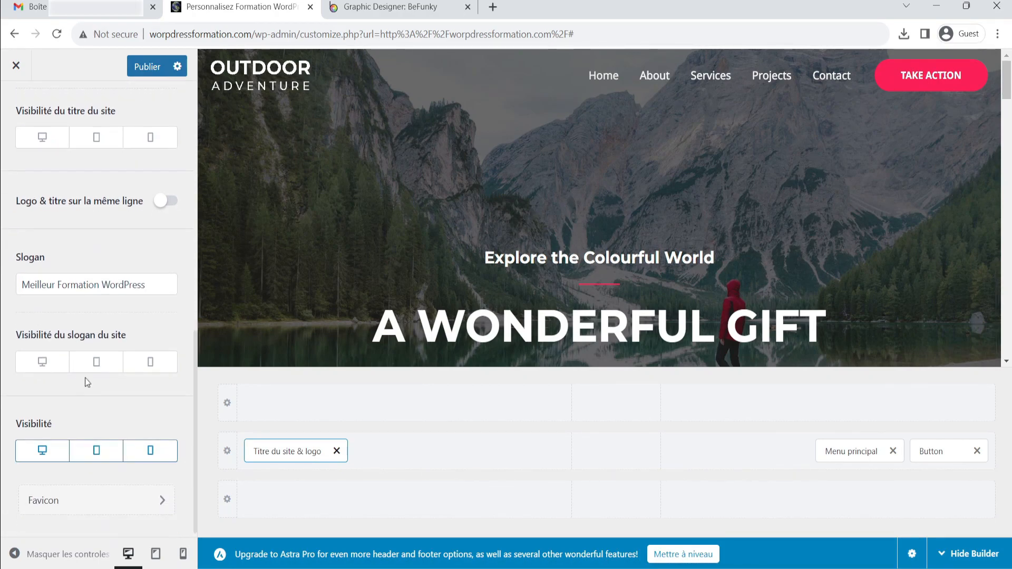
left_click(53, 364)
left_click(99, 369)
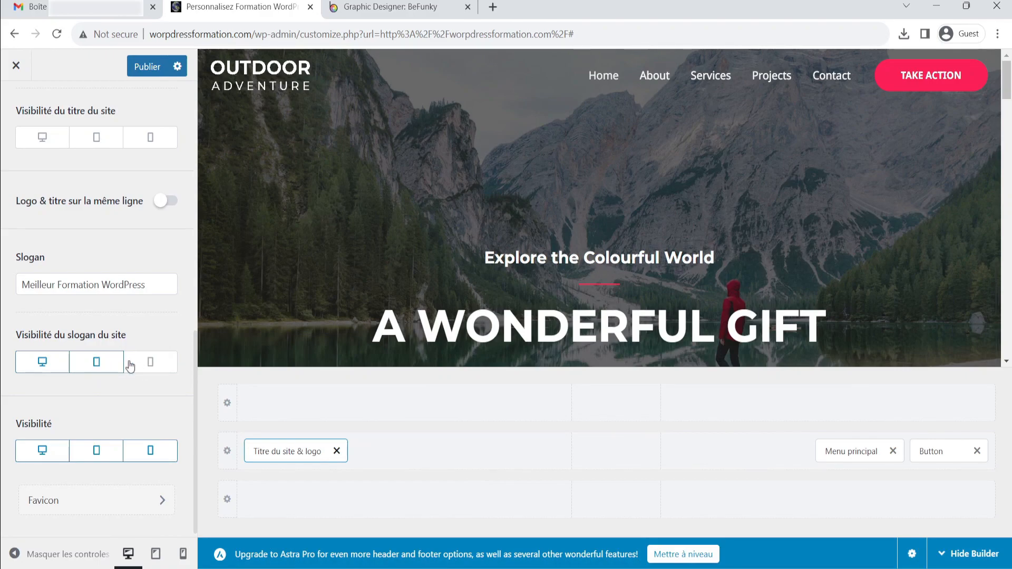
left_click(100, 366)
left_click(44, 363)
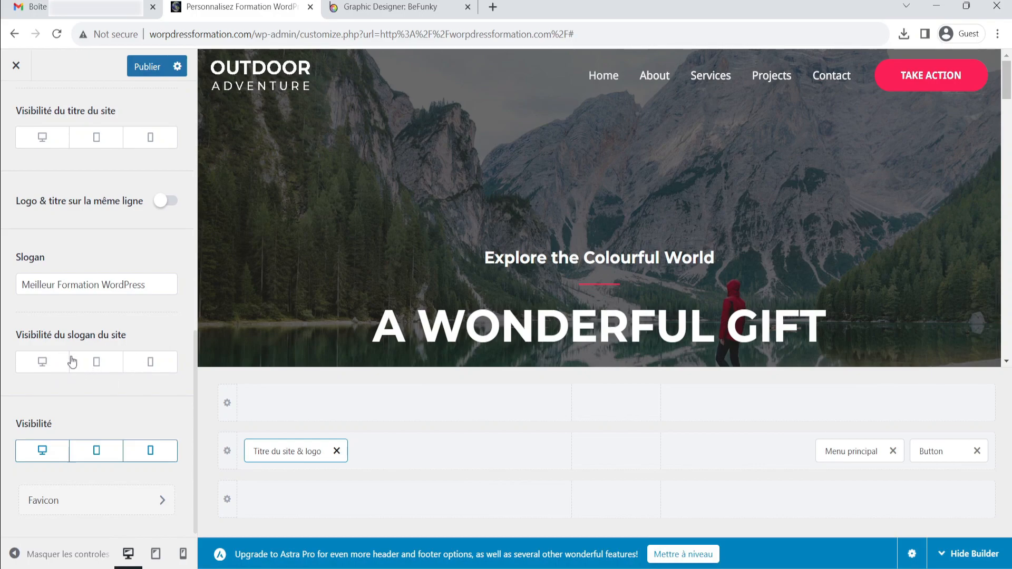
- Publish the changes to the logo options, site title and slogan
scroll(100, 209, "down", 1)
scroll(99, 210, "up", 4)
scroll(91, 281, "down", 4)
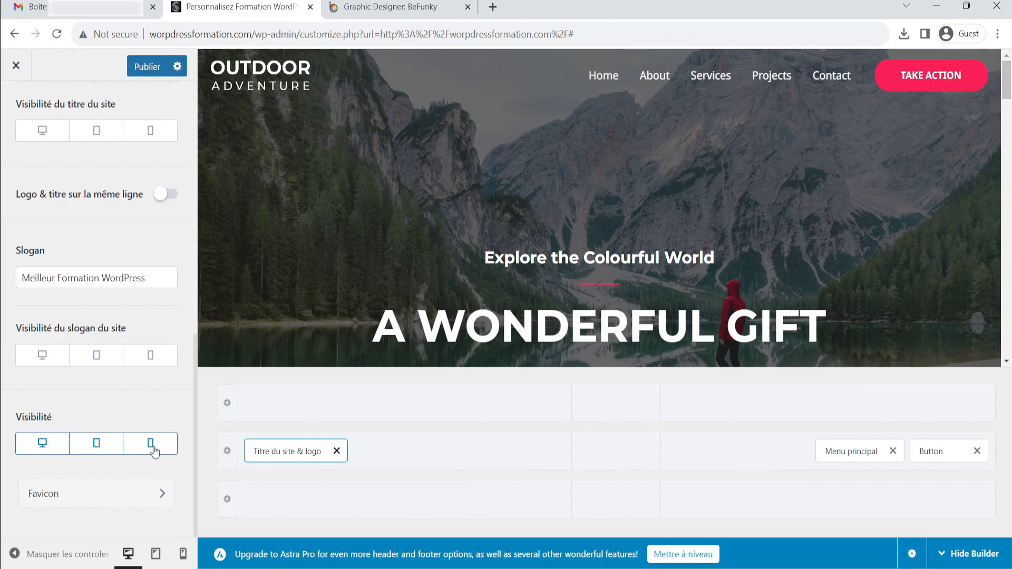
scroll(128, 459, "up", 5)
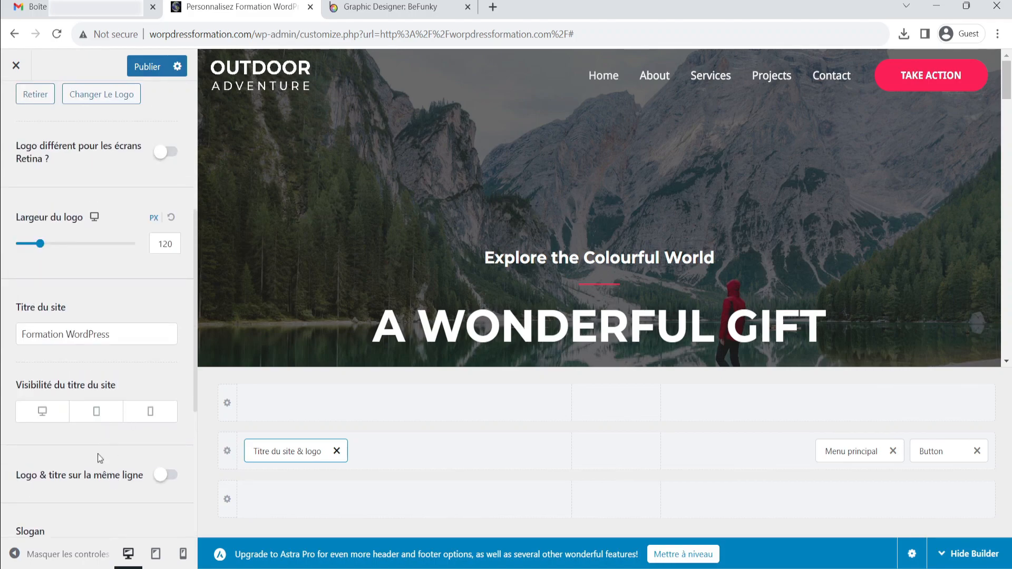
scroll(84, 348, "down", 4)
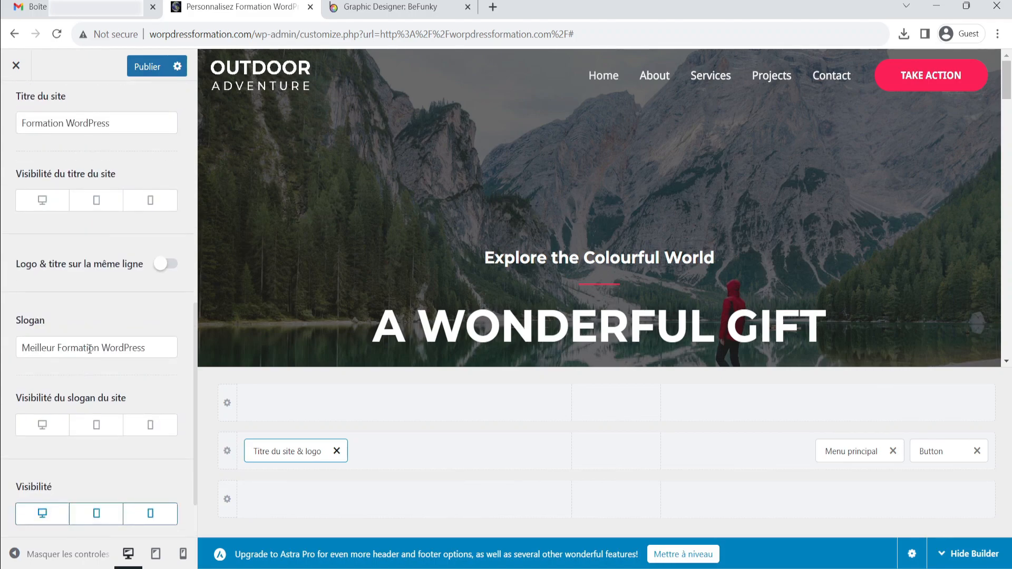
scroll(95, 343, "down", 1)
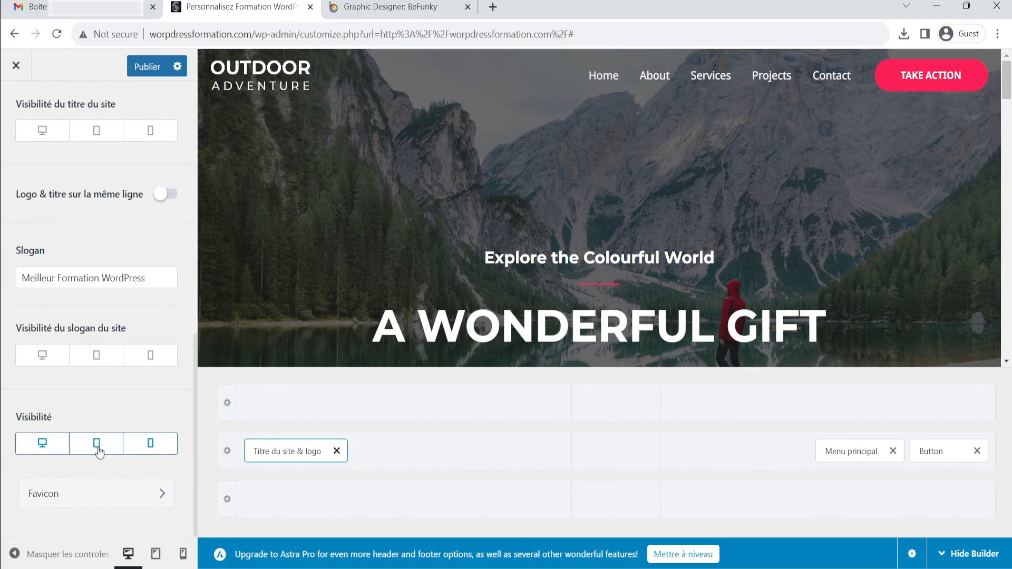
scroll(149, 482, "up", 6)
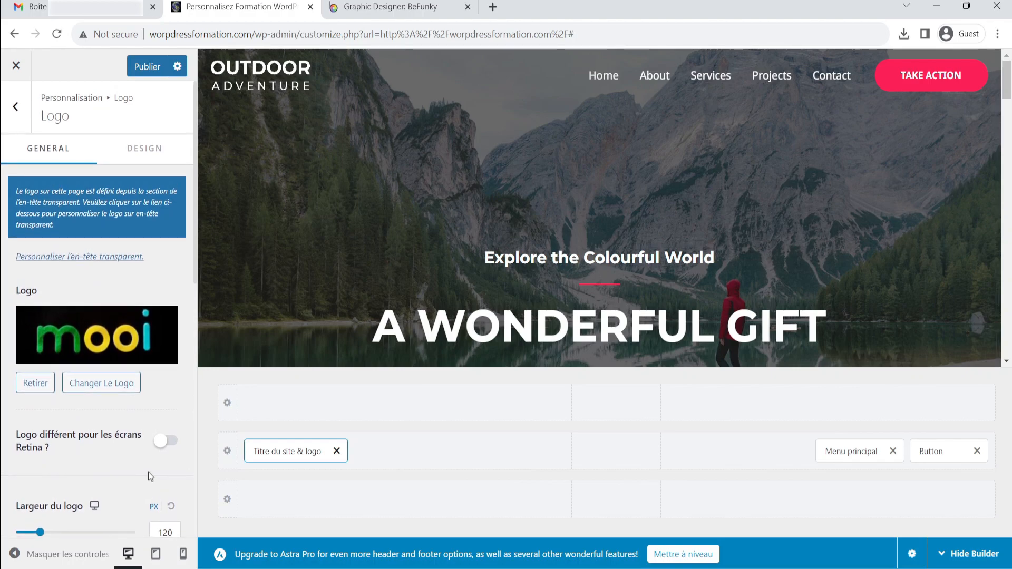
left_click(147, 68)
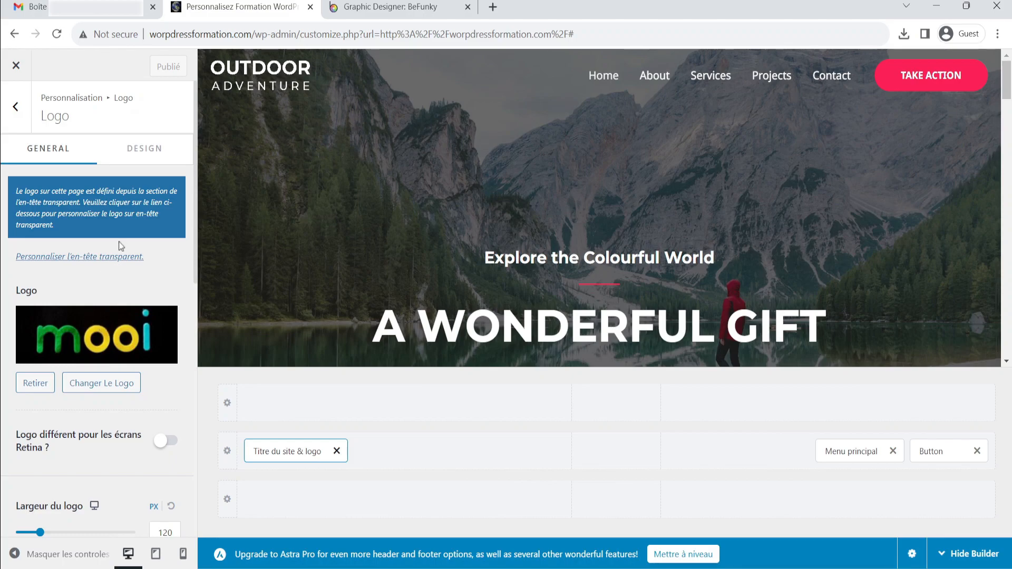
- Open the transparent header settings from the logo settings and enable the transparent header on the whole site
scroll(119, 240, "down", 5)
scroll(100, 316, "down", 5)
scroll(113, 324, "up", 5)
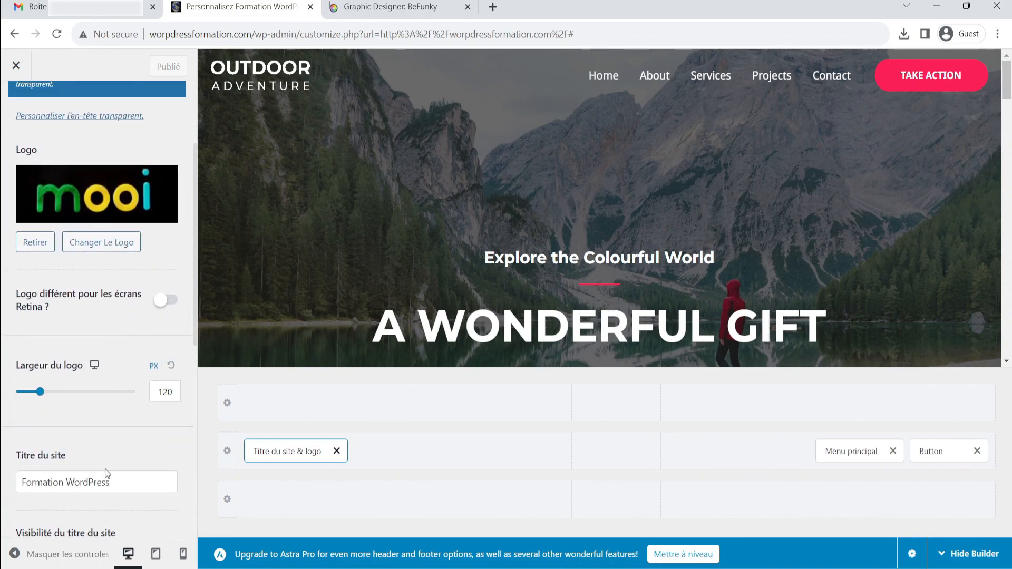
scroll(108, 473, "down", 3)
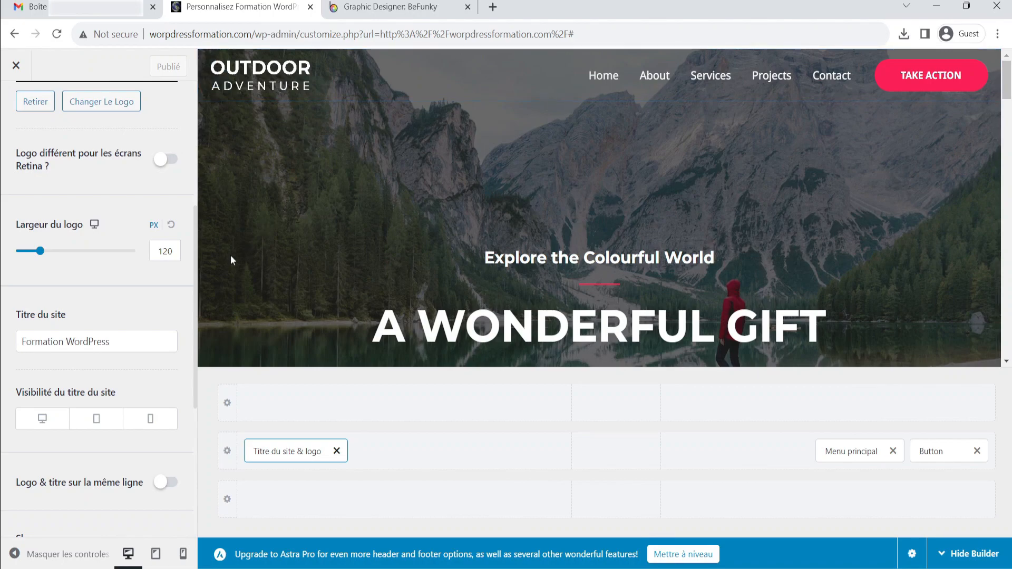
scroll(75, 332, "up", 5)
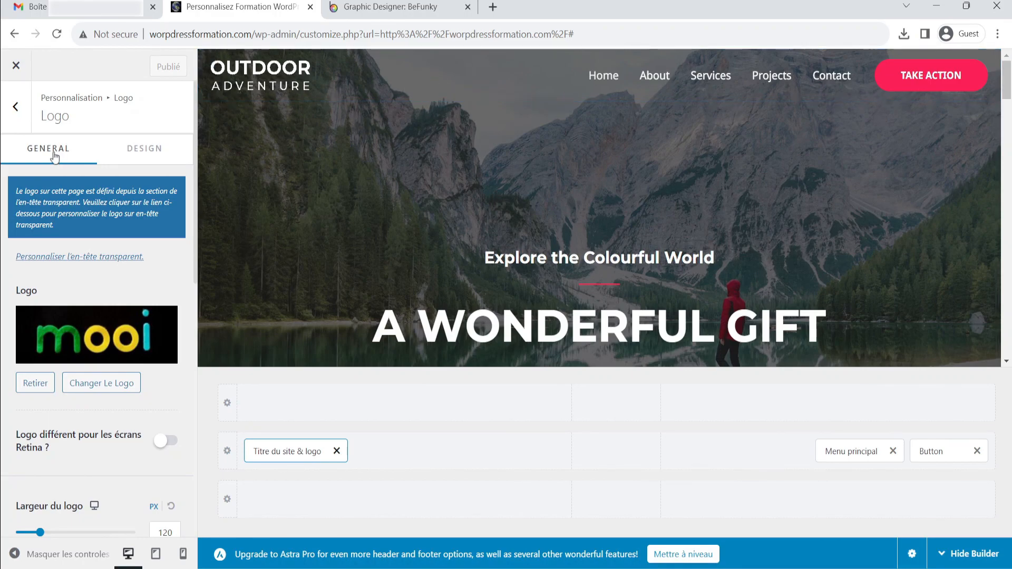
left_click(66, 258)
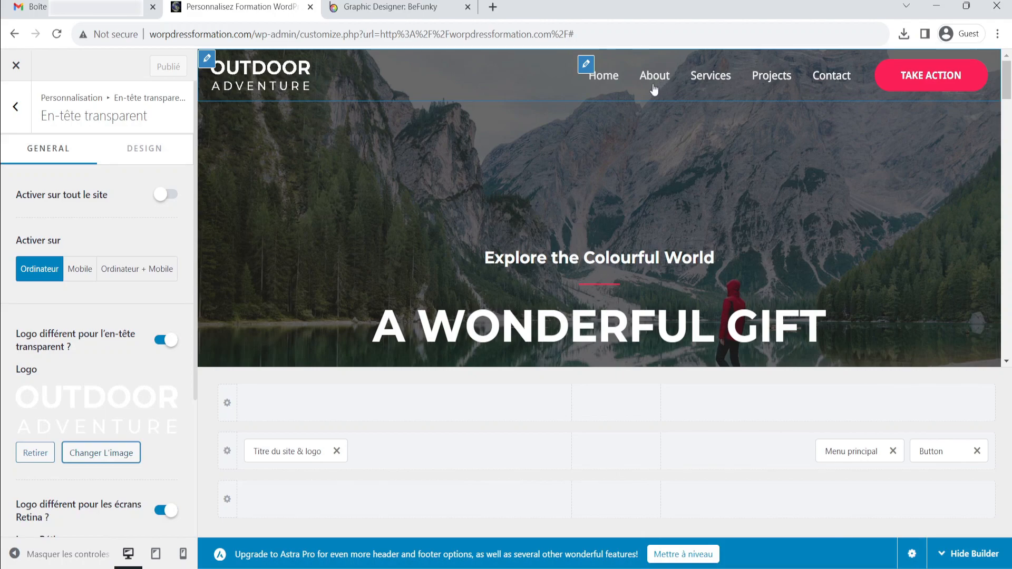
left_click(168, 195)
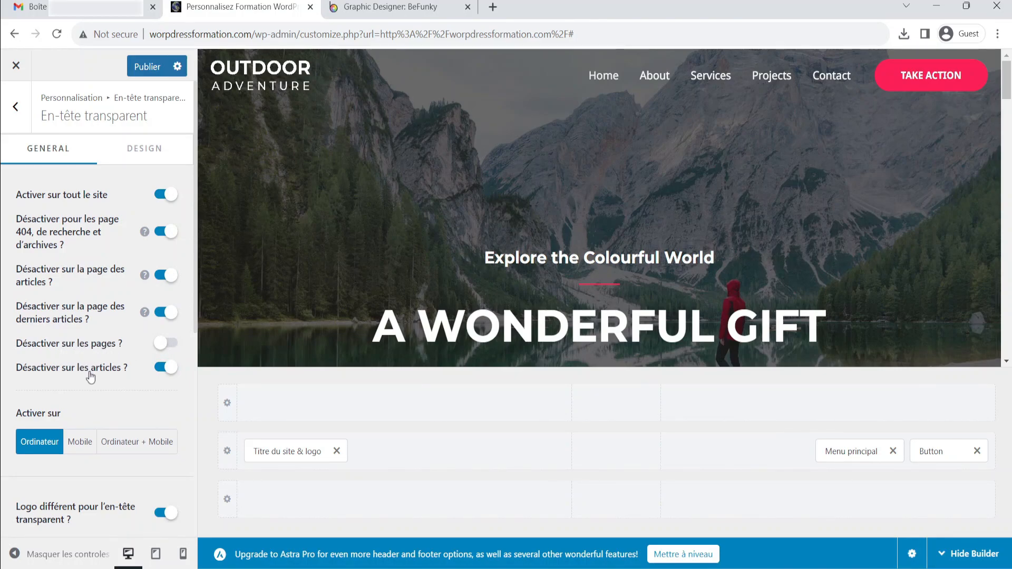
- Try allowing the transparent header on individual posts, and disable it for posts again
left_click(168, 368)
left_click(173, 367)
scroll(163, 318, "down", 1)
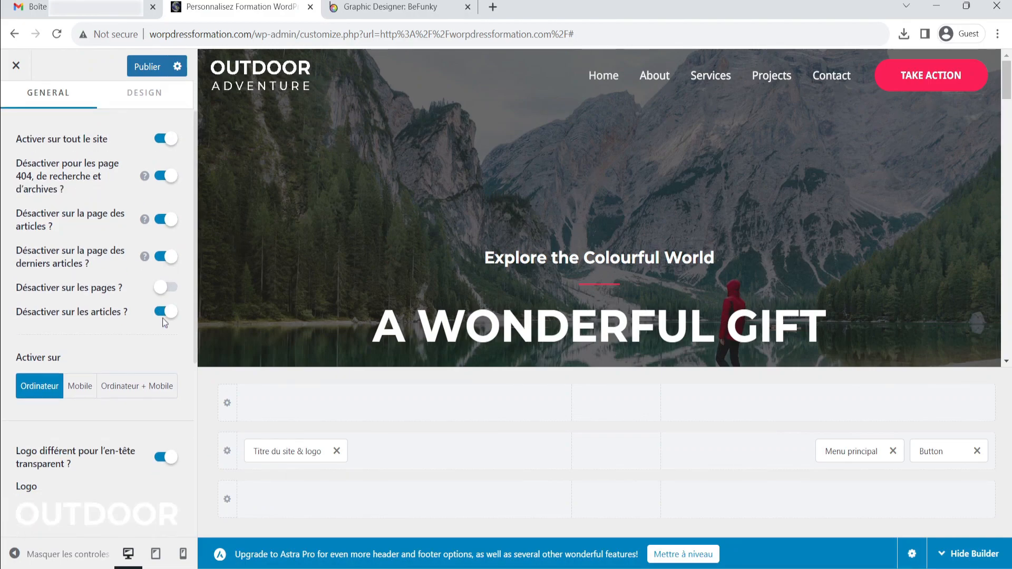
- Try the transparent header on mobile only, and set it to Ordinateur + Mobile
scroll(139, 239, "down", 2)
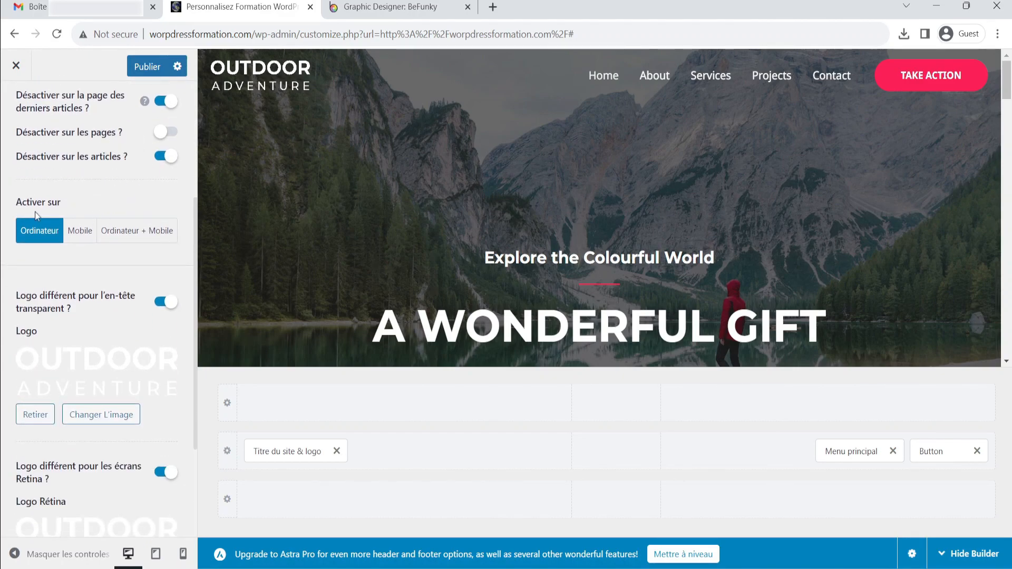
scroll(47, 287, "up", 2)
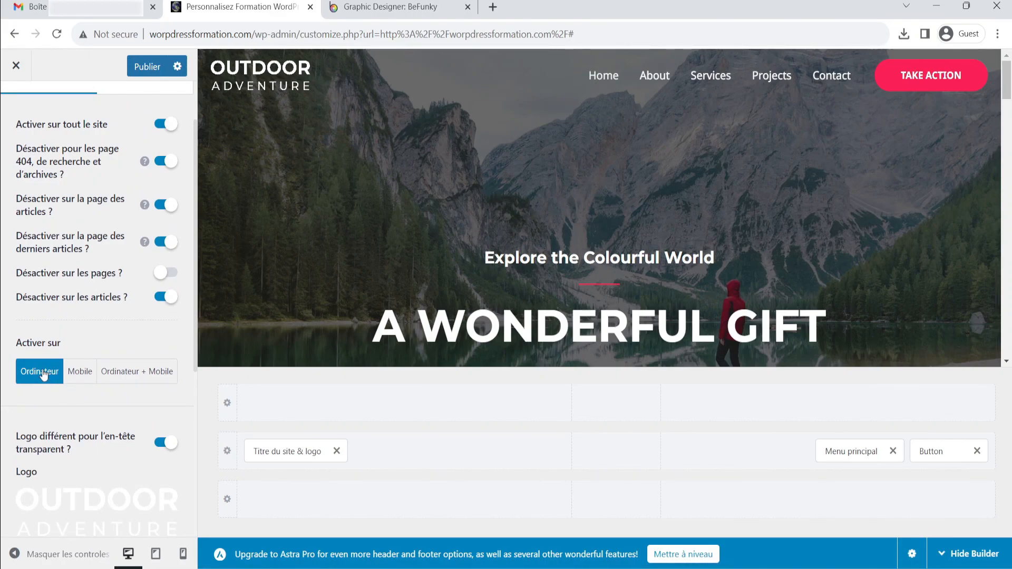
left_click(83, 375)
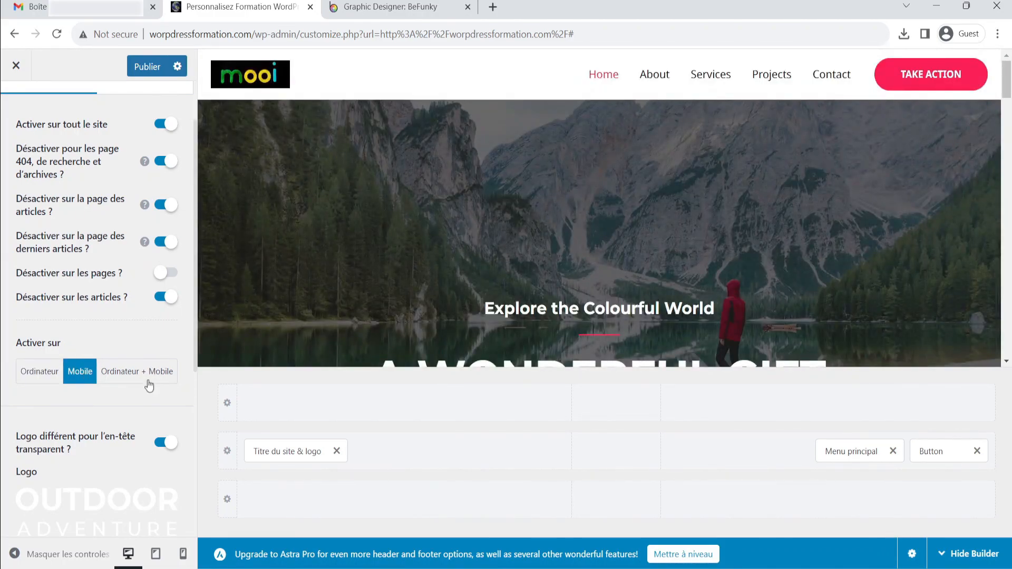
left_click(150, 377)
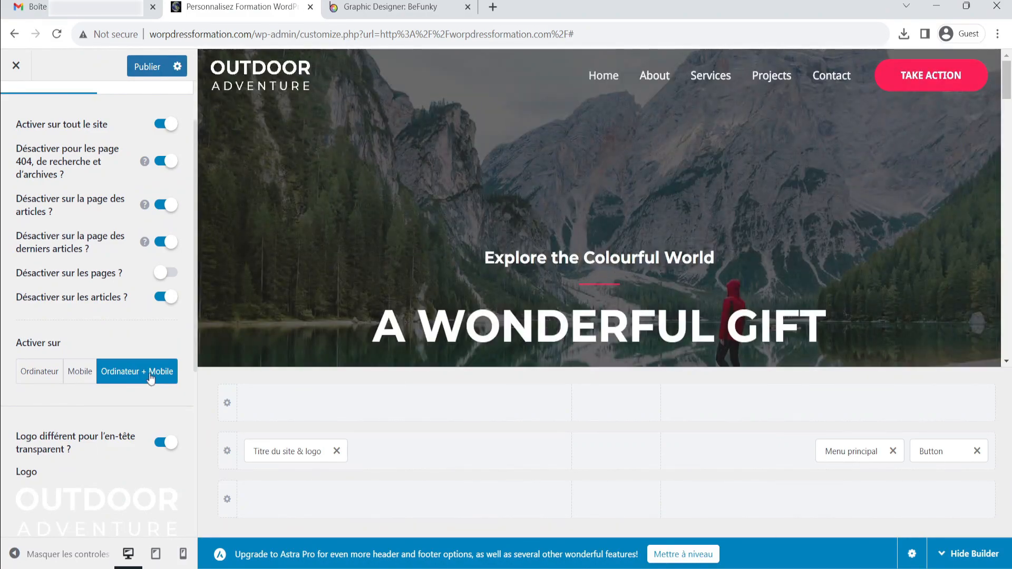
left_click(90, 374)
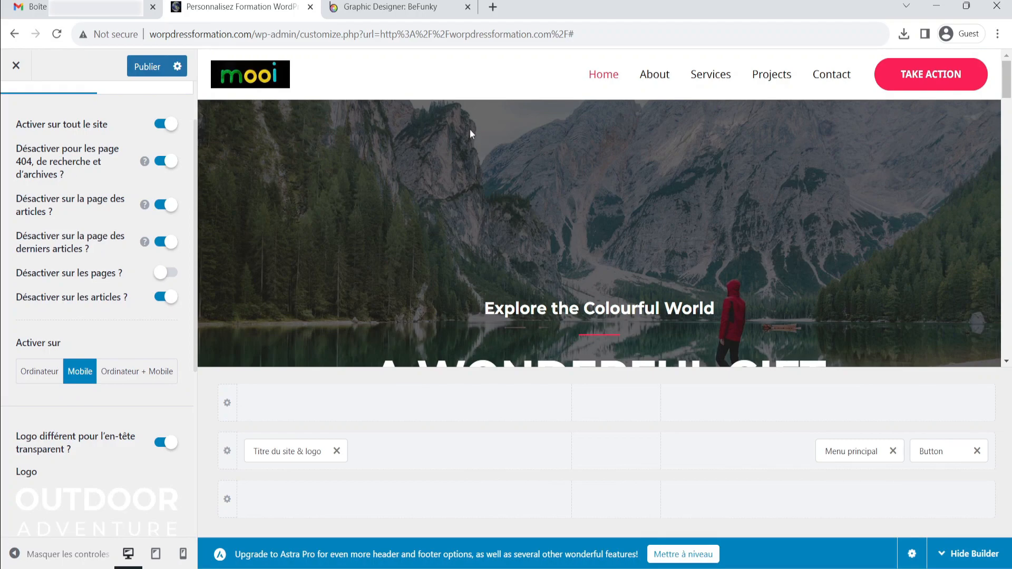
left_click(139, 378)
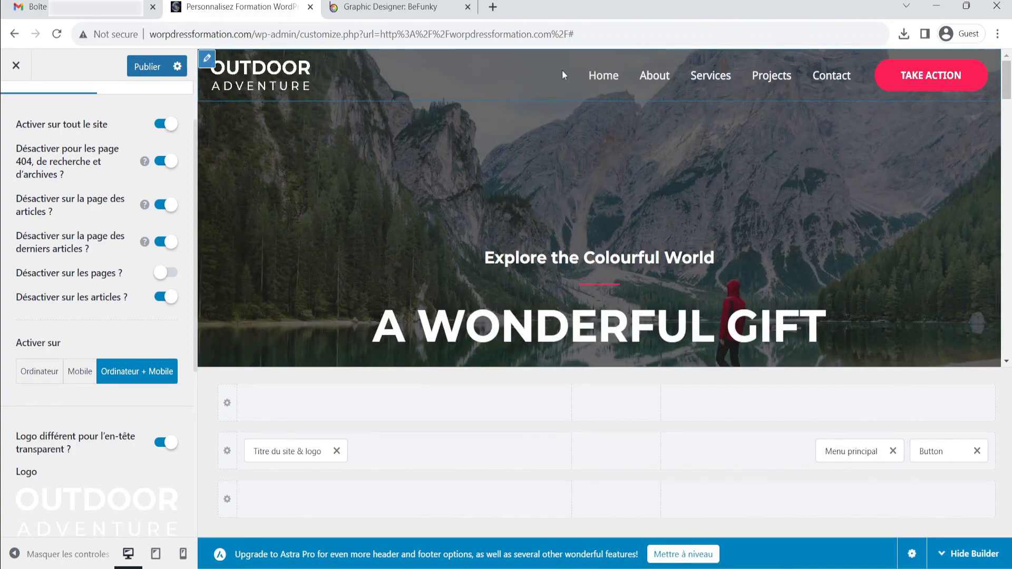
- Remove the separate logo of the transparent header and publish the transparent header changes
scroll(109, 304, "down", 3)
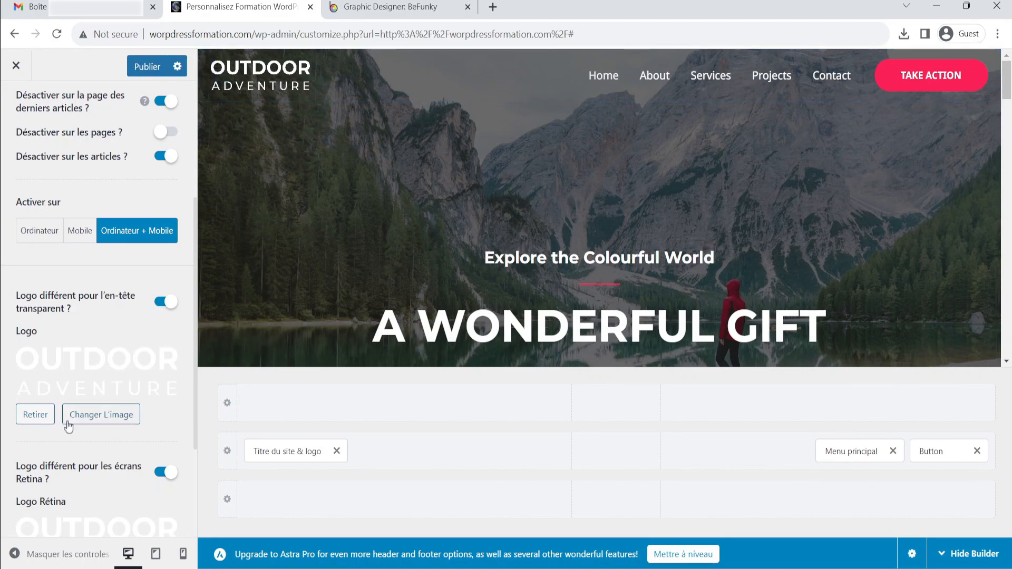
left_click(35, 416)
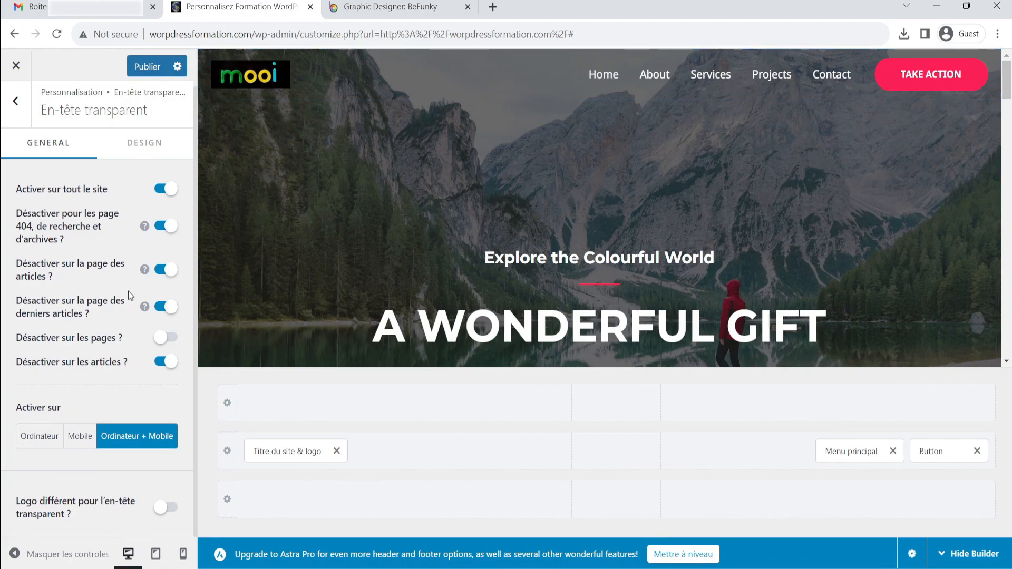
left_click(147, 68)
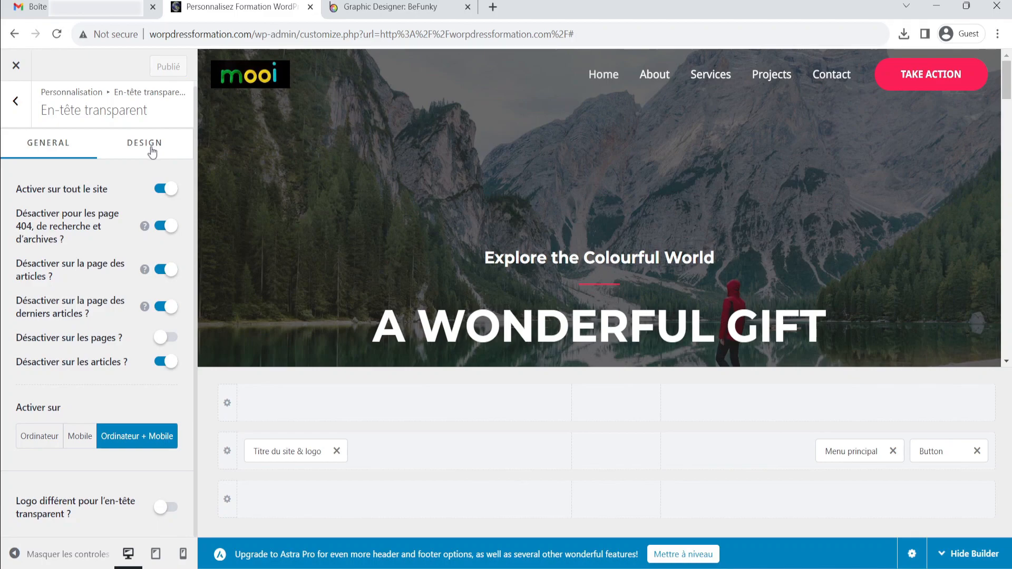
- Open the header's button settings and replace the button text with CONTACT
left_click(16, 105)
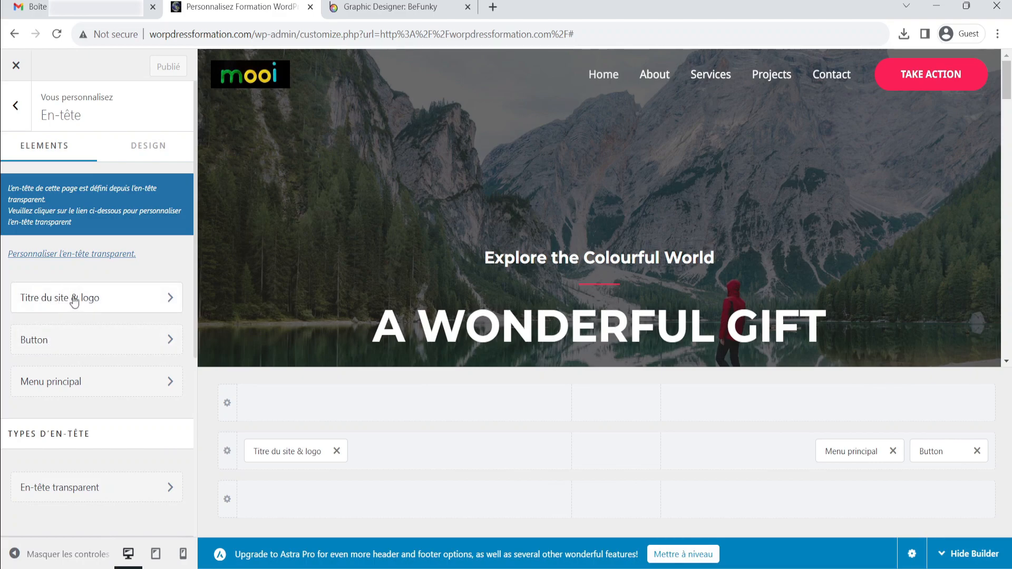
left_click(66, 346)
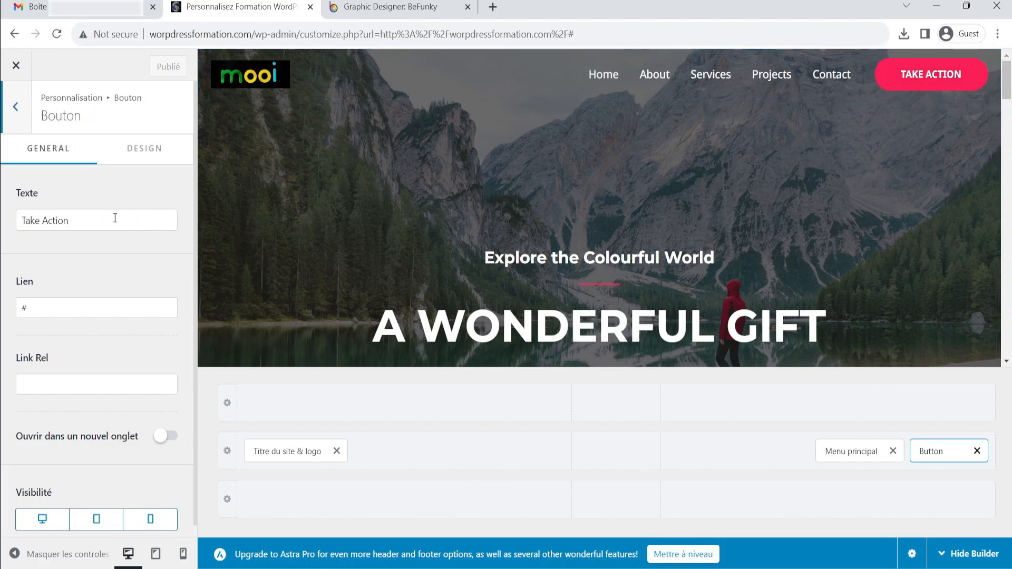
left_click(71, 220)
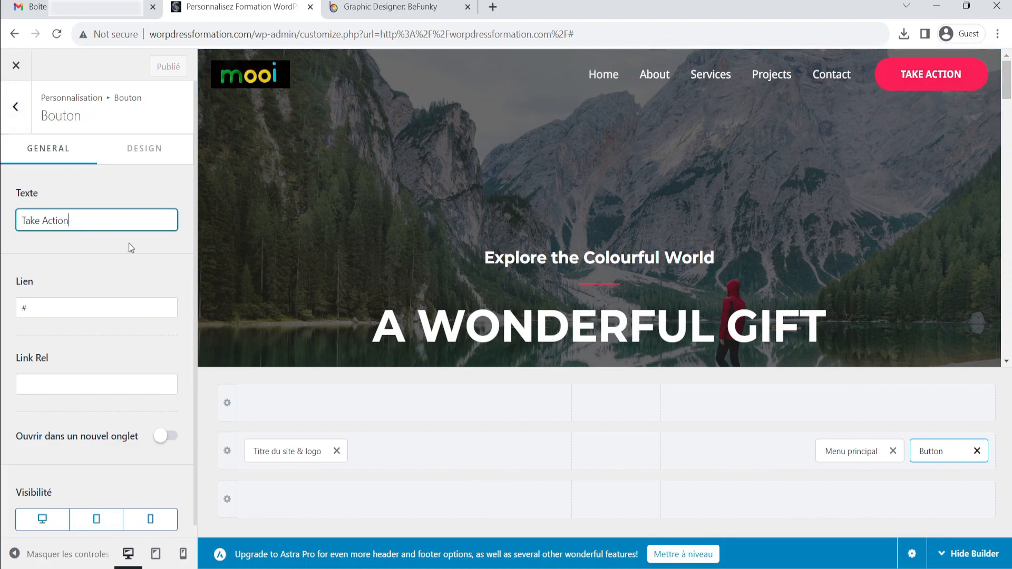
key("BackSpace")
key("BackSpace")
key("BackSpace")
key("BackSpace")
key("BackSpace")
key("BackSpace")
key("BackSpace")
key("BackSpace")
key("BackSpace")
key("BackSpace")
key("BackSpace")
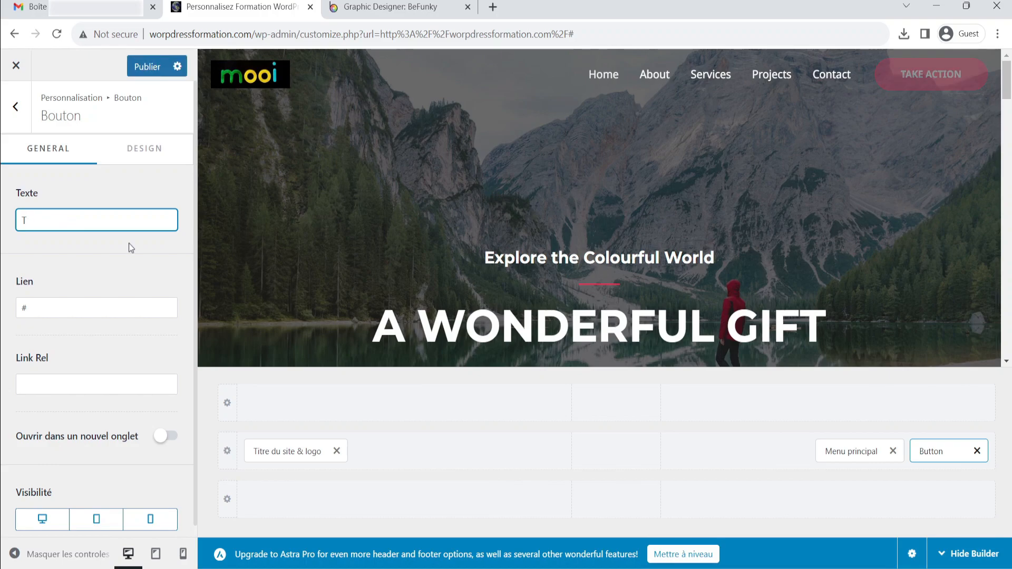
type("CONTACT")
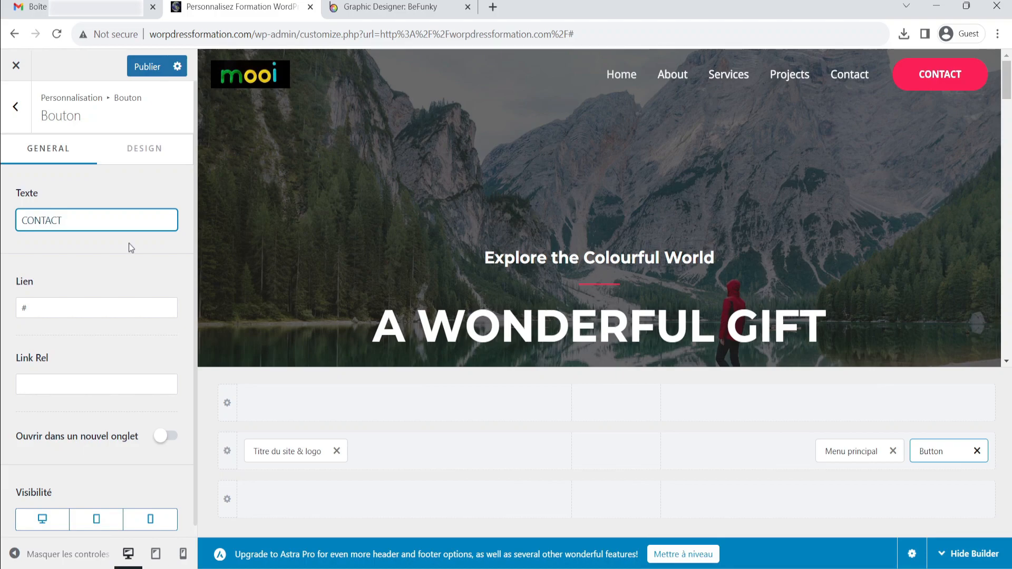
left_click(68, 251)
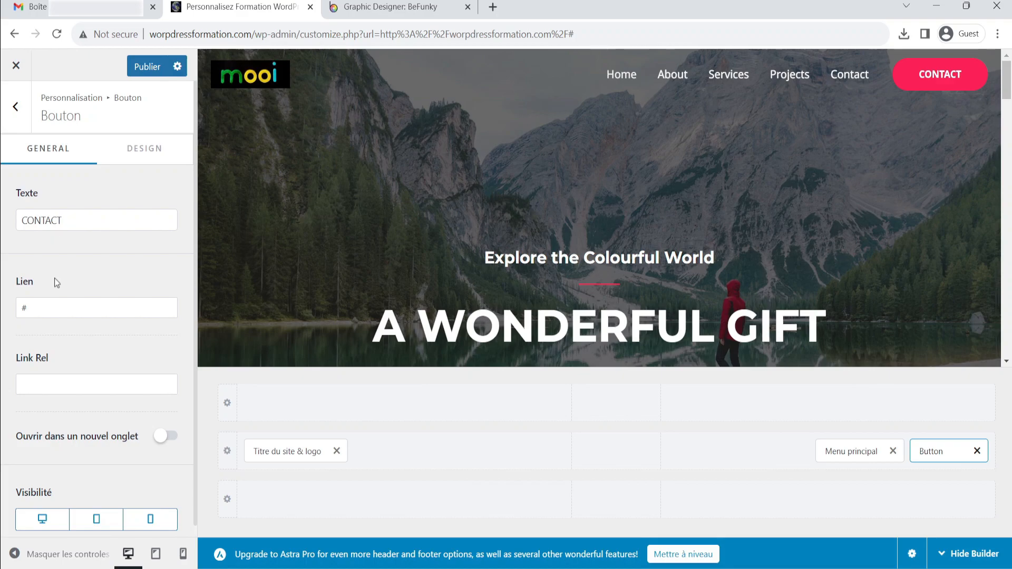
- Set the header button's link to worpdressformation.com/contact
left_click(31, 307)
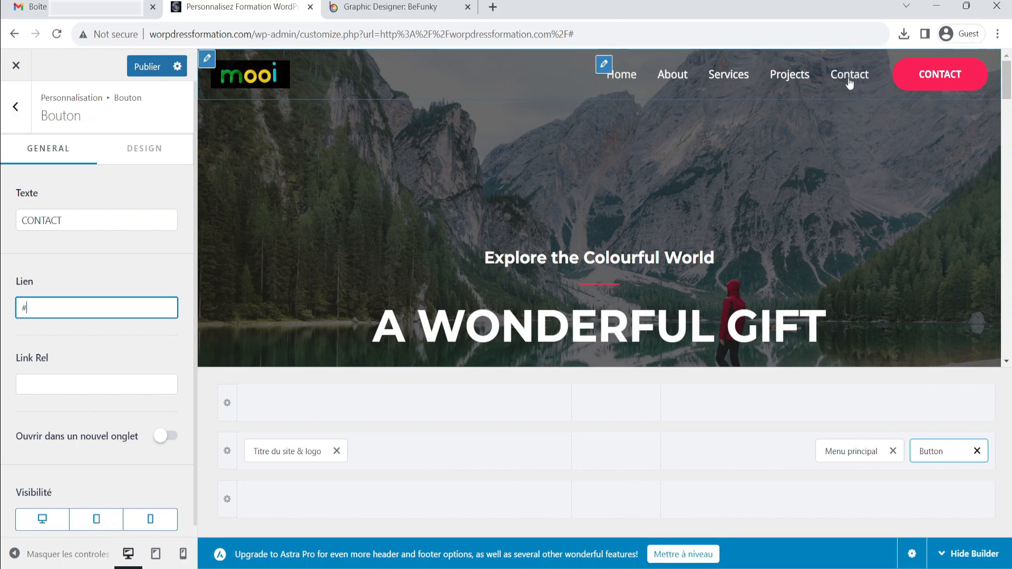
scroll(752, 255, "down", 5)
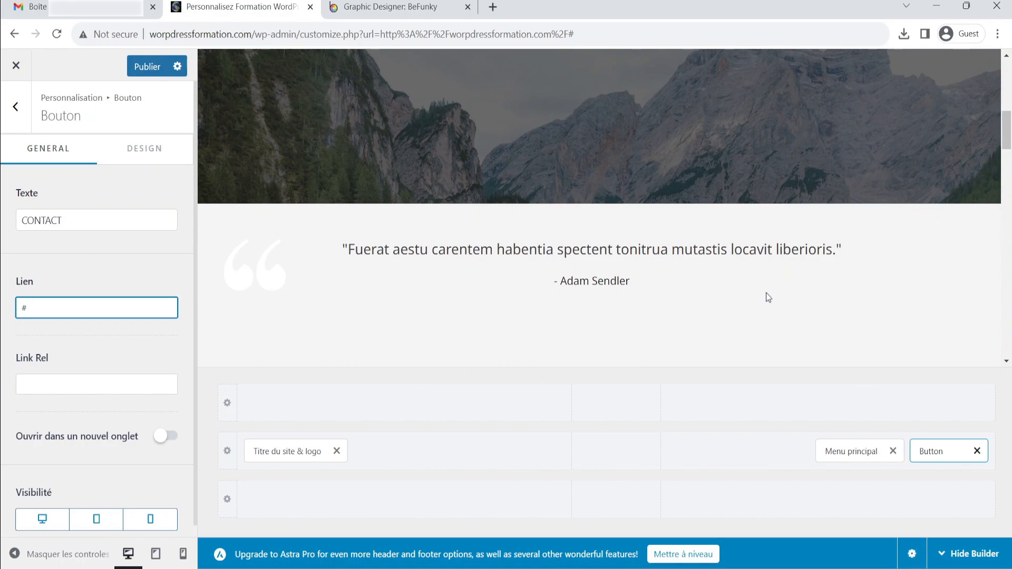
scroll(766, 293, "up", 5)
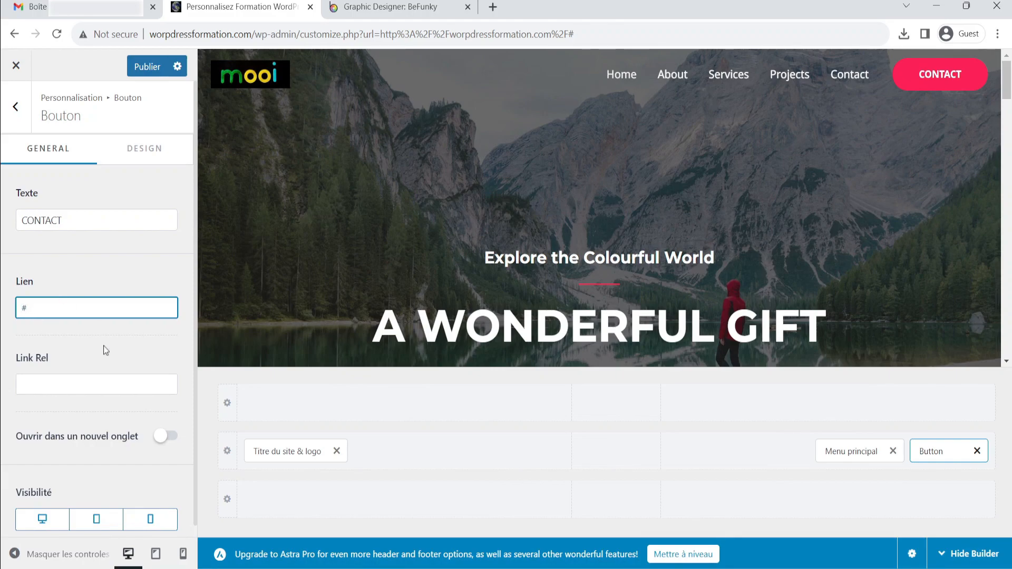
key("BackSpace")
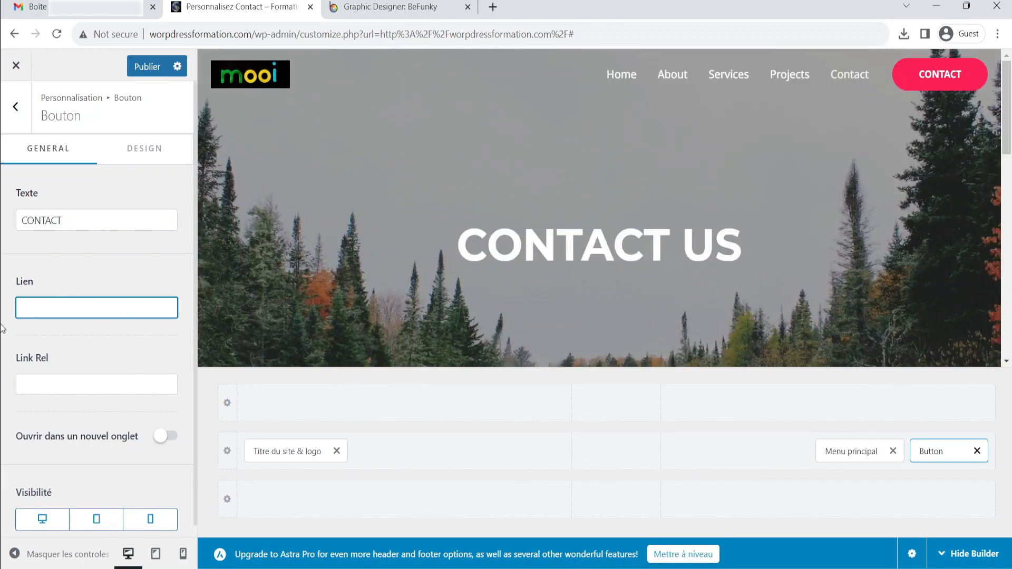
type("worp")
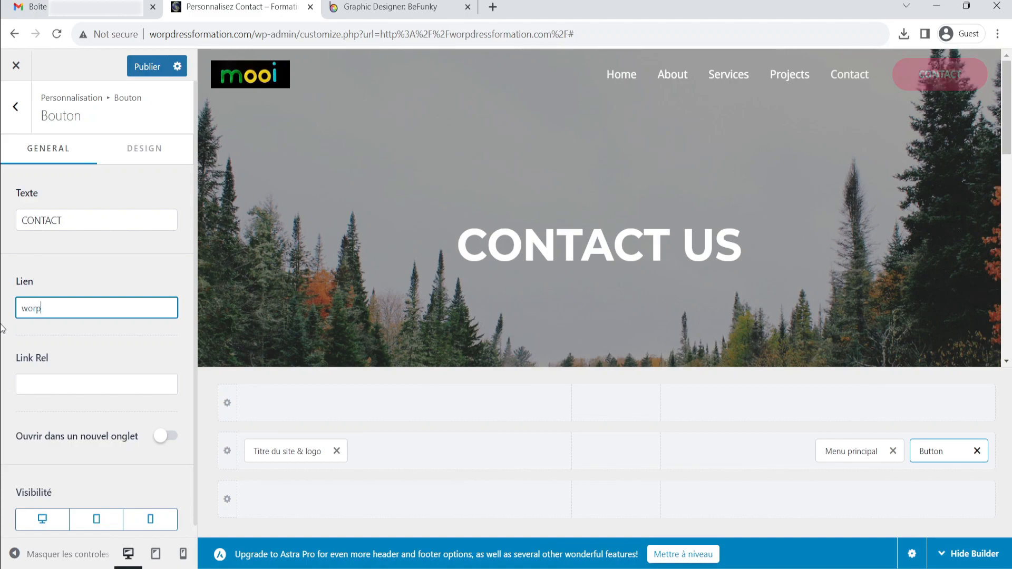
type("dressformation.com")
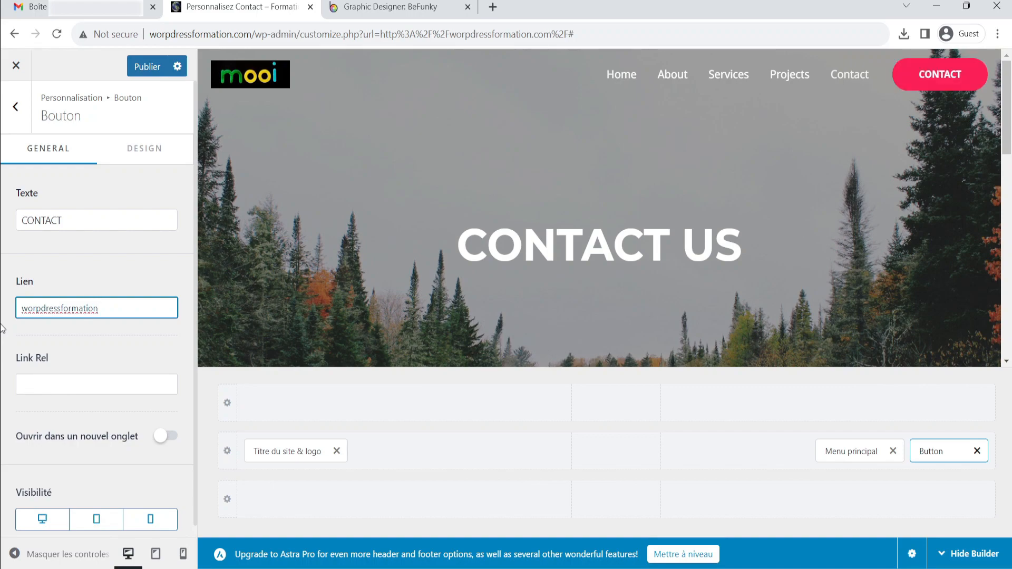
type("/contact")
- Try making the button's link open in a new tab, and switch the option off again
scroll(49, 406, "down", 1)
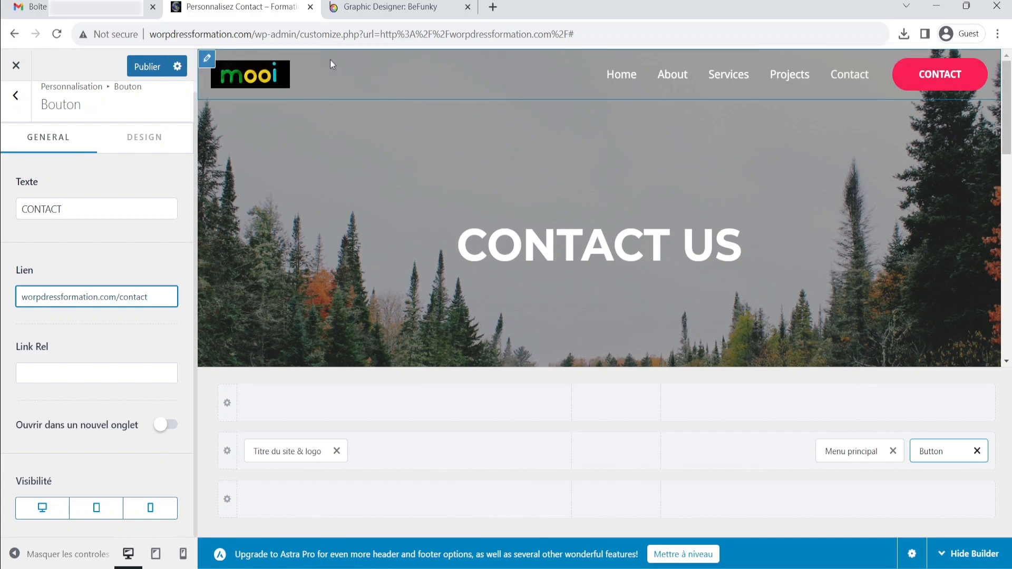
left_click(166, 426)
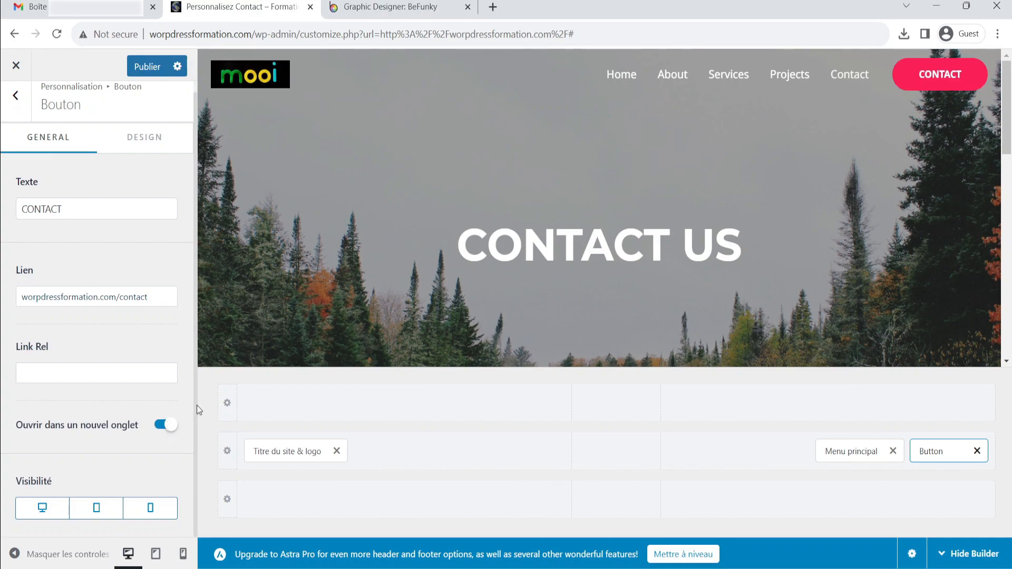
left_click(166, 428)
- Publish the header button's new text and link
scroll(146, 403, "up", 1)
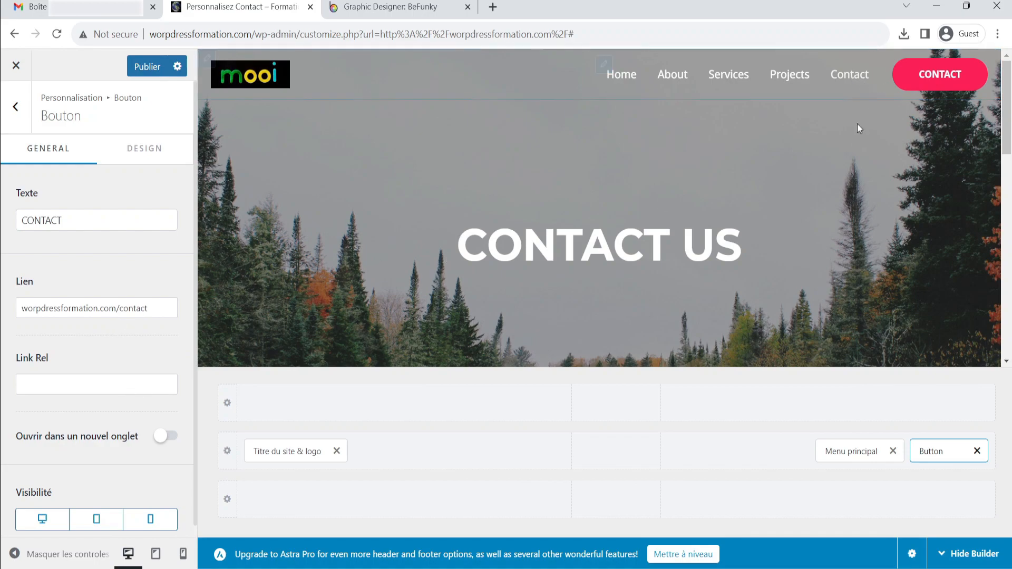
left_click(143, 69)
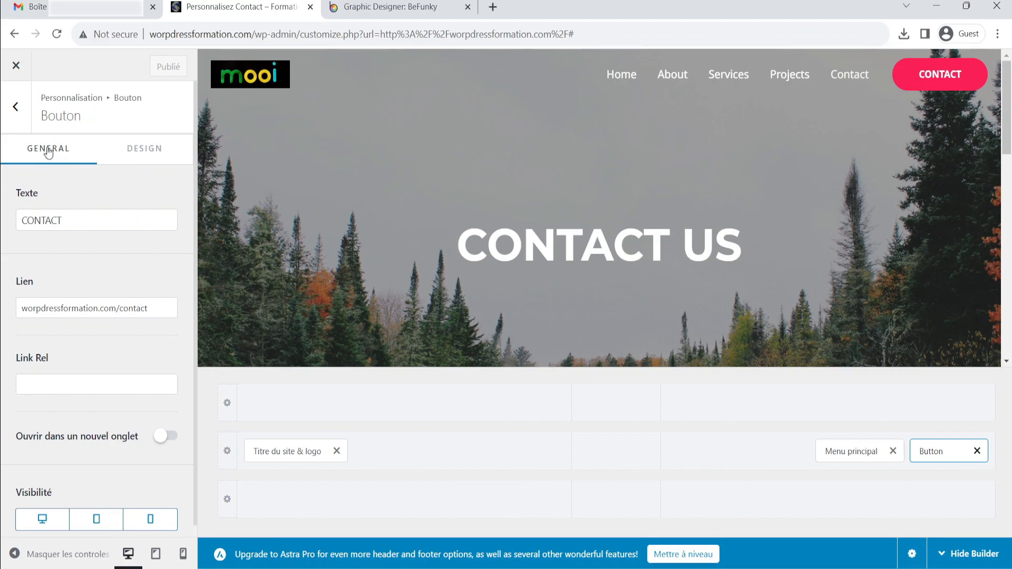
- Open the button's design settings, try a dark text colour, and set the normal text colour to white (#FEFEFE)
left_click(147, 153)
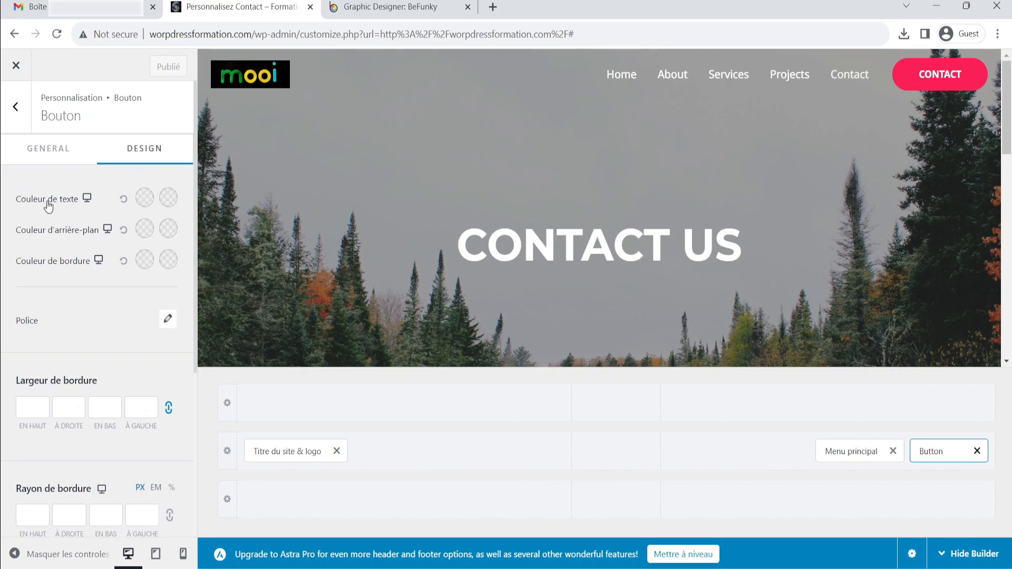
left_click(145, 200)
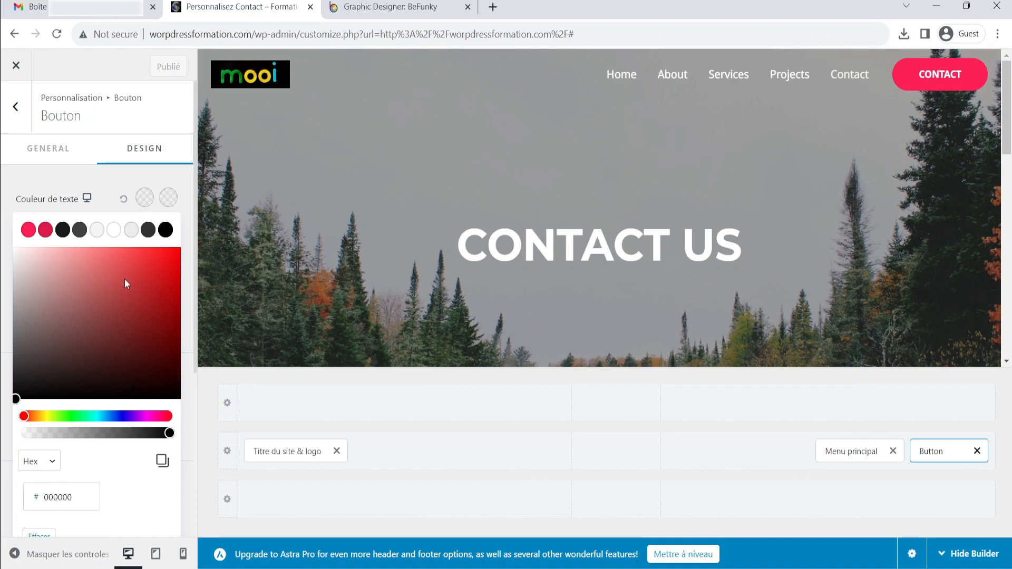
left_click_drag(106, 294, 53, 385)
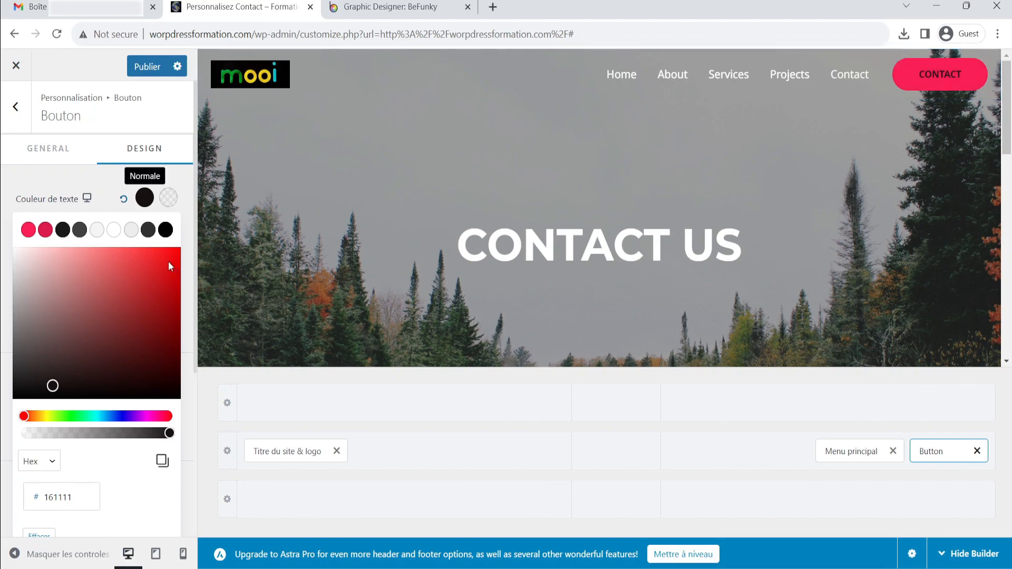
left_click_drag(21, 262, 11, 249)
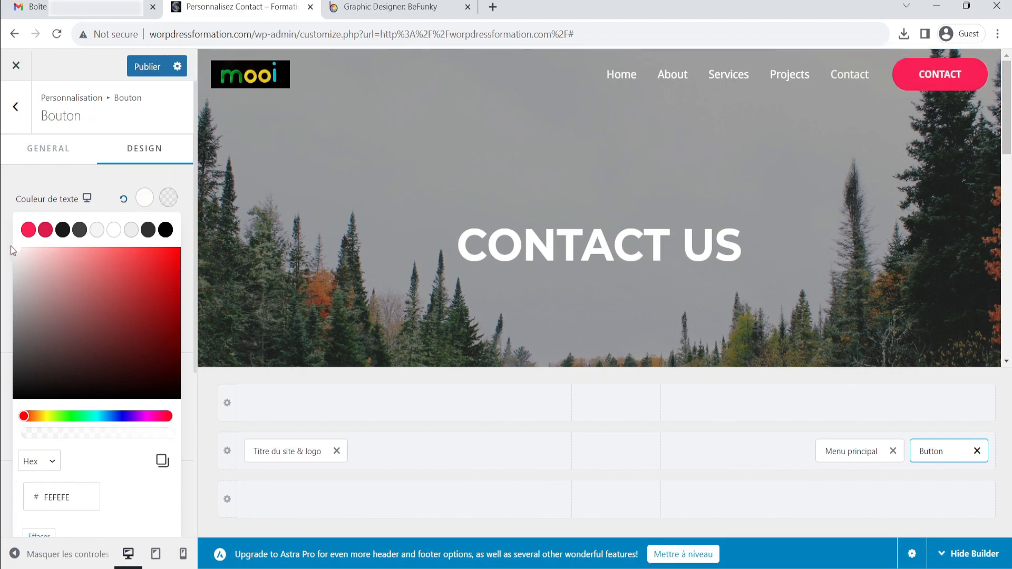
left_click(12, 248)
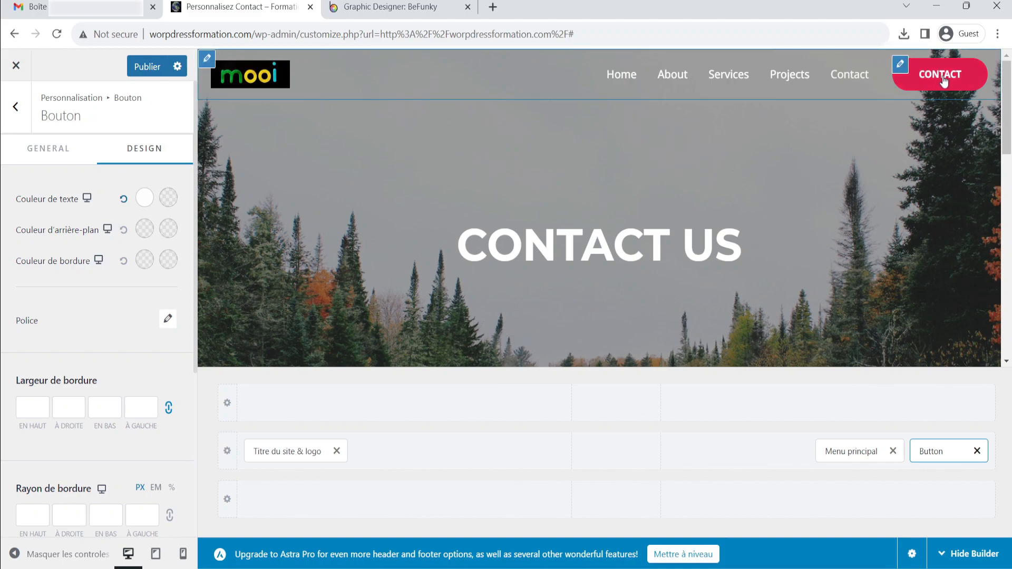
- Set the button's hover text colour to blue (#0814F2)
left_click(167, 199)
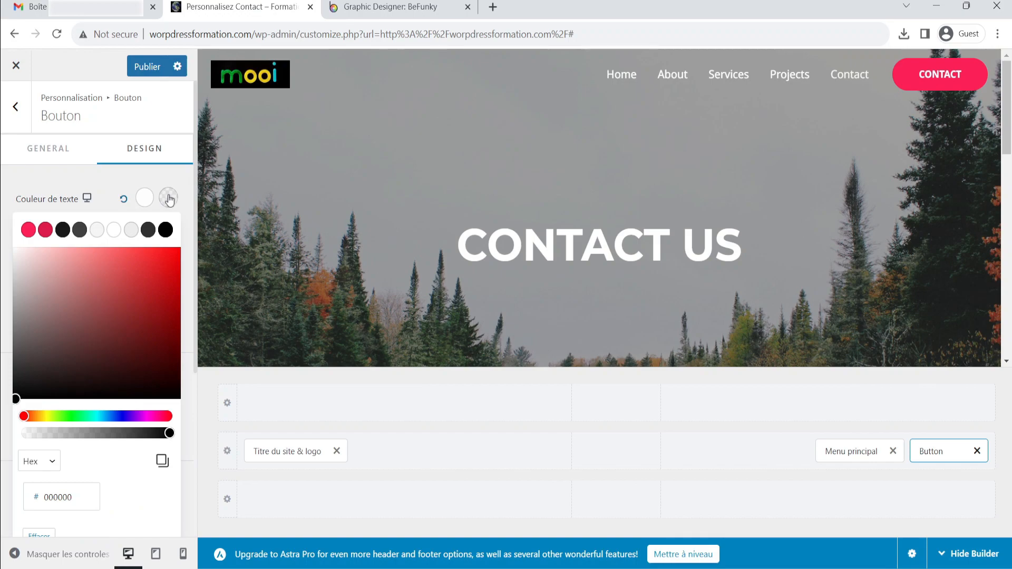
left_click(124, 176)
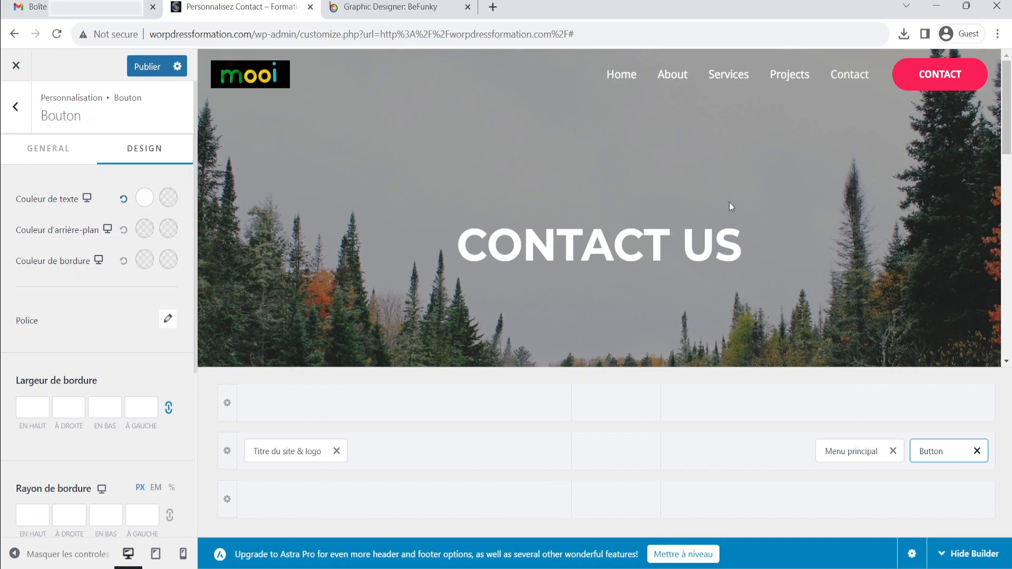
left_click(169, 199)
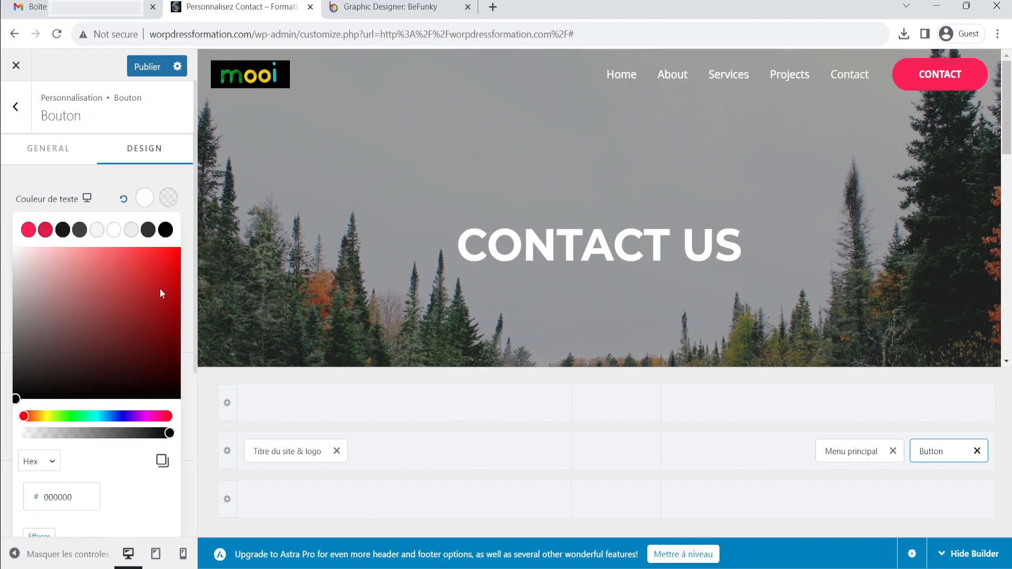
left_click(120, 417)
left_click_drag(148, 264, 173, 255)
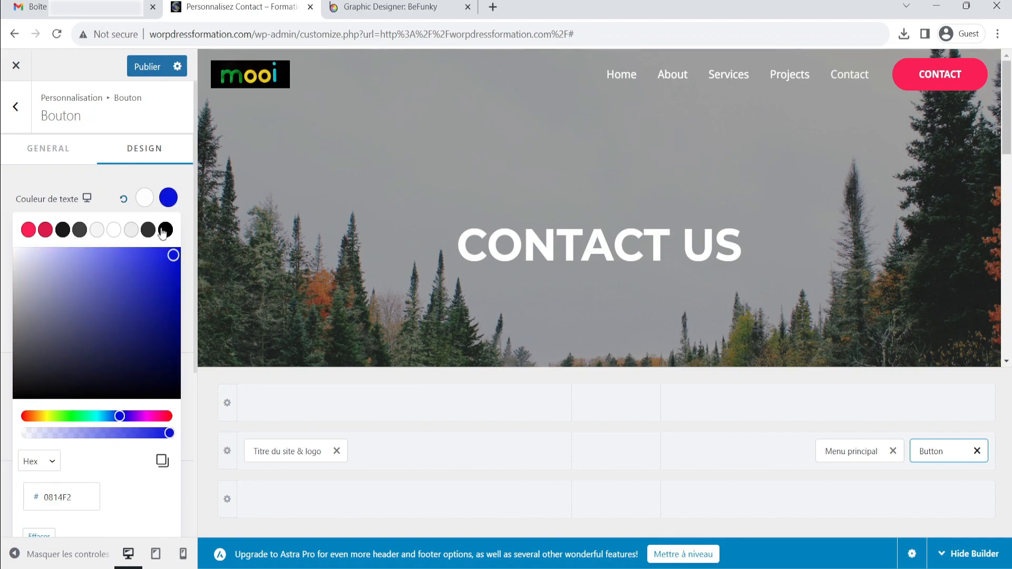
left_click(100, 178)
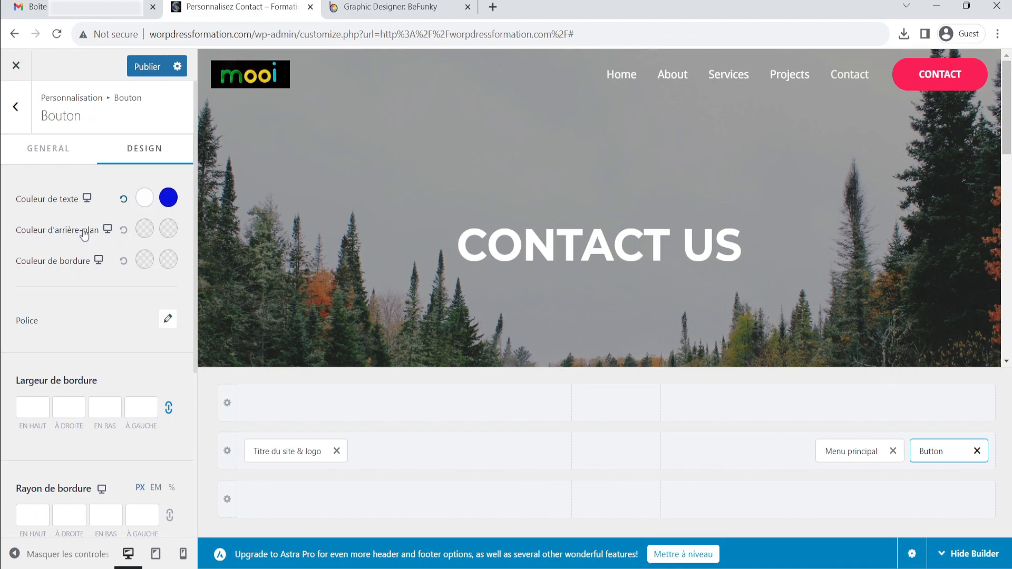
- Set the header button's normal background colour to near-black (#1C1111)
left_click(149, 233)
left_click_drag(98, 359, 79, 415)
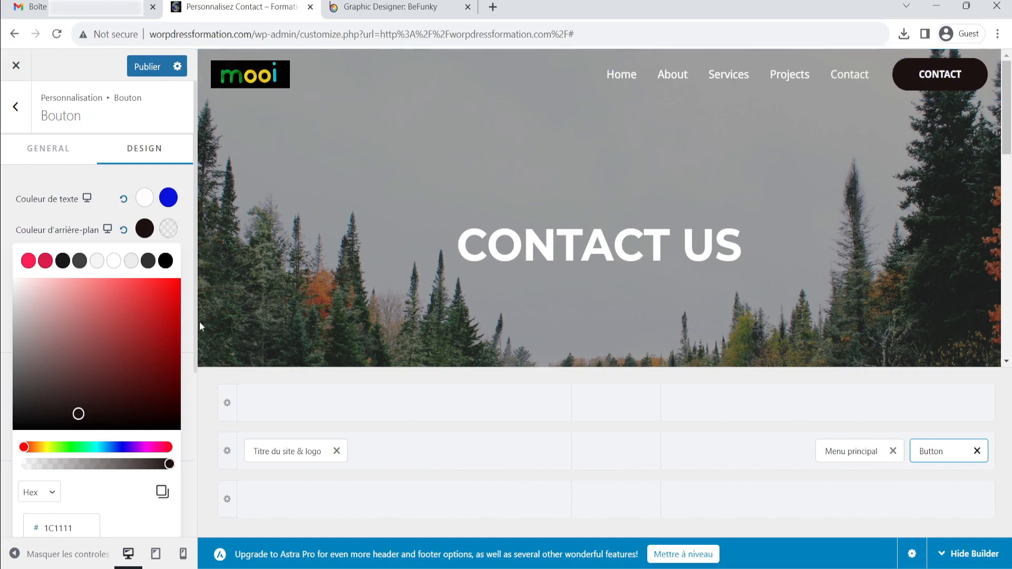
left_click(169, 228)
left_click(17, 213)
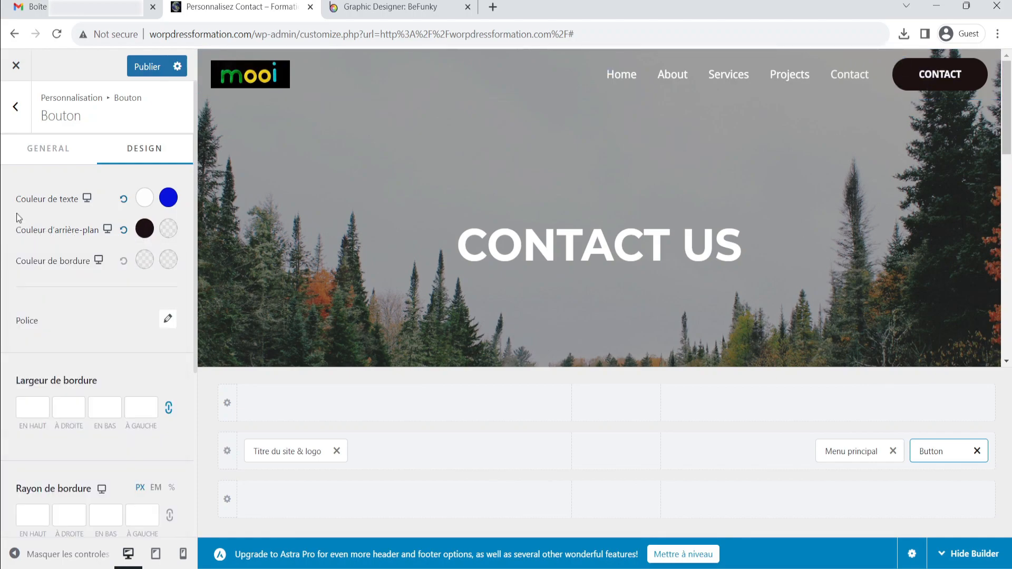
- Set the header button's hover background colour to bright green
left_click(169, 229)
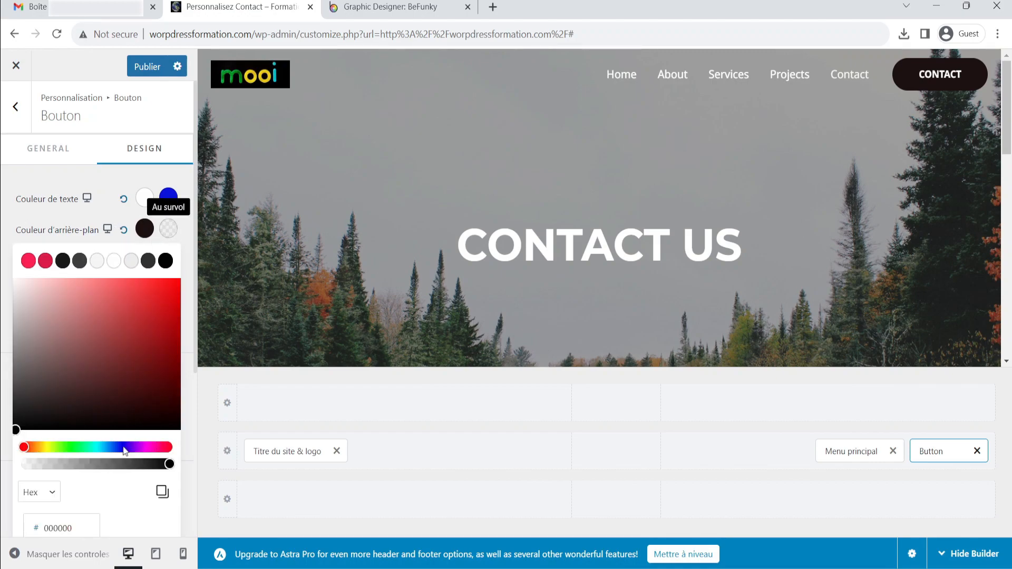
left_click(77, 446)
left_click_drag(169, 299, 175, 291)
left_click(679, 196)
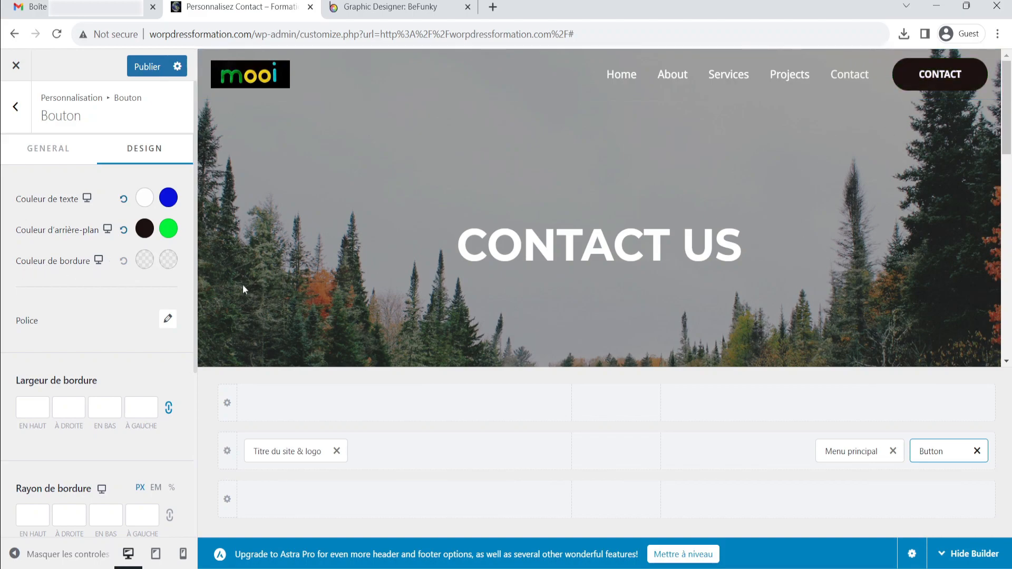
- Set the header button's normal border colour to white (#FEFEFE)
left_click(145, 261)
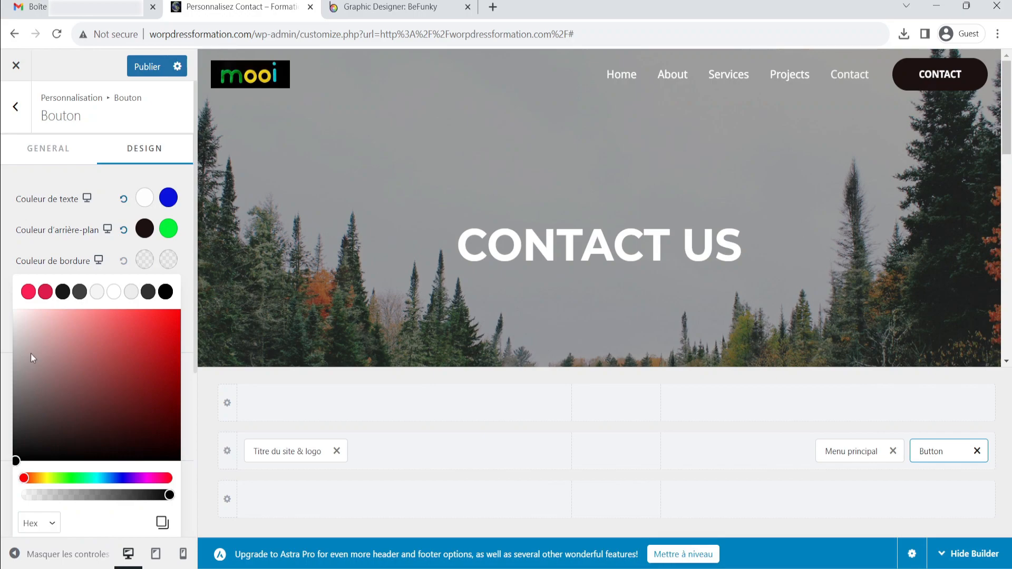
left_click(15, 314)
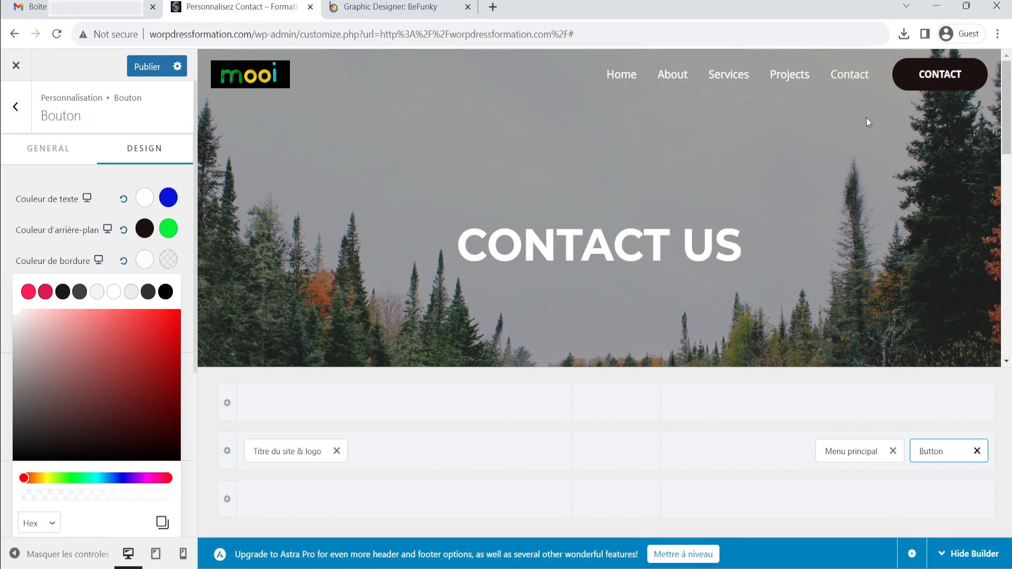
scroll(43, 439, "down", 3)
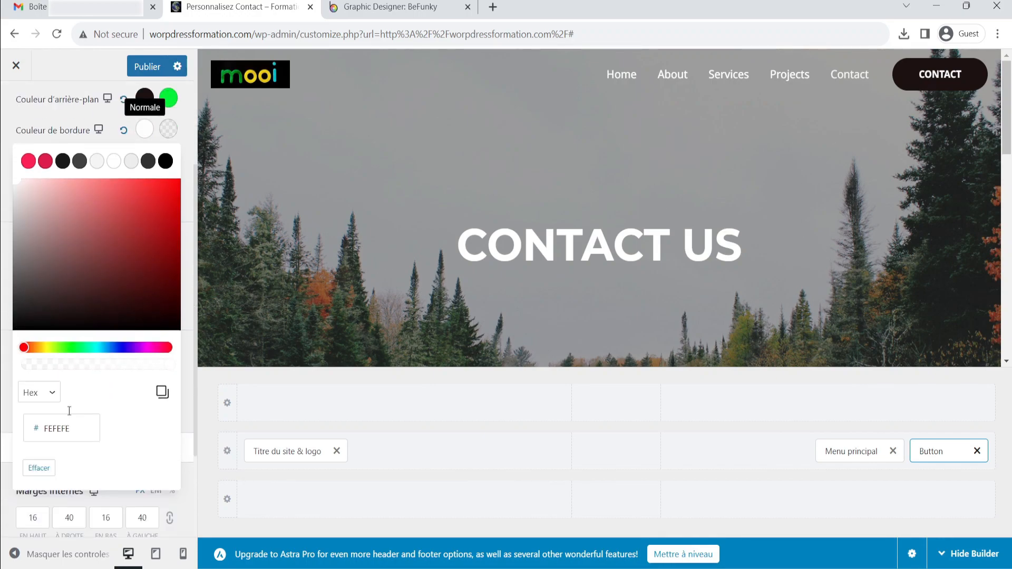
scroll(70, 395, "up", 3)
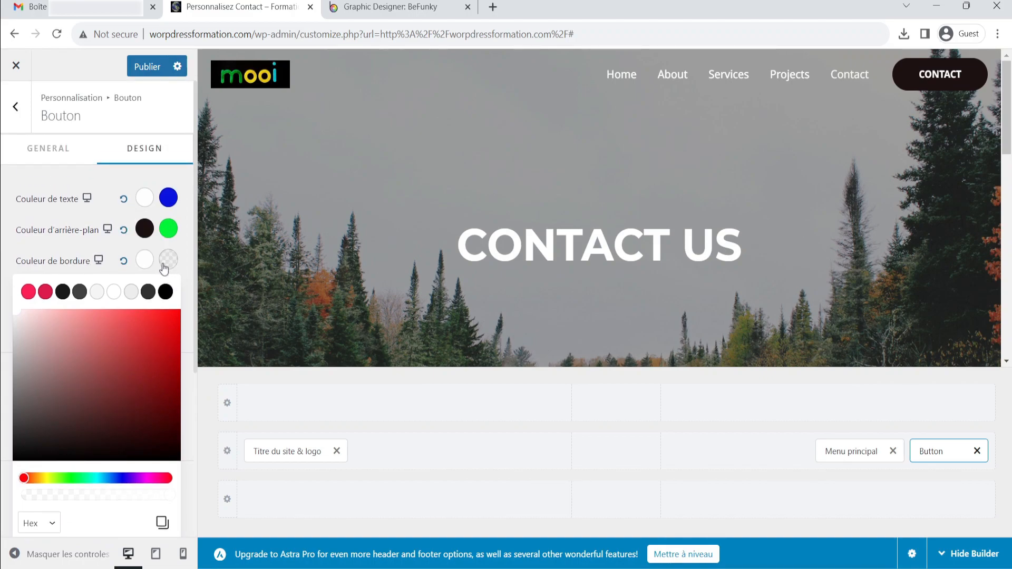
left_click(10, 262)
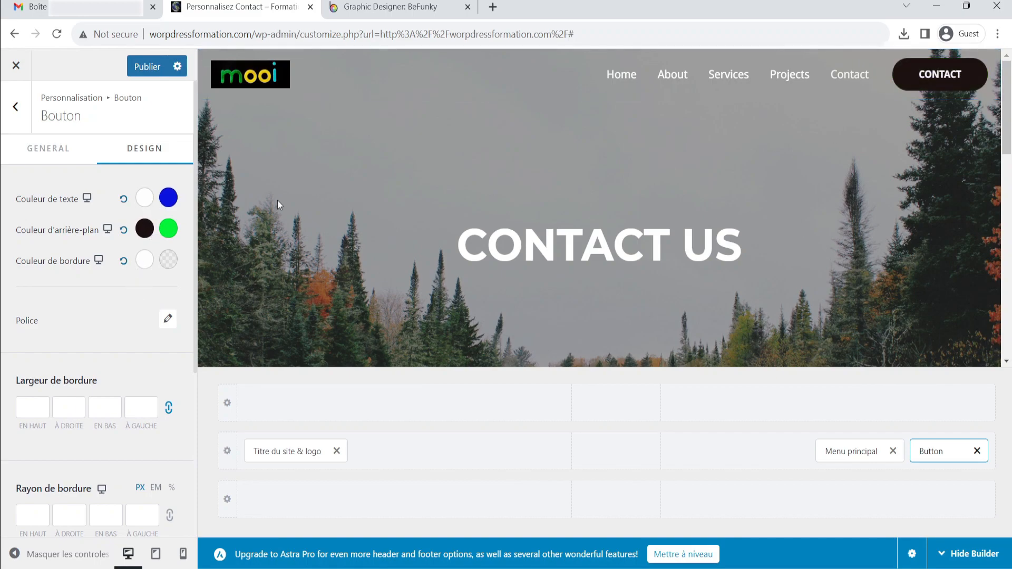
- Reset the button's border, background and text colours to their defaults
left_click(124, 262)
left_click(123, 230)
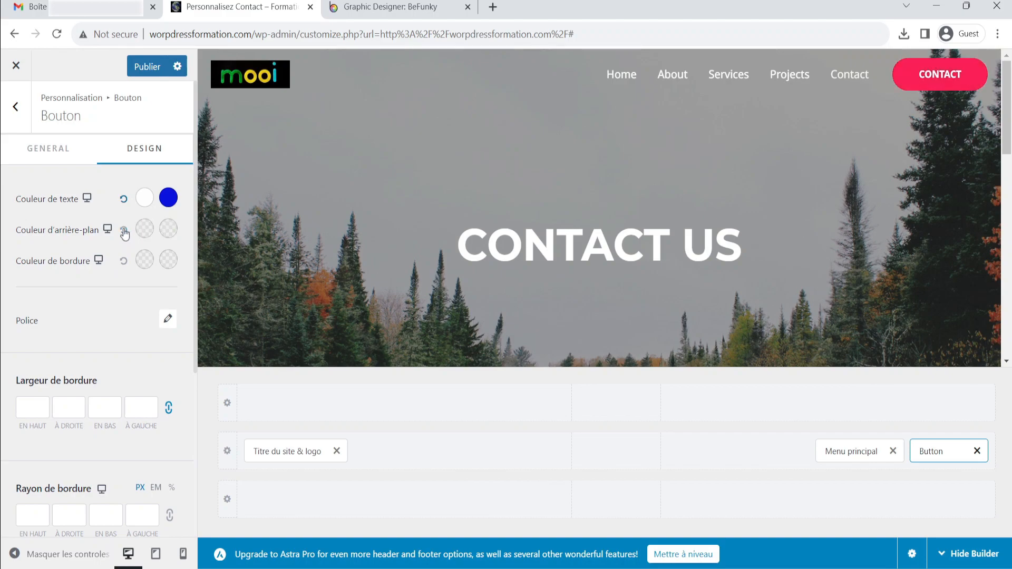
left_click(123, 200)
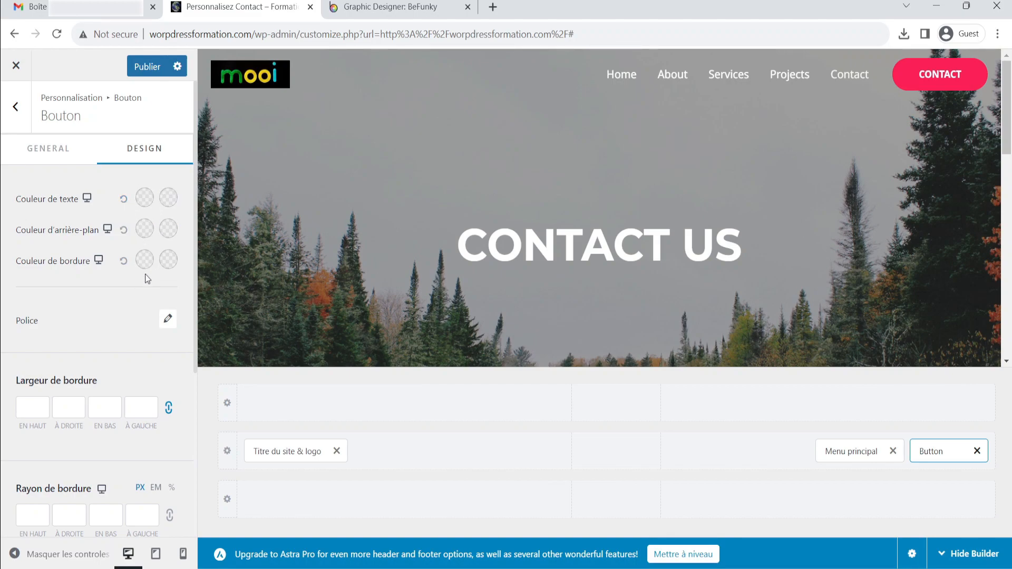
- Open the button's font settings, try the Akshar font family, and choose Aclonica
scroll(146, 240, "down", 3)
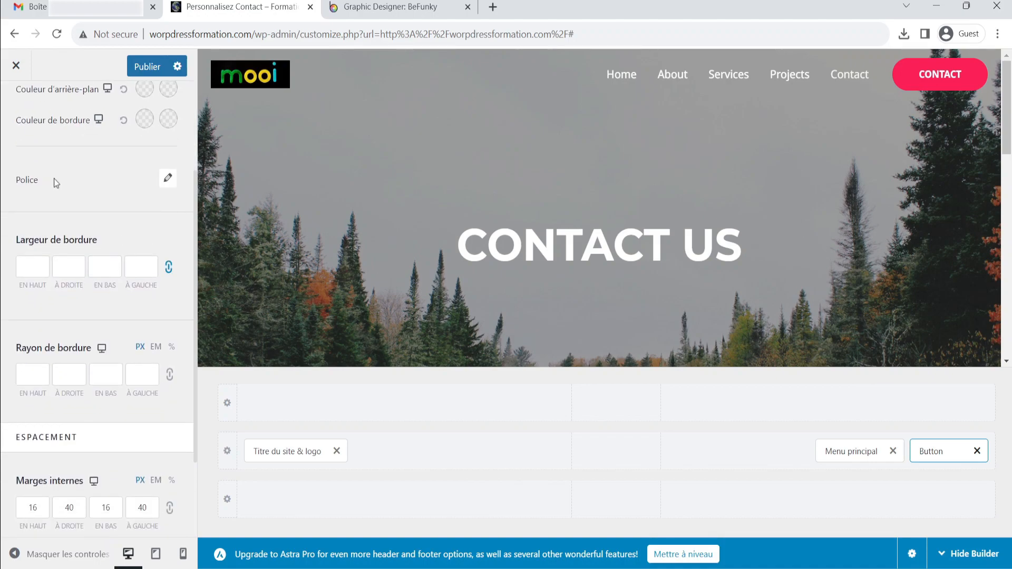
left_click(167, 177)
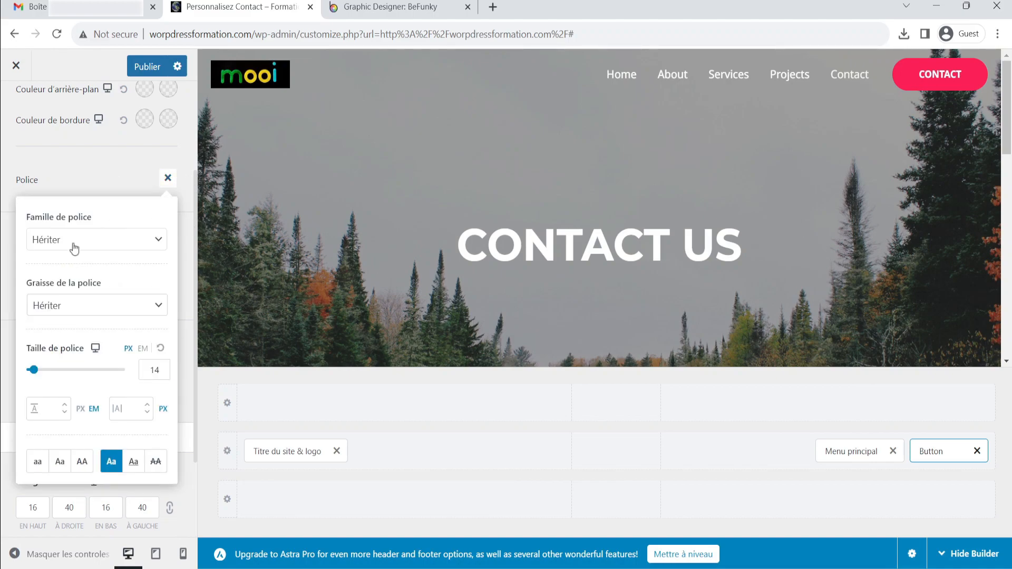
left_click(159, 244)
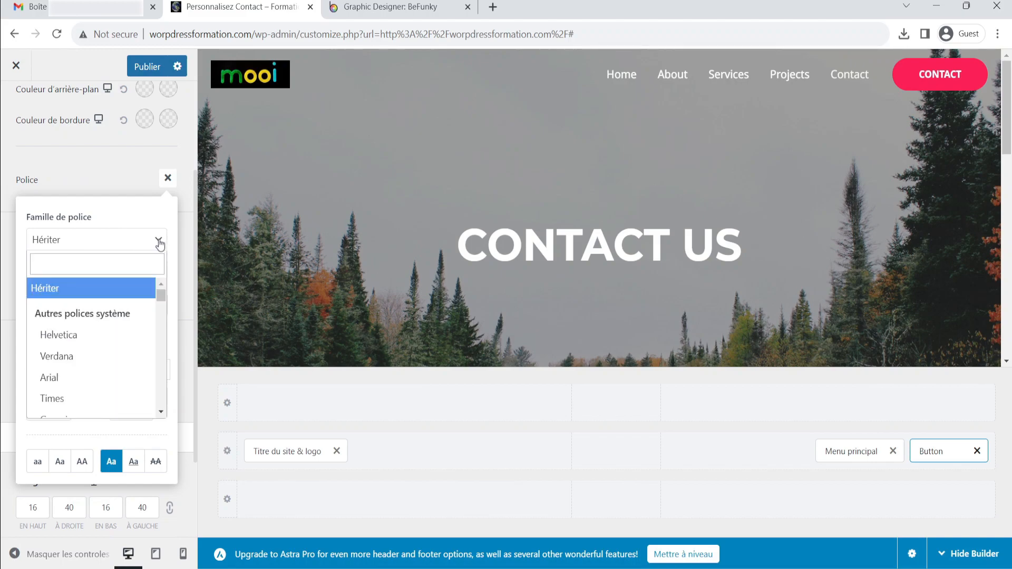
scroll(72, 361, "down", 10)
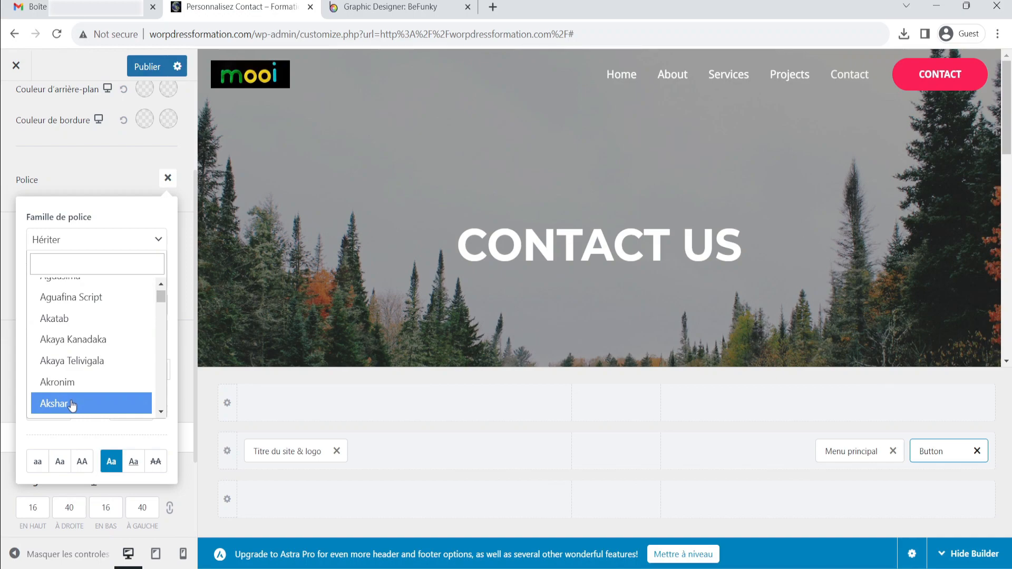
left_click(72, 404)
left_click(123, 240)
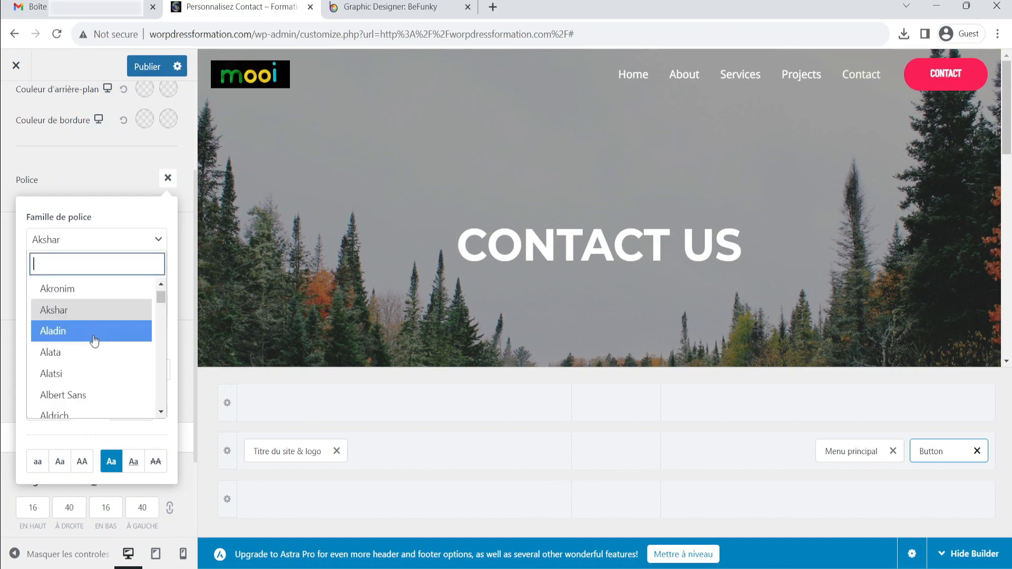
scroll(103, 369, "up", 5)
left_click(97, 358)
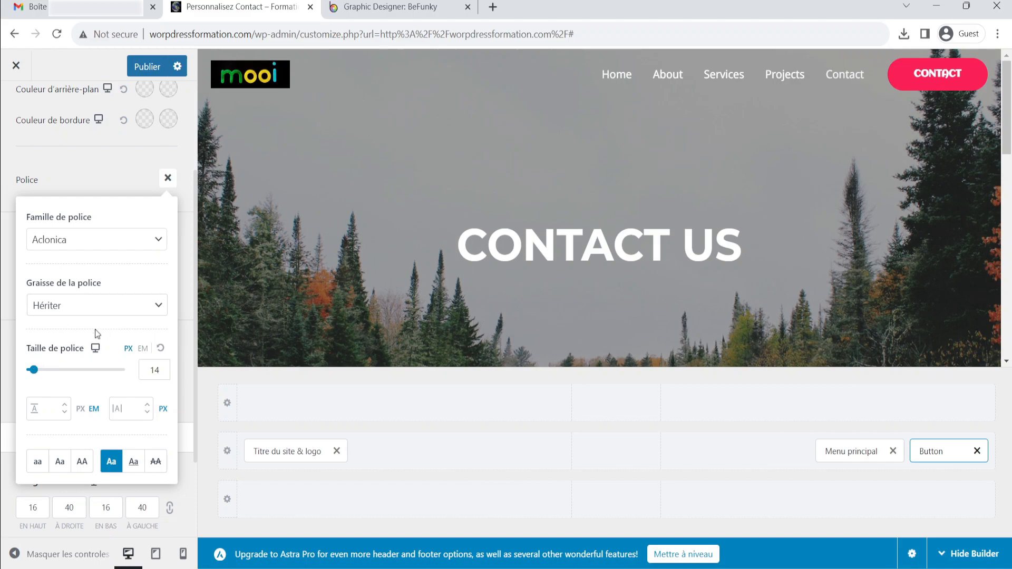
- Check the font weight options and try button font sizes of 55 and 18 px
left_click(154, 309)
key("Down")
key("Up")
left_click_drag(33, 369, 54, 371)
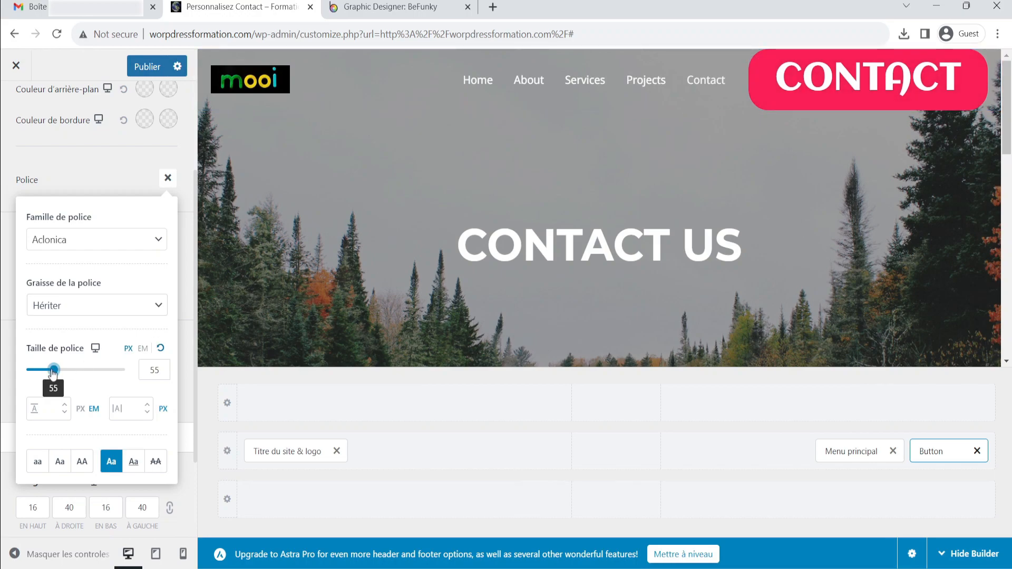
left_click_drag(52, 371, 35, 370)
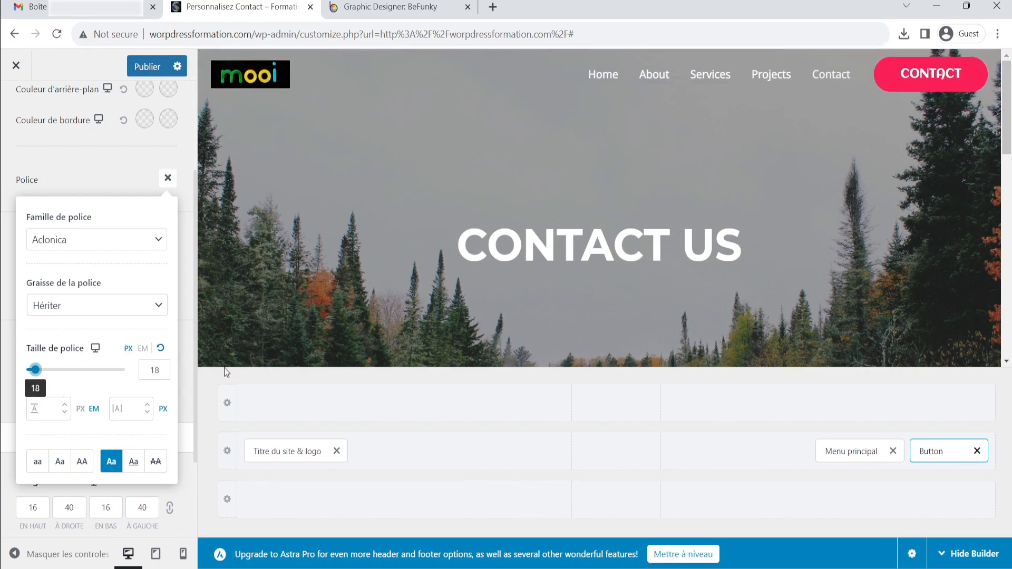
- Set the button's font size to 45 px
left_click(161, 372)
key("BackSpace")
key("BackSpace")
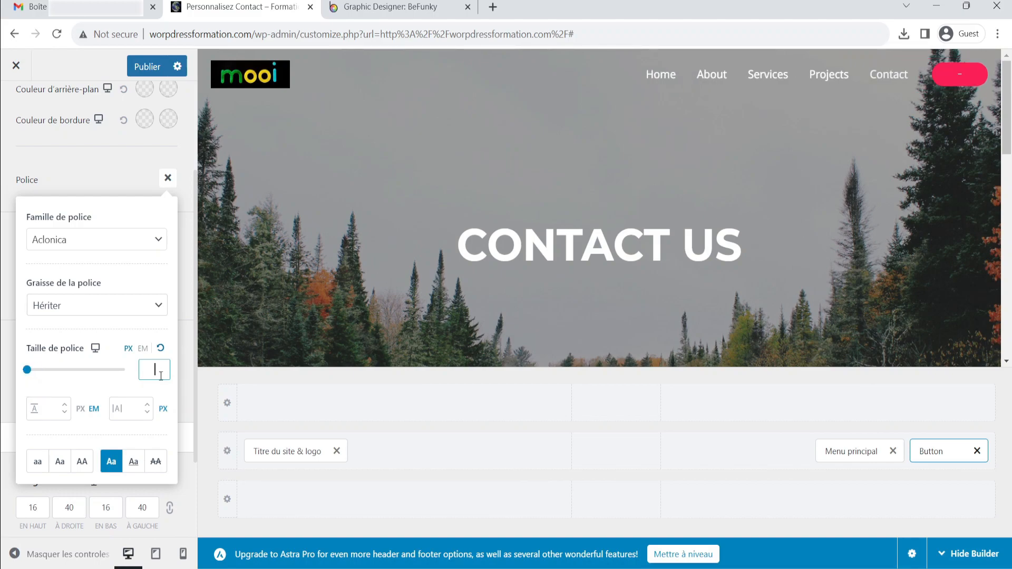
type("45")
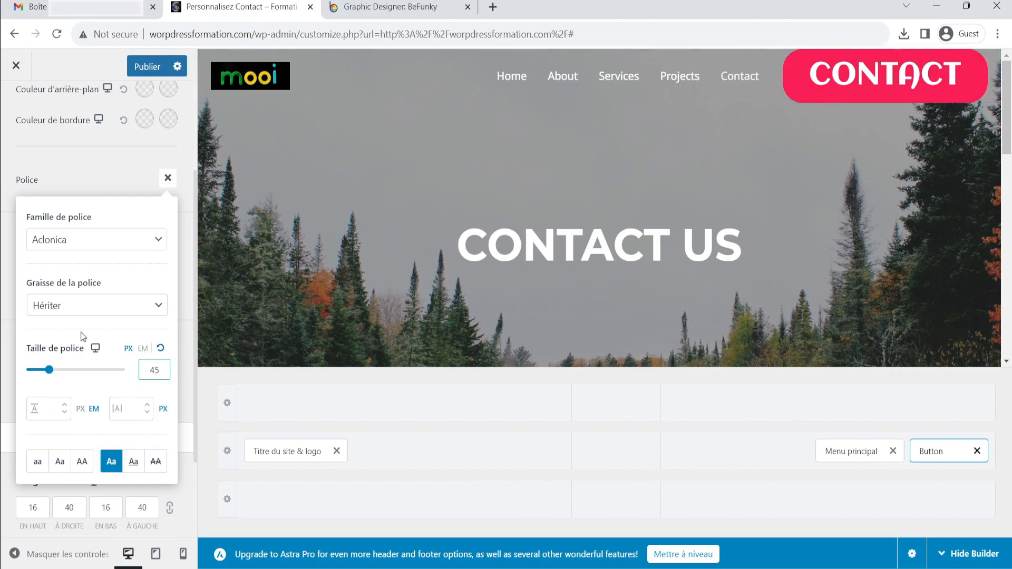
left_click(63, 344)
- Increase the button text's letter spacing to 18 px
left_click(35, 410)
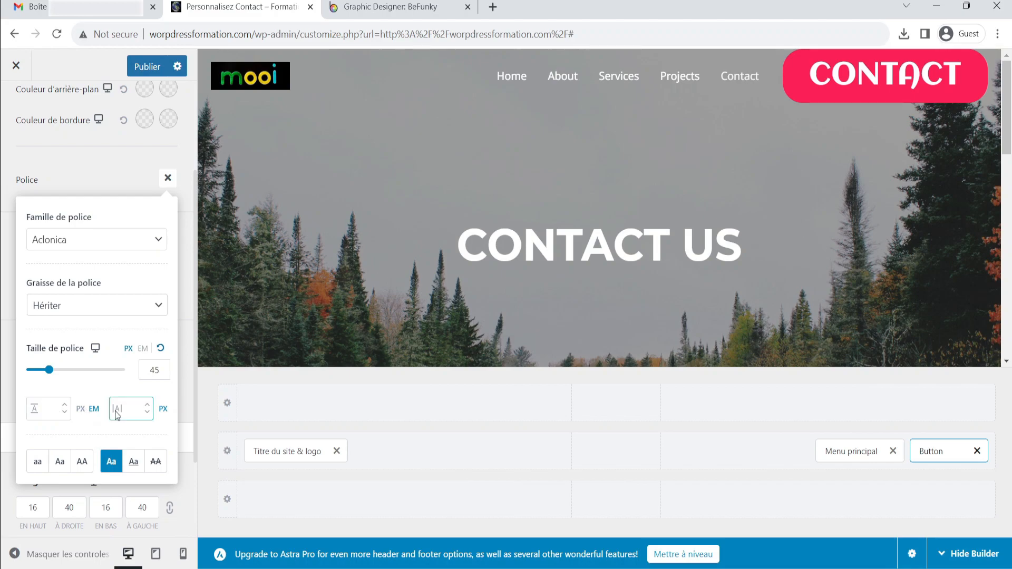
left_click(148, 405)
left_click(148, 405)
left_click(148, 405)
left_click(148, 405)
left_click(148, 405)
left_click(148, 405)
left_click(148, 405)
left_click(148, 405)
left_click(148, 405)
left_click(148, 405)
left_click(148, 405)
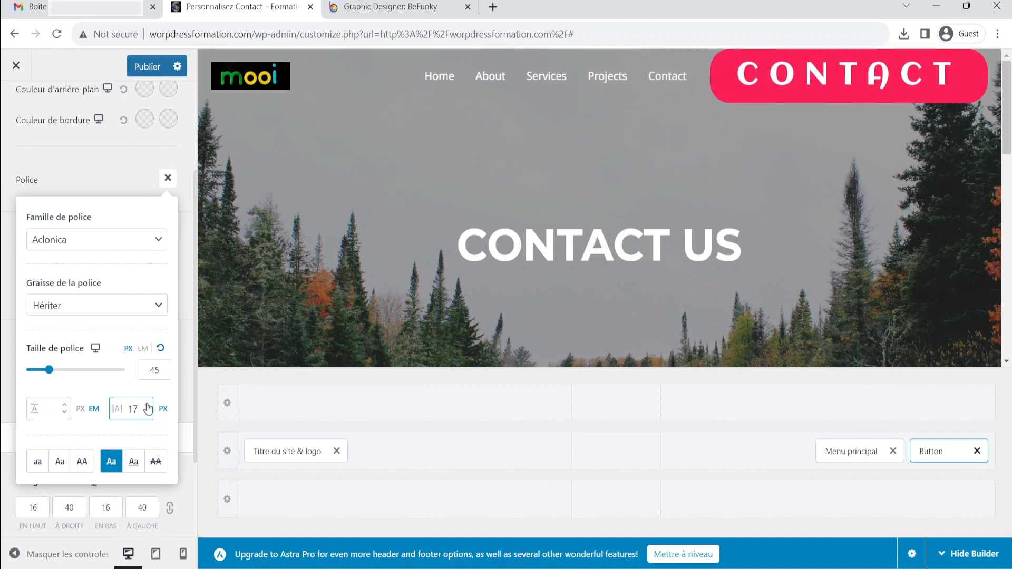
left_click(149, 405)
- Increase the button text's line height to 5 em
left_click(65, 405)
left_click(65, 405)
left_click(66, 406)
left_click(66, 405)
left_click(65, 405)
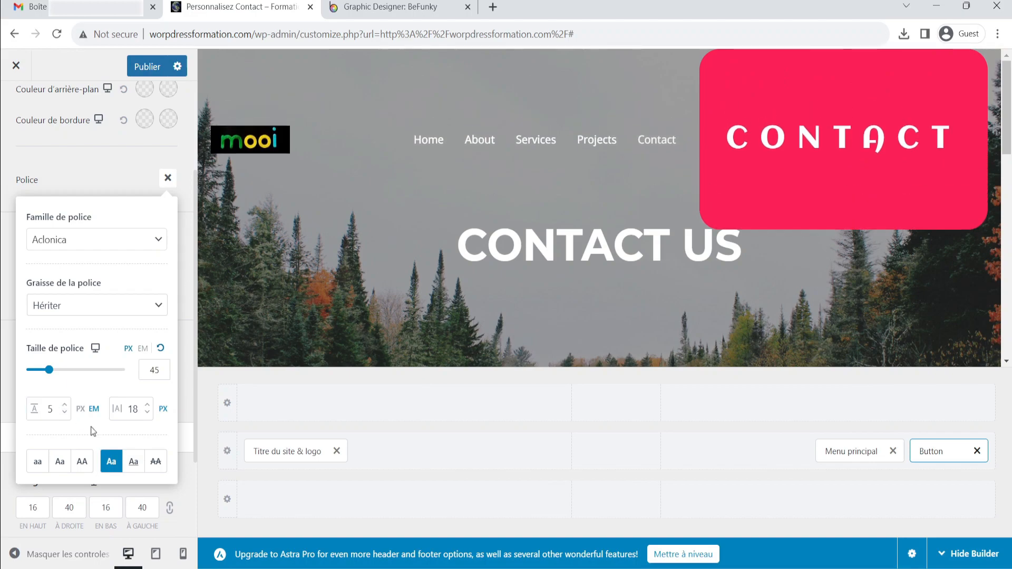
- Reset the button's font size to its default and clear the letter spacing and line height values
left_click(161, 350)
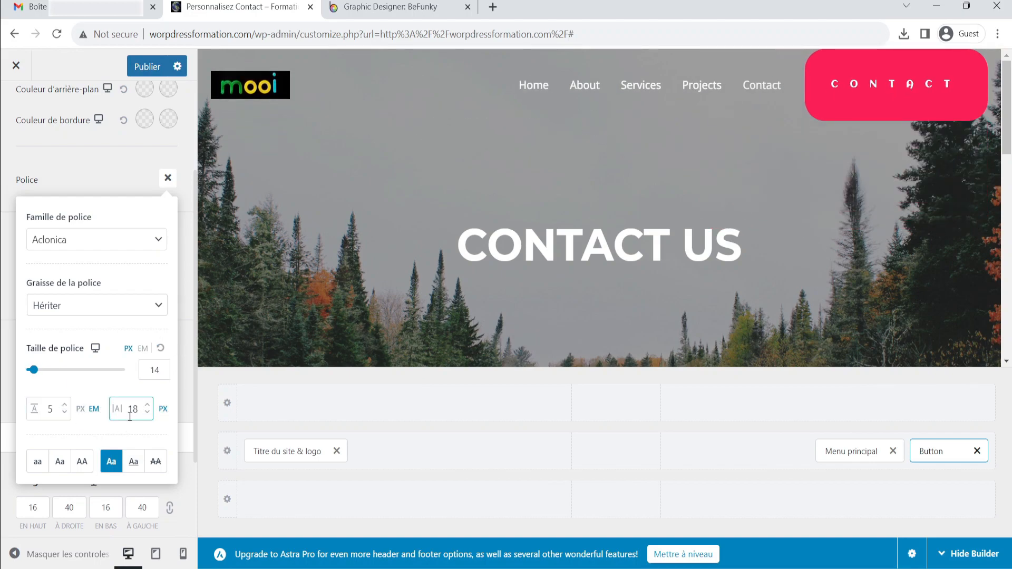
key("BackSpace")
key("BackSpace")
left_click(143, 458)
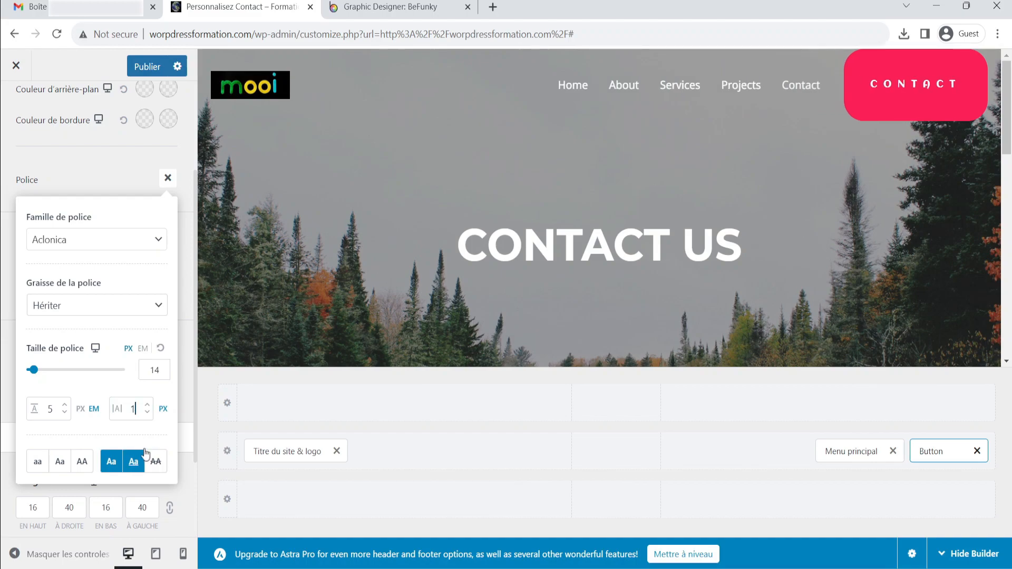
left_click(144, 451)
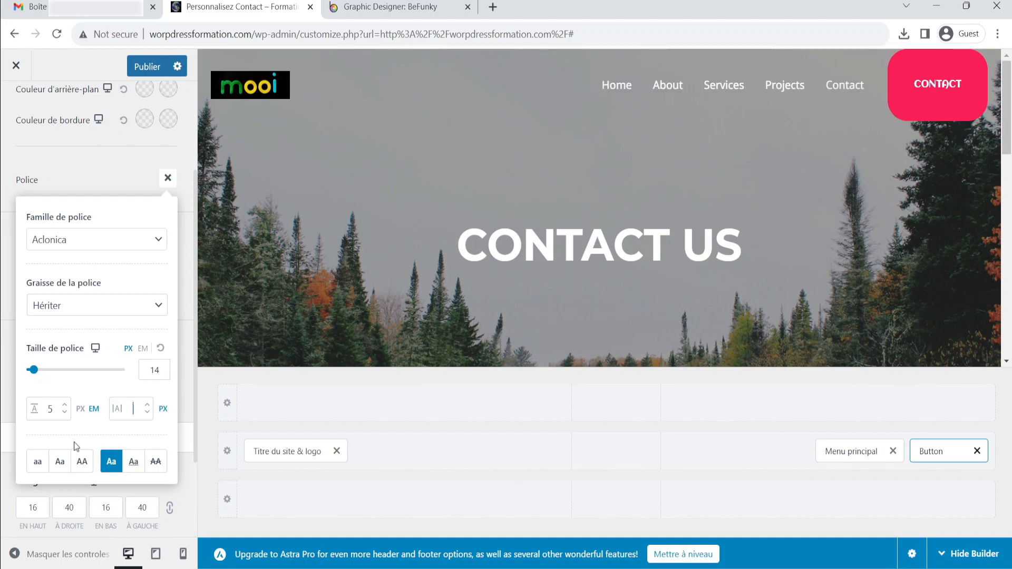
left_click(57, 406)
type("5")
key("BackSpace")
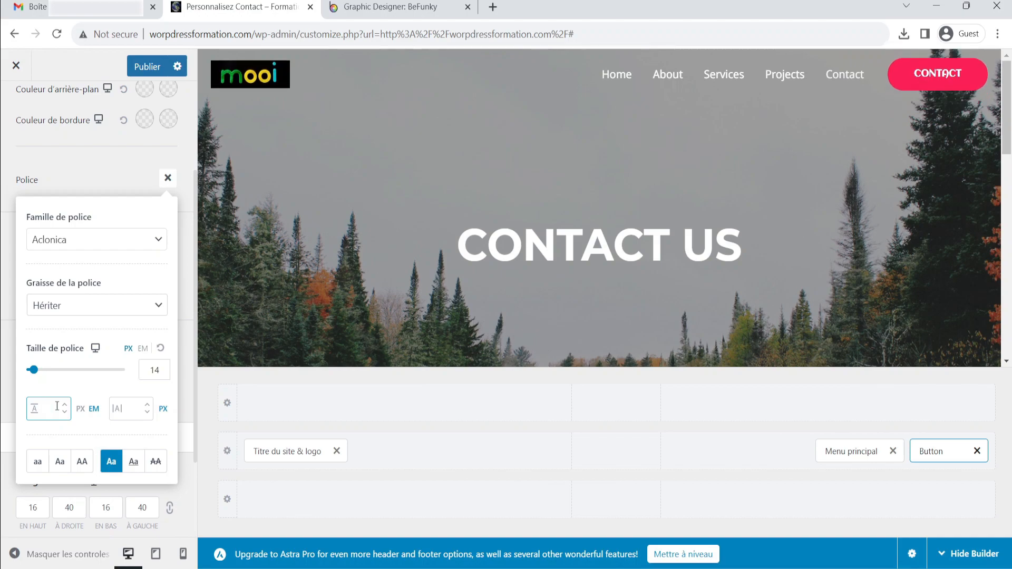
- Try a button font size of 101 px, and restore the button's default font settings
left_click(77, 370)
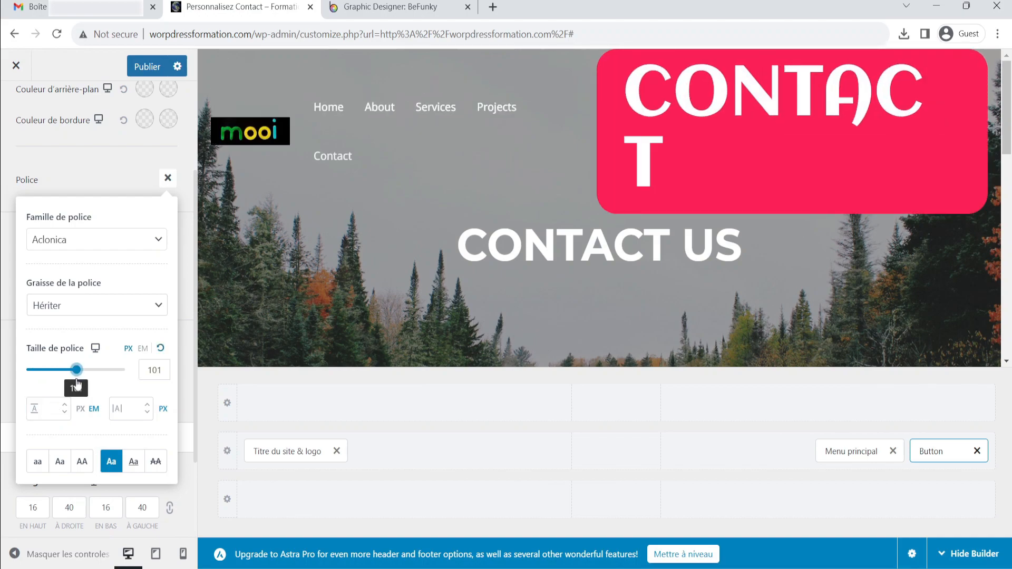
left_click_drag(76, 376, 47, 377)
left_click(161, 348)
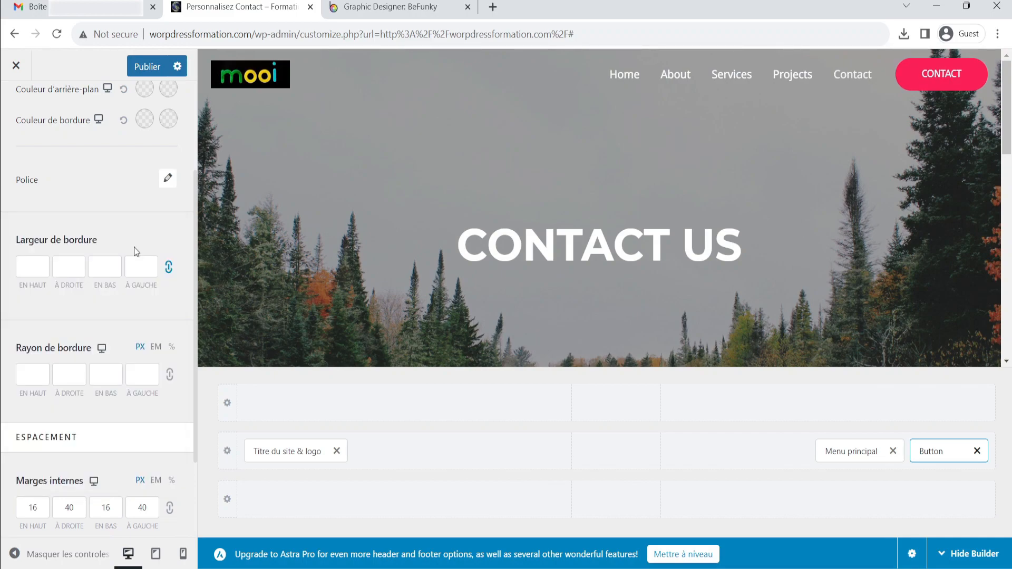
- Try a border width of 12 on all sides of the button, and clear it again
left_click(130, 275)
left_click(33, 268)
type("12")
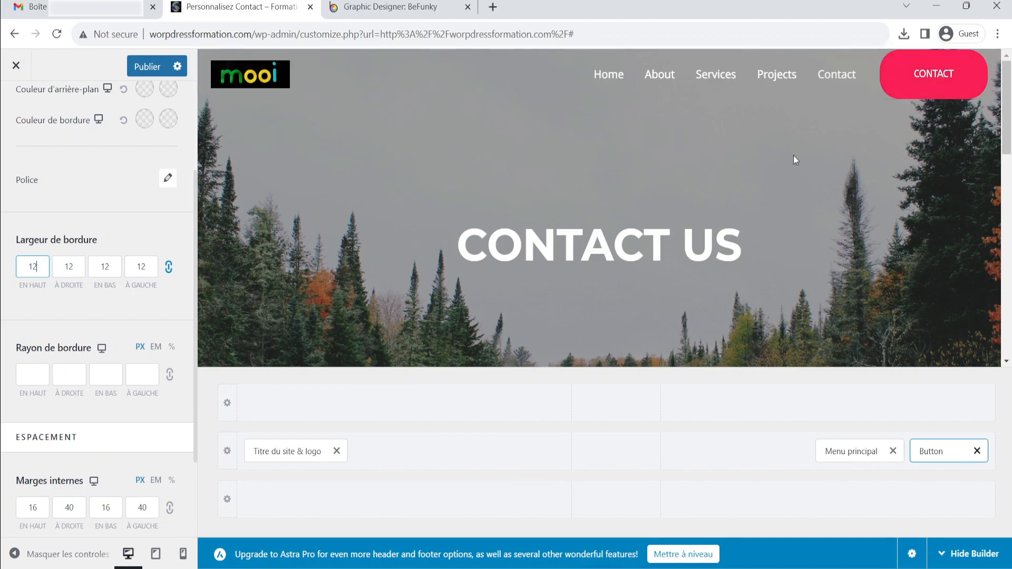
key("BackSpace")
key("BackSpace")
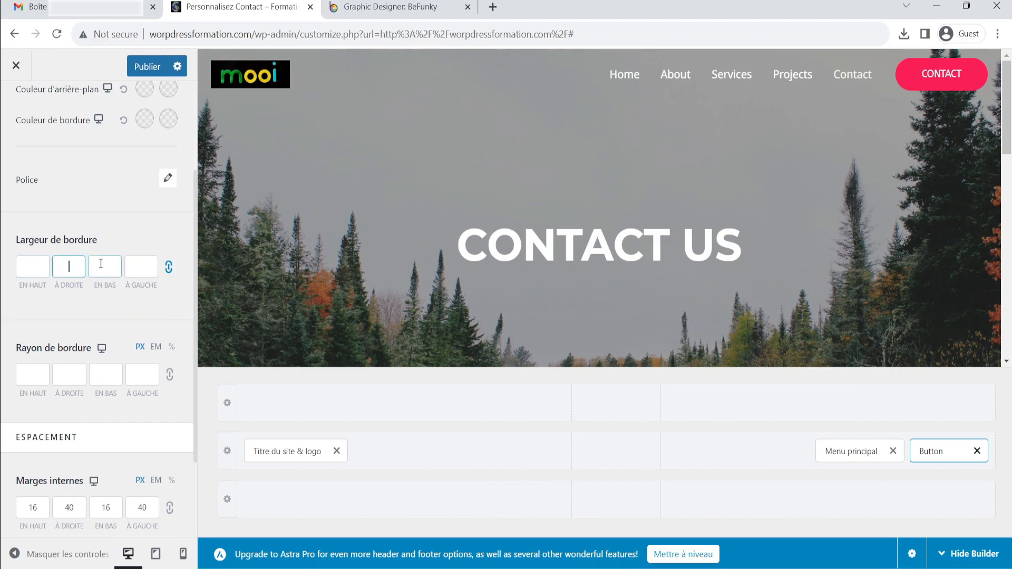
- Set the button's border width to 50 on all four linked sides
left_click(141, 268)
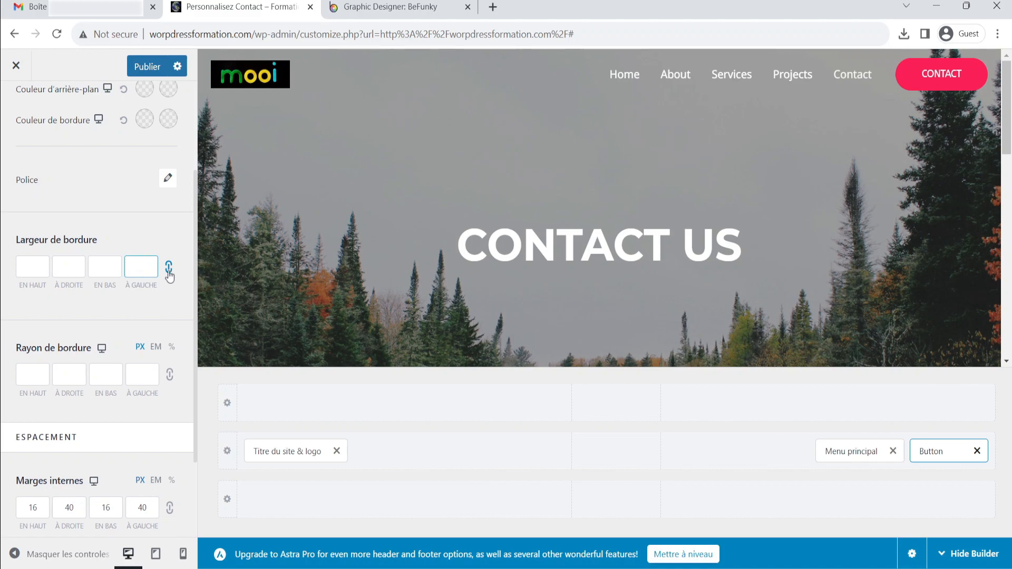
left_click(42, 266)
type("5")
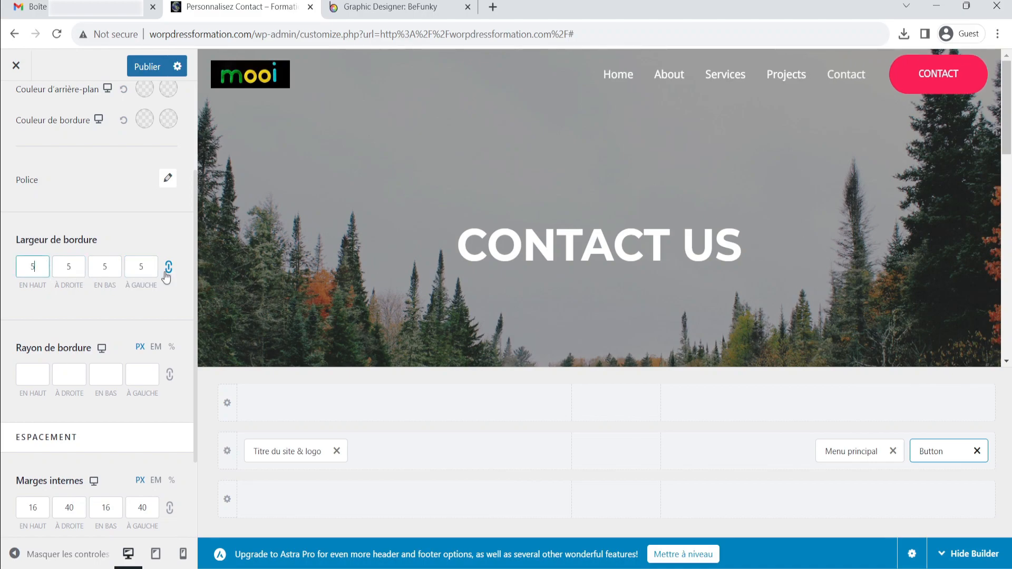
type("0")
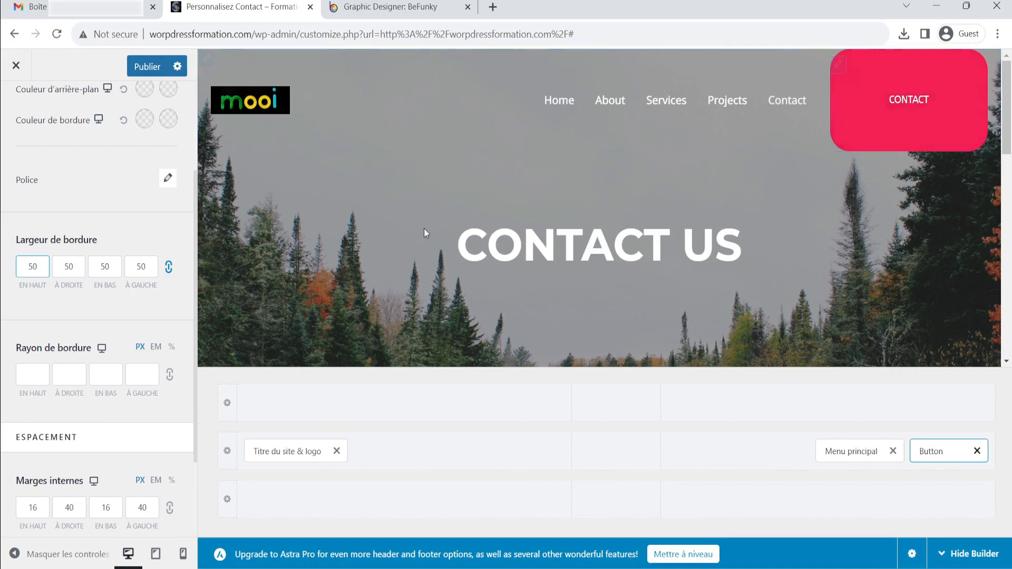
- Clear the button's border width on all four linked sides
key("BackSpace")
key("BackSpace")
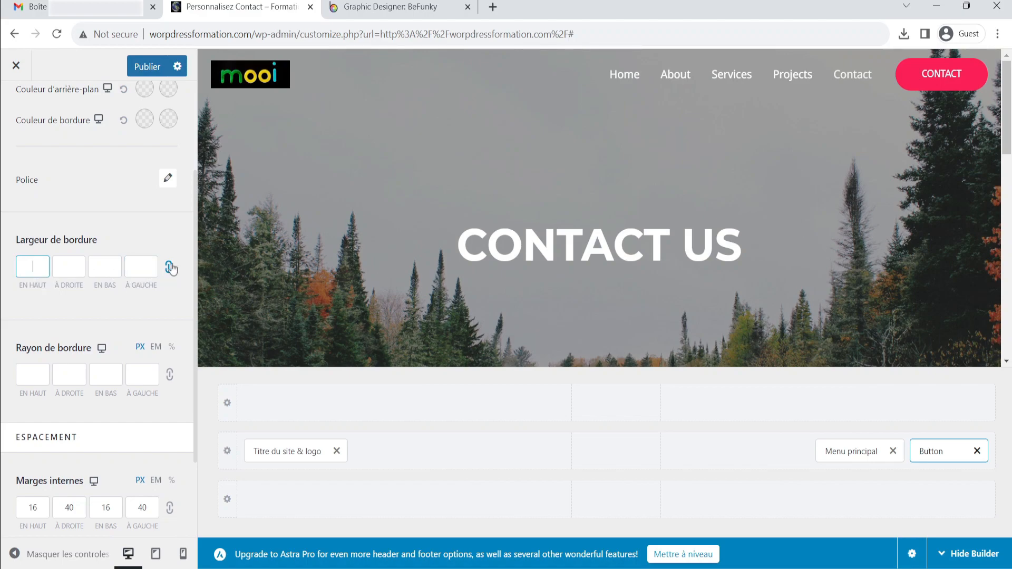
- Try a border width of 50 on the button's top side only, then clear it and relink the sides
left_click(39, 269)
type("50")
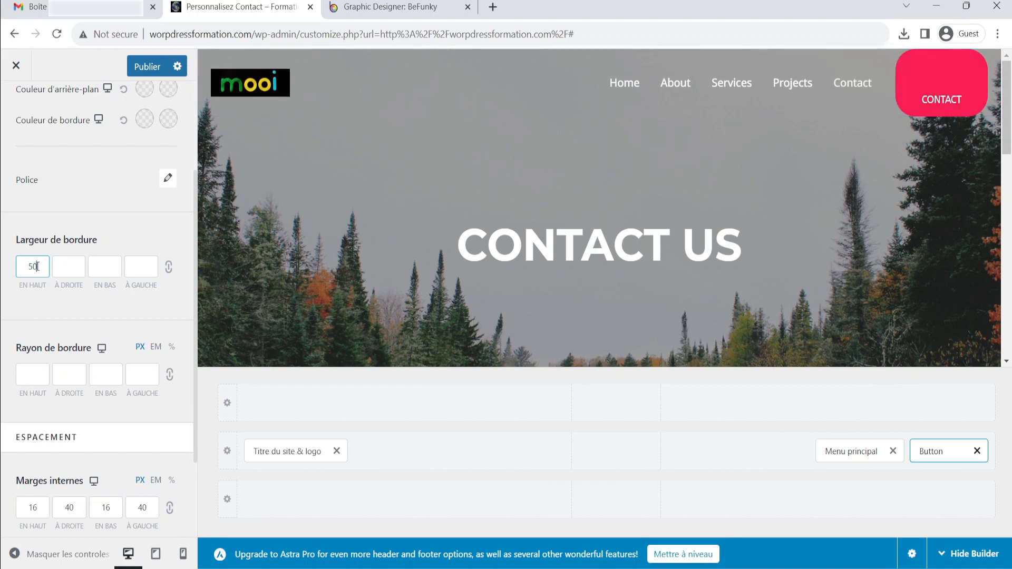
key("BackSpace")
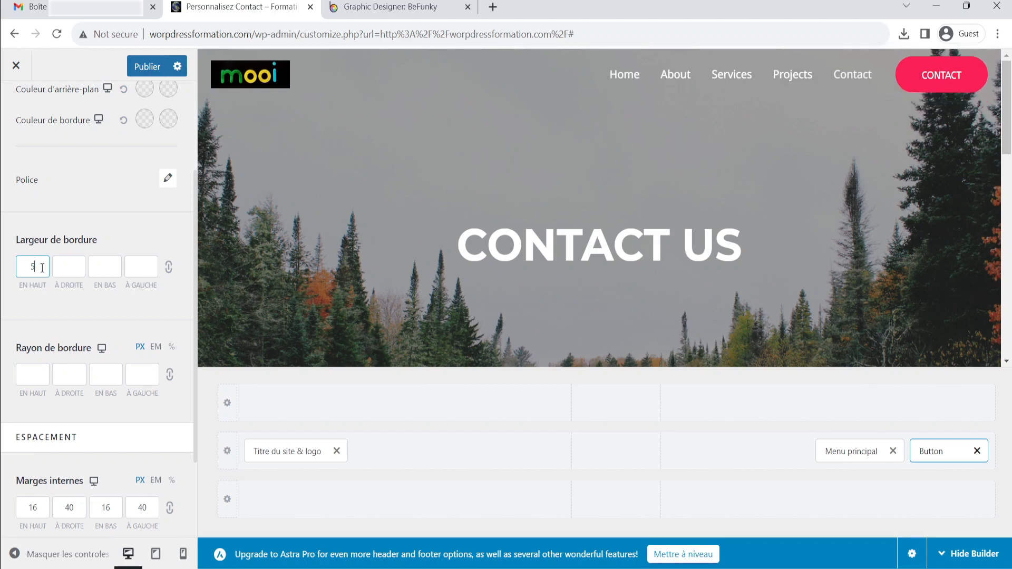
key("BackSpace")
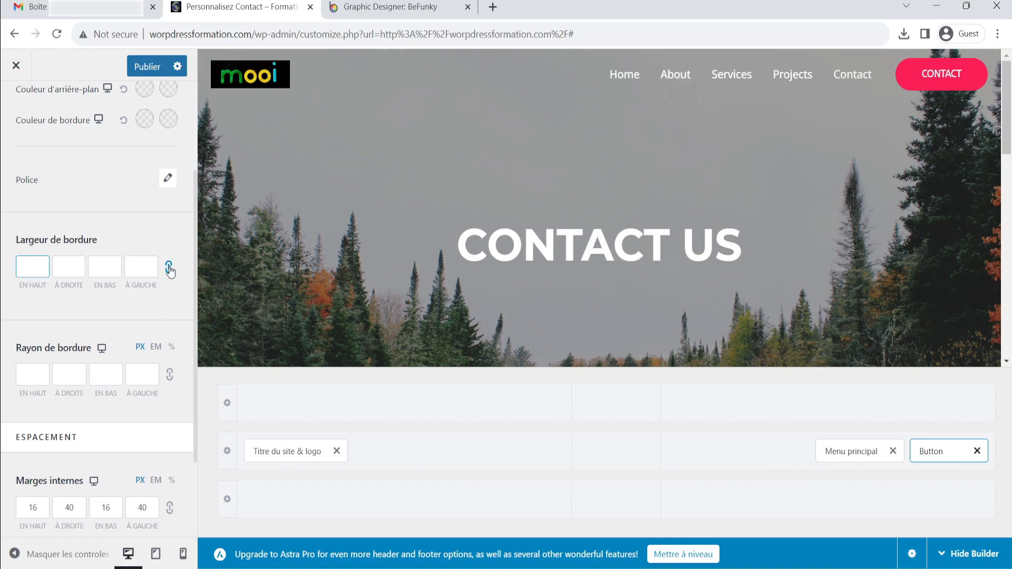
left_click(164, 247)
- Set the button's border radius to 100 px for the top and right values separately
scroll(147, 305, "down", 3)
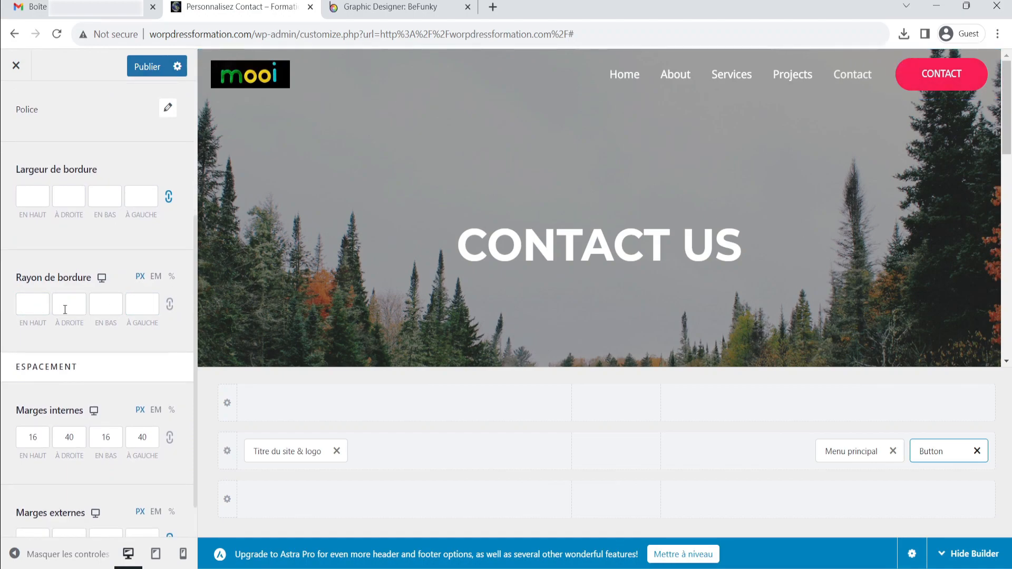
scroll(47, 307, "down", 2)
left_click(35, 259)
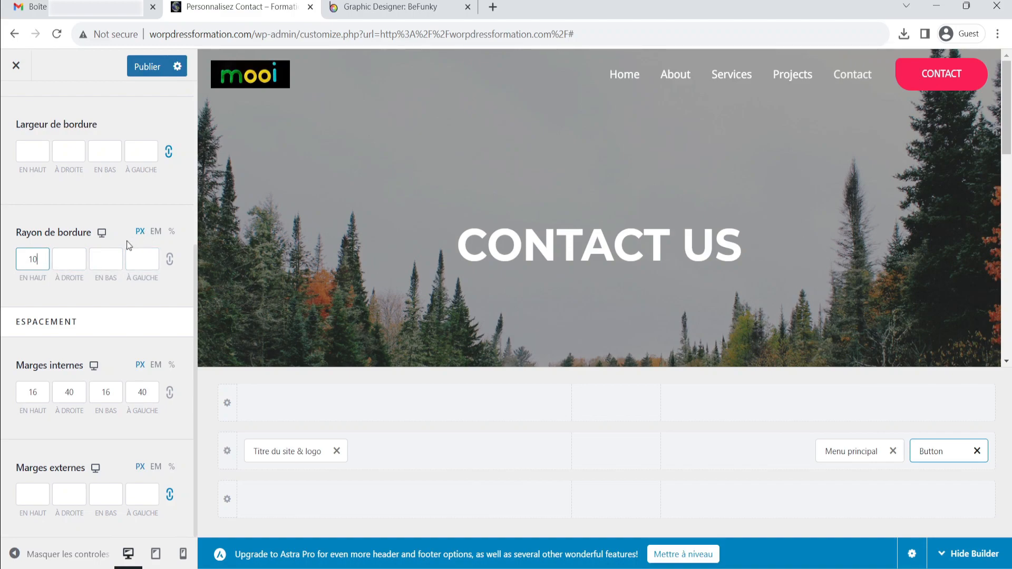
type("0")
left_click(73, 259)
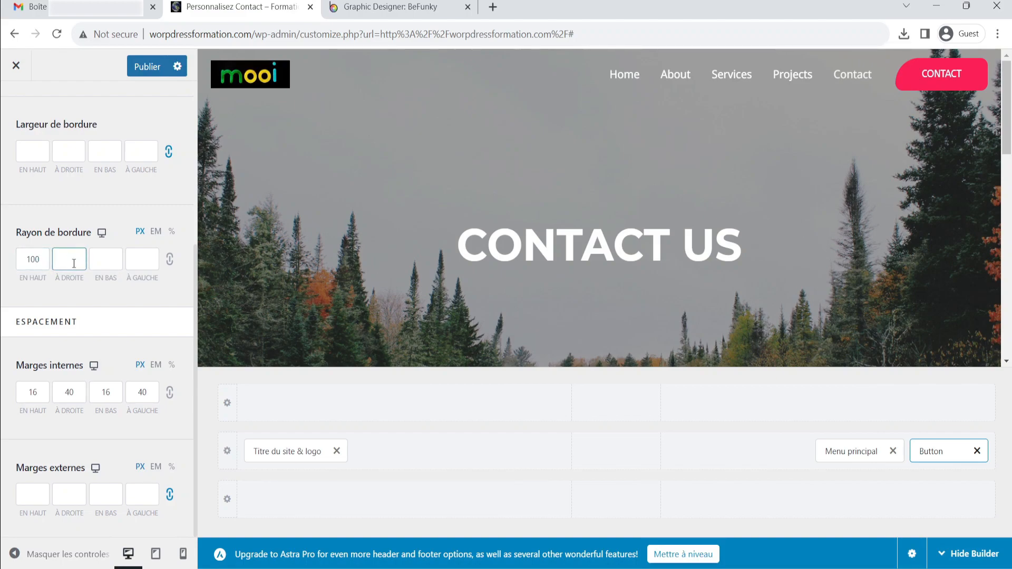
type("100")
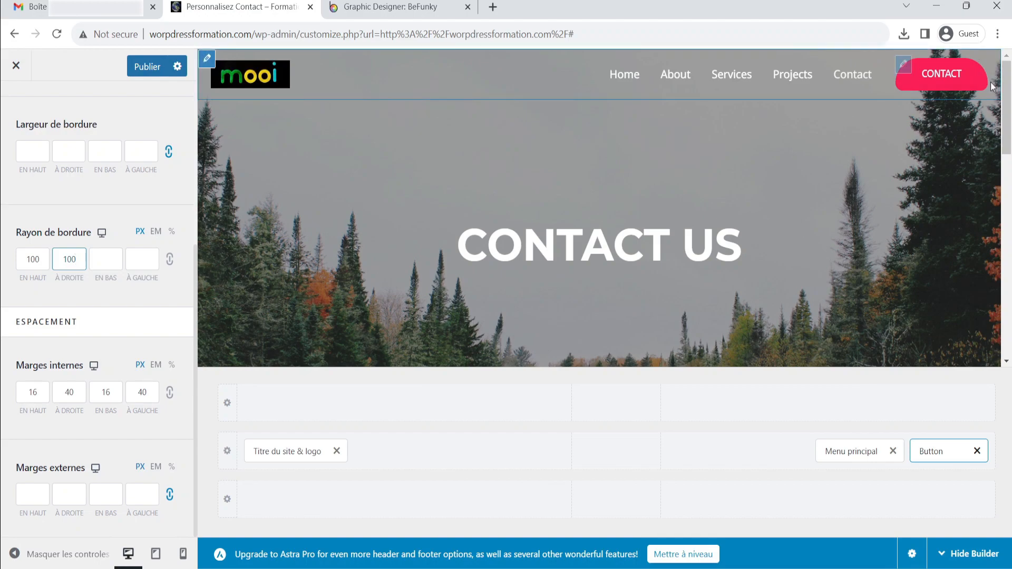
- Link the border radius values, try 100 px, and set the radius to 10 px on all four sides
left_click(103, 265)
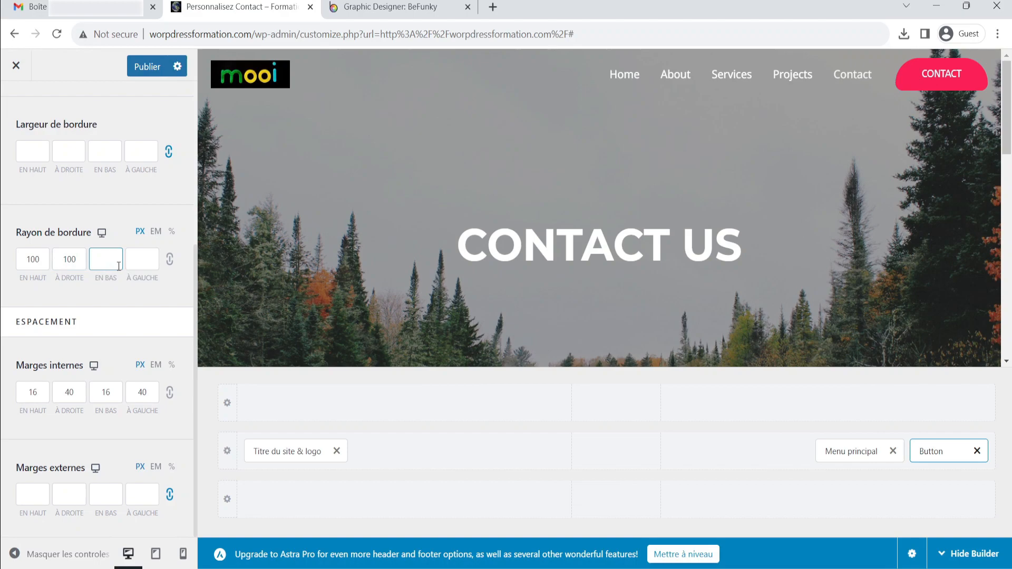
left_click(171, 260)
left_click(103, 259)
left_click(41, 257)
left_click(98, 259)
left_click(151, 259)
left_click(118, 260)
type("100")
key("BackSpace")
key("BackSpace")
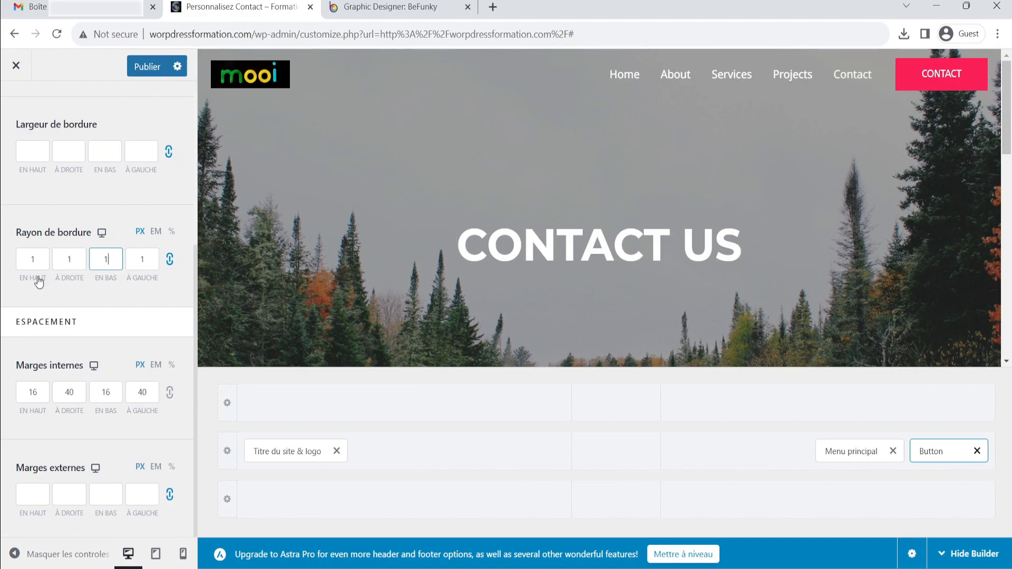
type("0")
- Set the button's top internal margin to 45 px, leaving the other sides unlinked
left_click(38, 392)
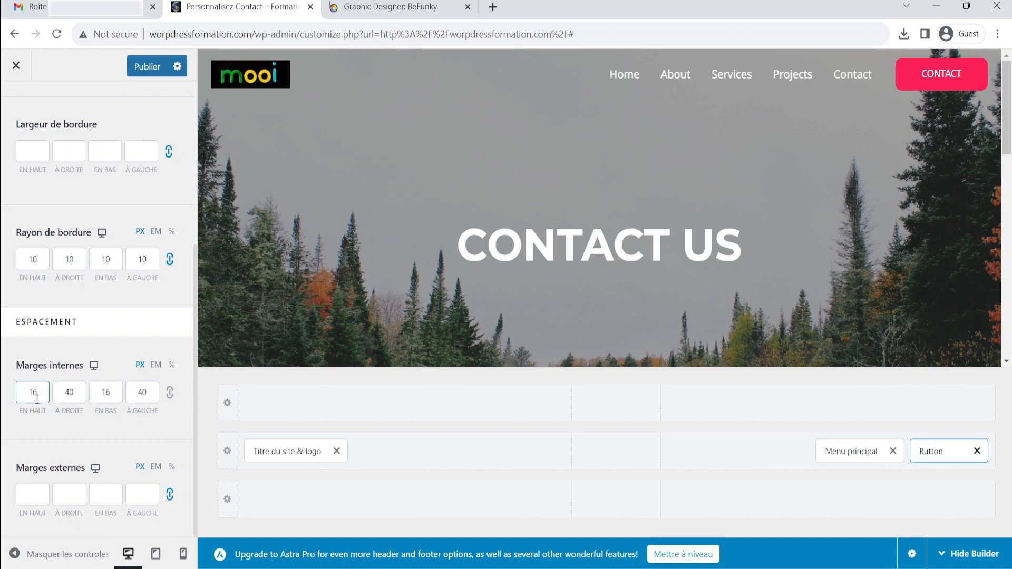
key("BackSpace")
key("BackSpace")
type("45")
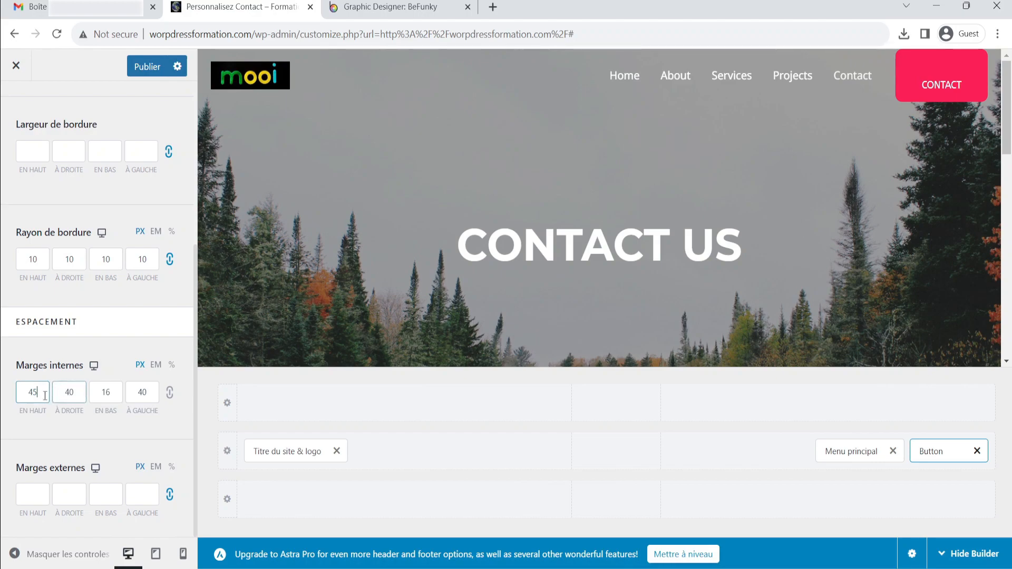
left_click(82, 396)
left_click(108, 395)
left_click(159, 395)
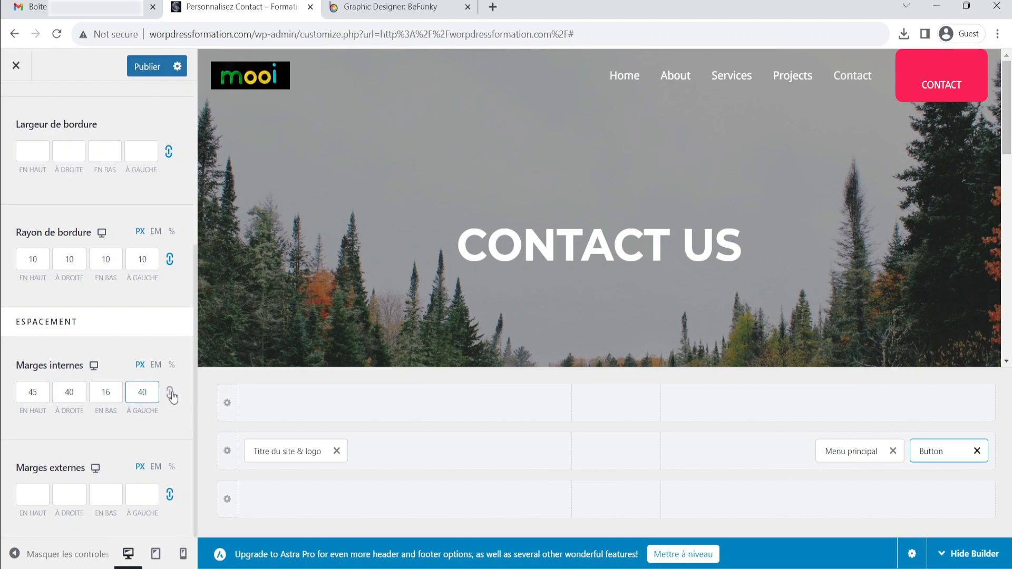
- Link the button's internal margins and try 5 px and 50 px on all four sides
left_click(38, 392)
left_click(169, 393)
left_click(34, 390)
key("BackSpace")
key("BackSpace")
type("5")
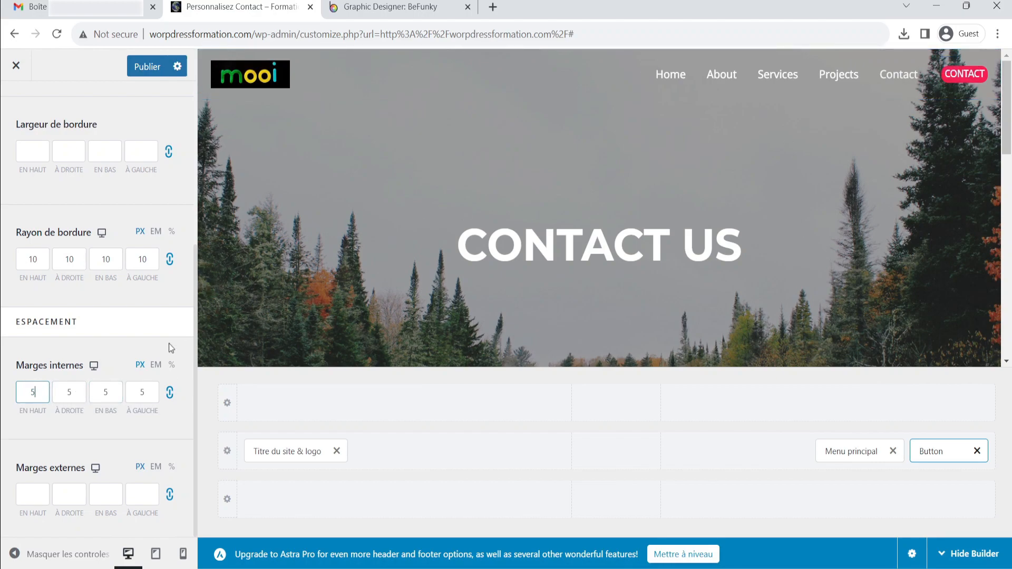
type("0")
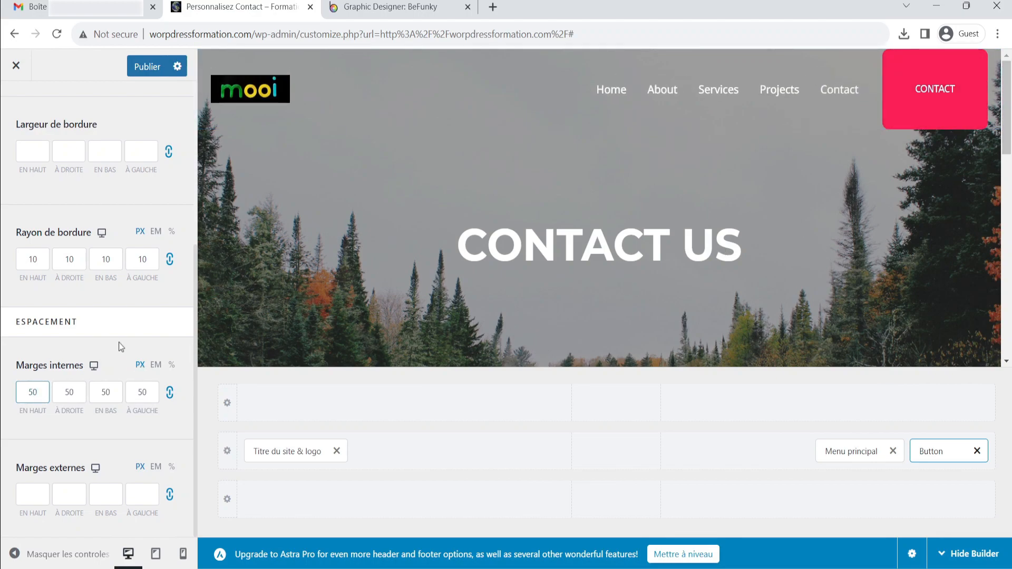
- Try internal margins of 10 px on the button, and set them to 20 px on all sides
key("BackSpace")
key("BackSpace")
type("10")
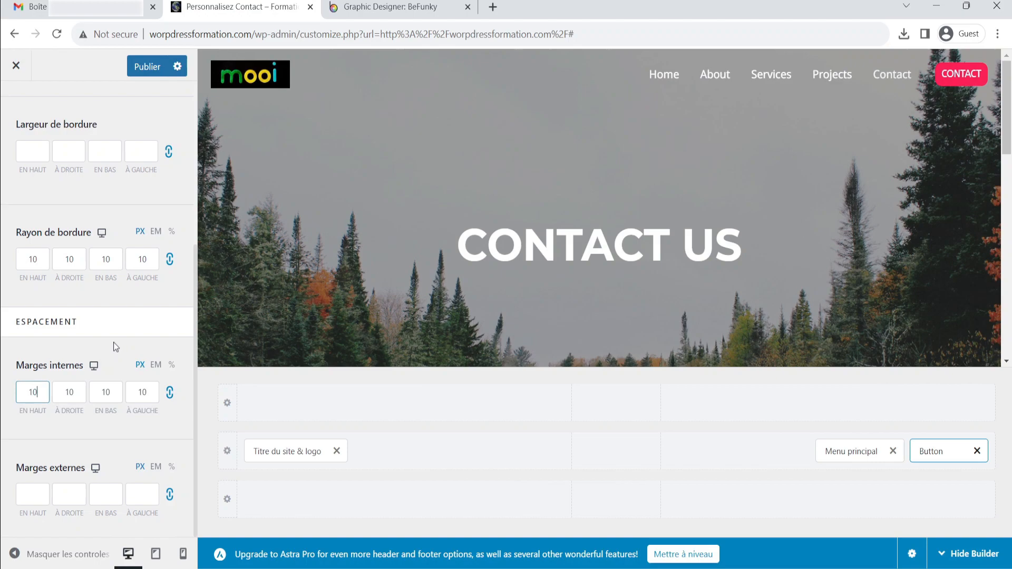
key("BackSpace")
key("BackSpace")
type("20")
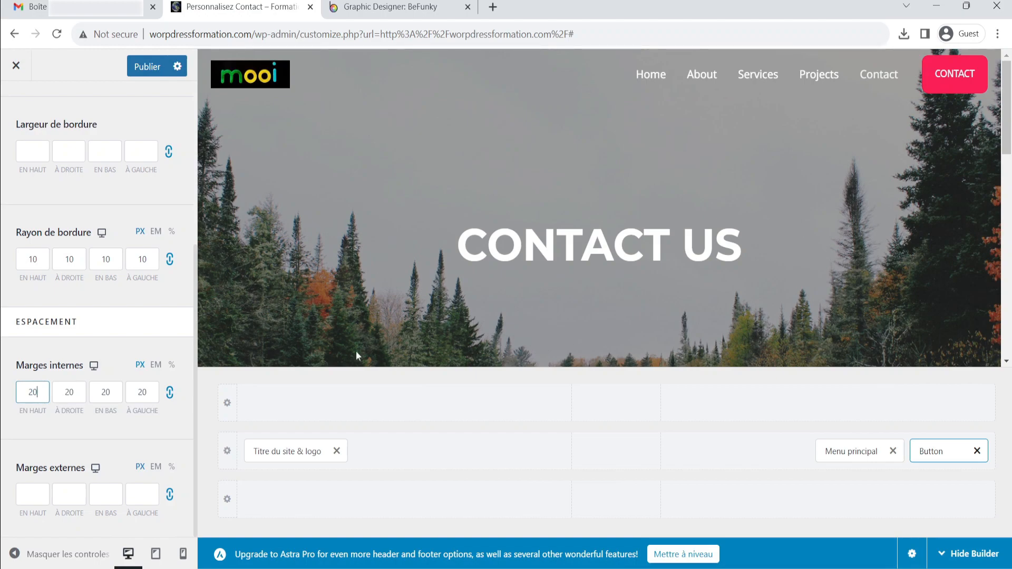
- Try external margins of 20 px and 200 px on all linked sides of the button, and clear them
scroll(75, 384, "up", 3)
scroll(74, 381, "up", 2)
left_click(33, 495)
type("20")
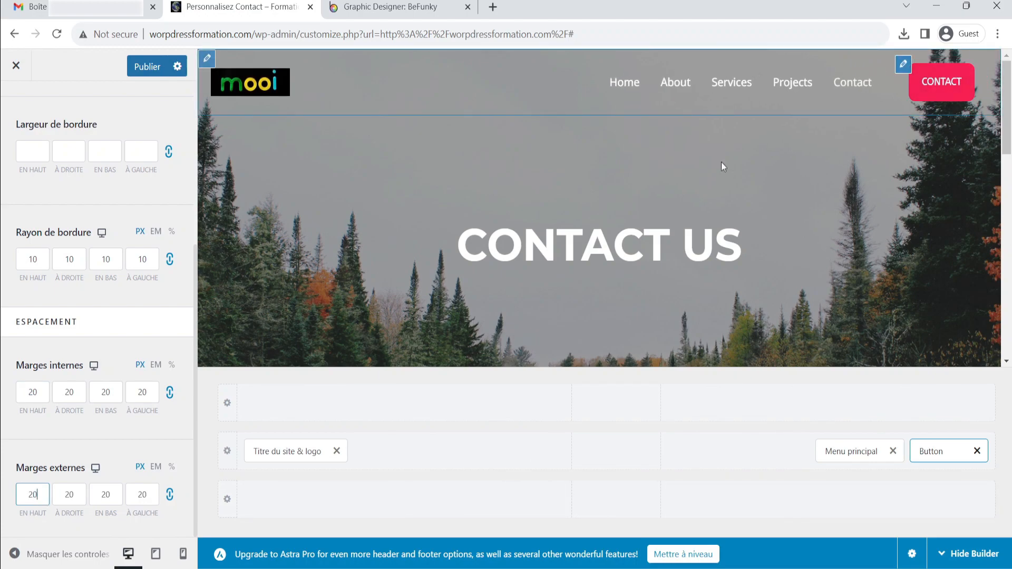
type("0")
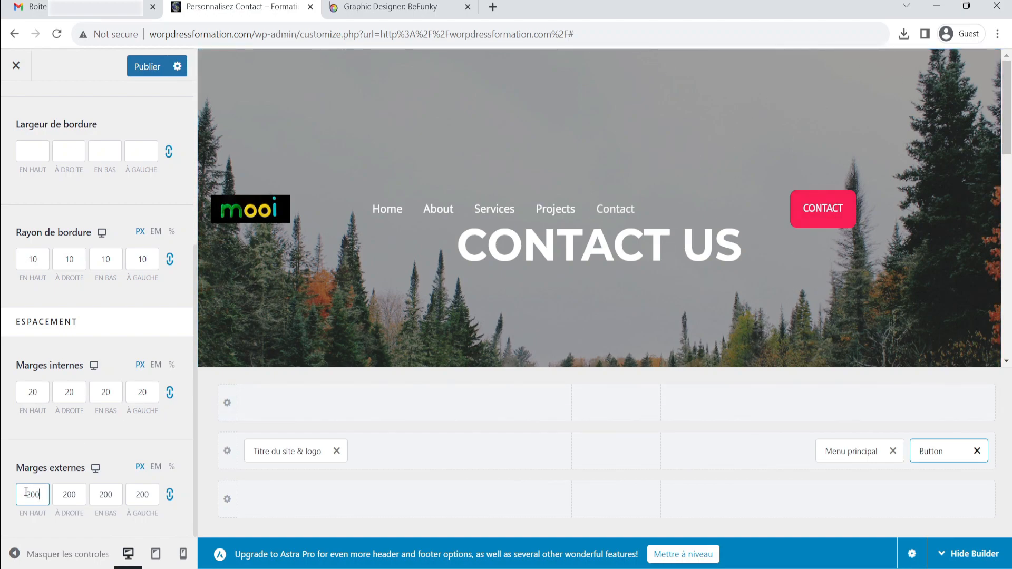
key("BackSpace")
key("BackSpace")
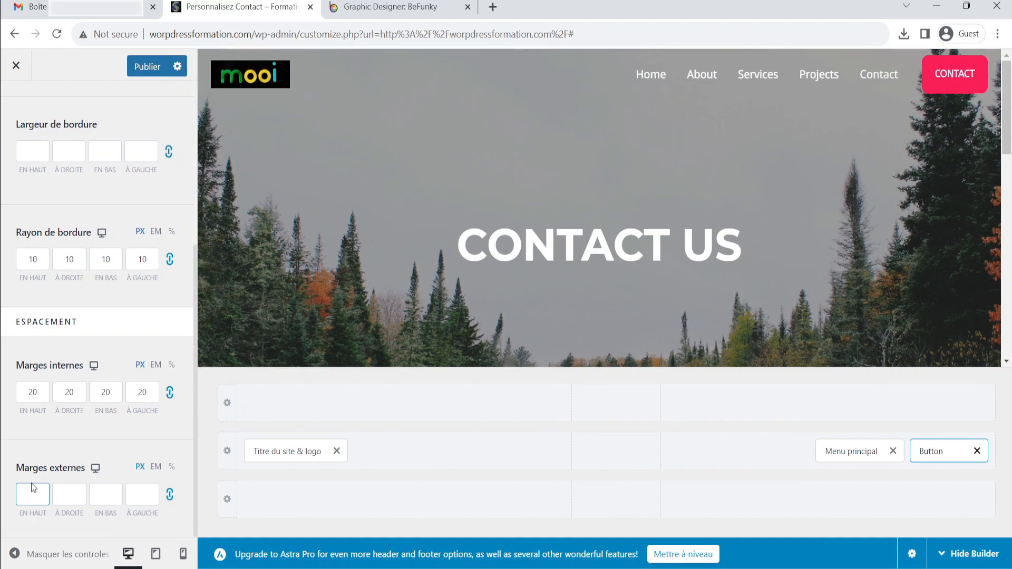
- Unlink the external margins, try 15 px on the button's top side only, and clear it
left_click(39, 392)
left_click(169, 496)
left_click(33, 498)
type("15")
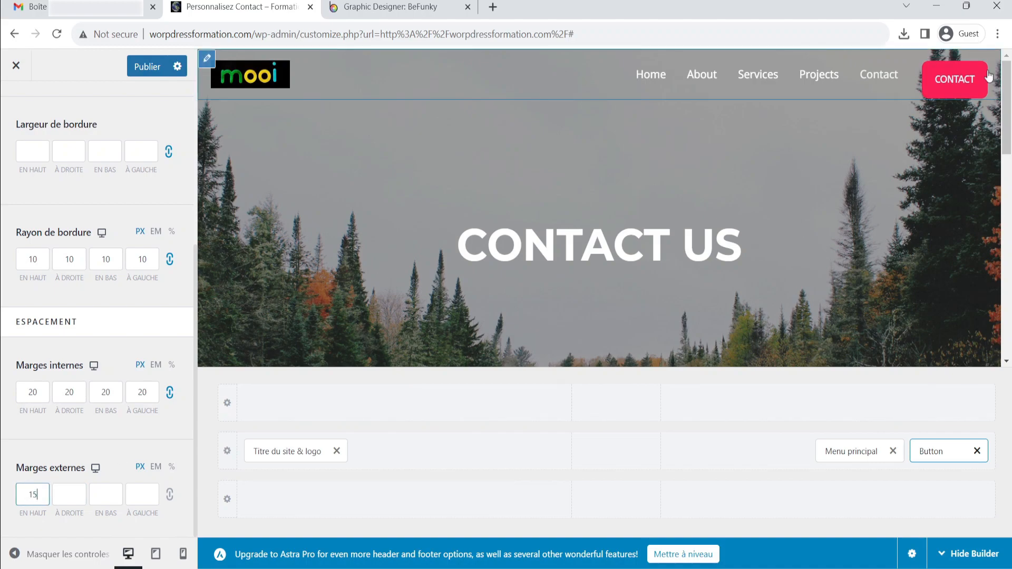
key("BackSpace")
key("BackSpace")
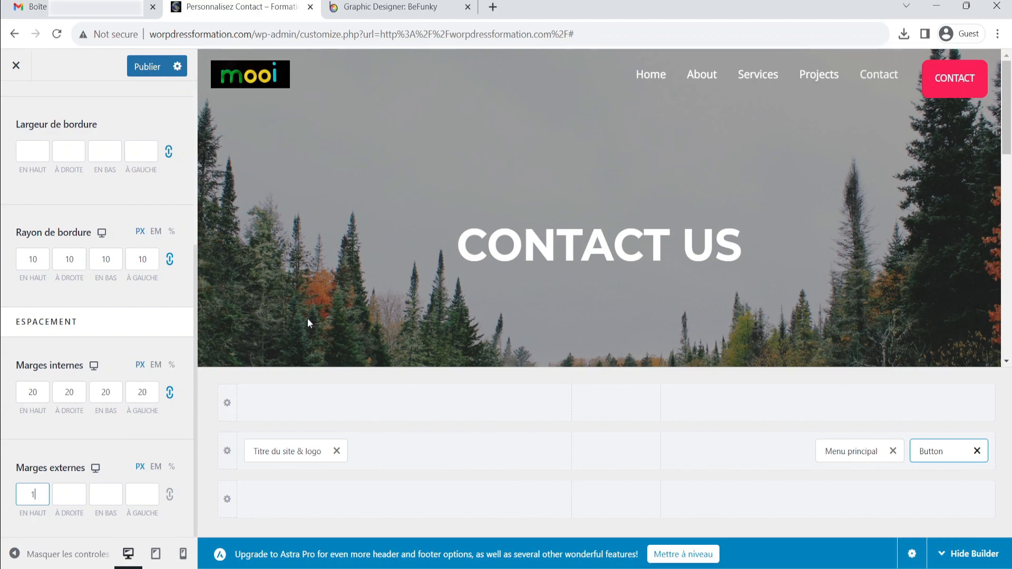
- Try external margins of 30 px on all linked sides and 50 px on the unlinked top side, clearing each
type("30")
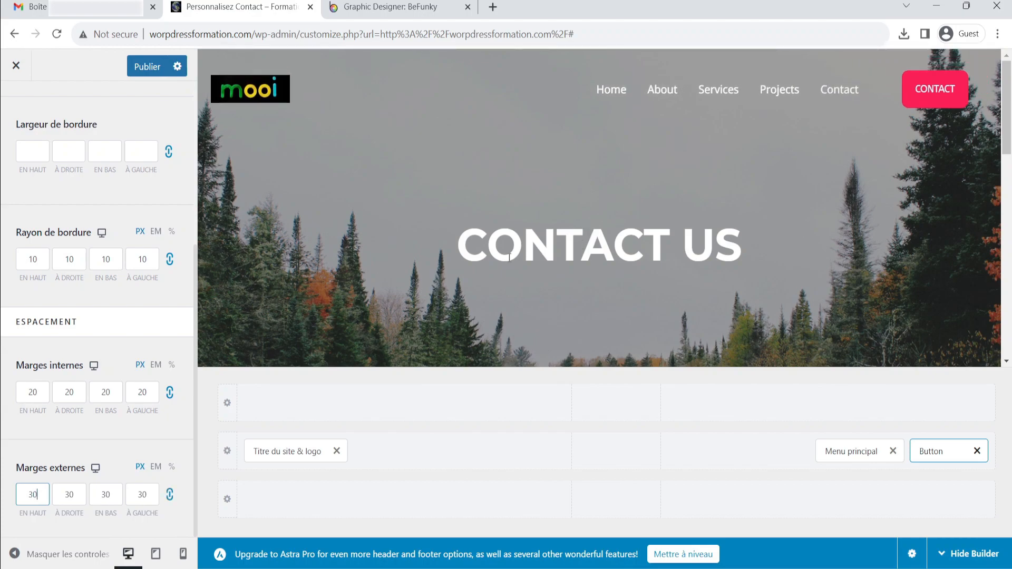
key("BackSpace")
key("BackSpace")
left_click(170, 496)
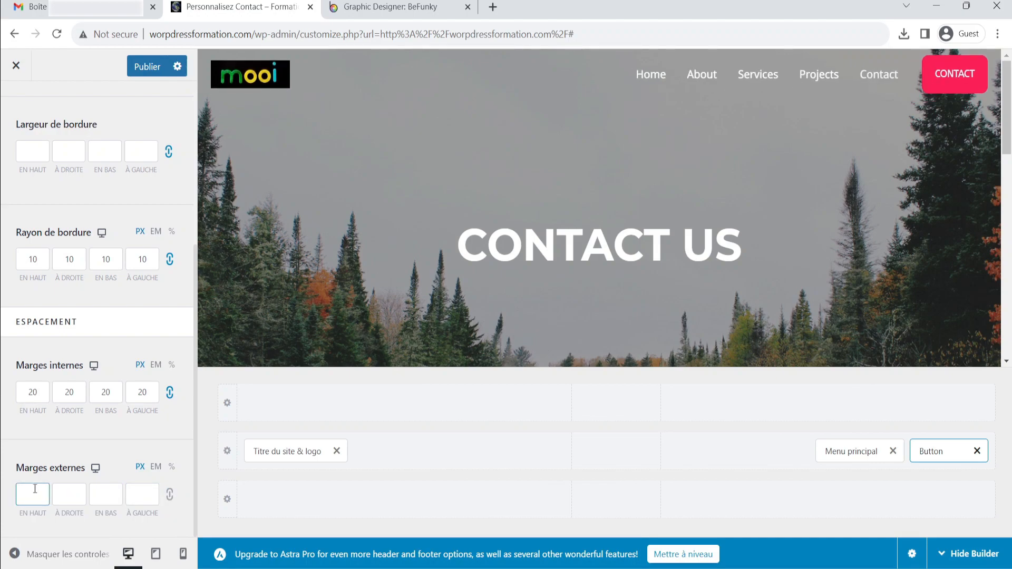
type("50")
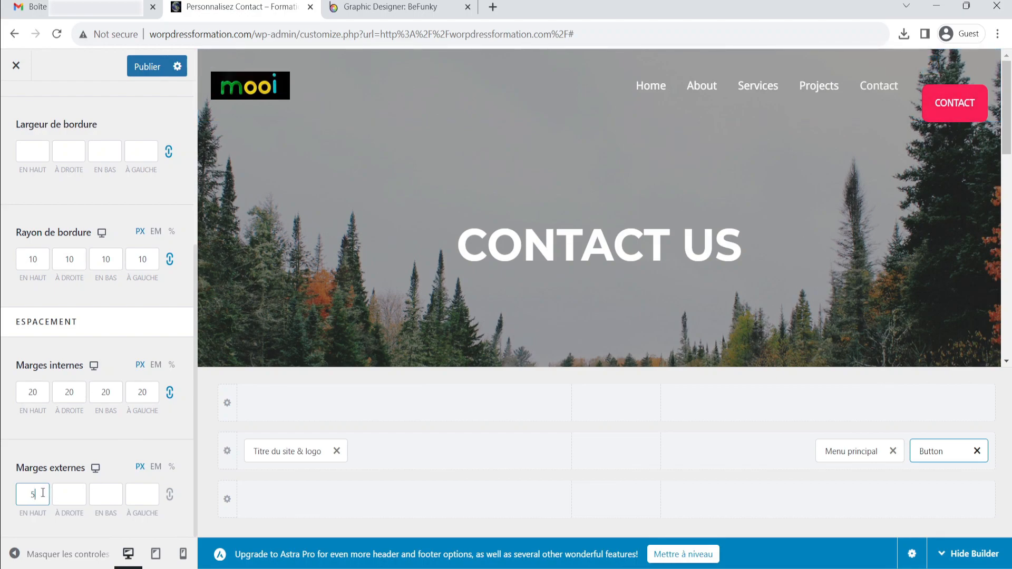
key("BackSpace")
- Try right external margins of 50 px and 500 px on the button, then clear the value and relink the sides
left_click(69, 494)
type("50")
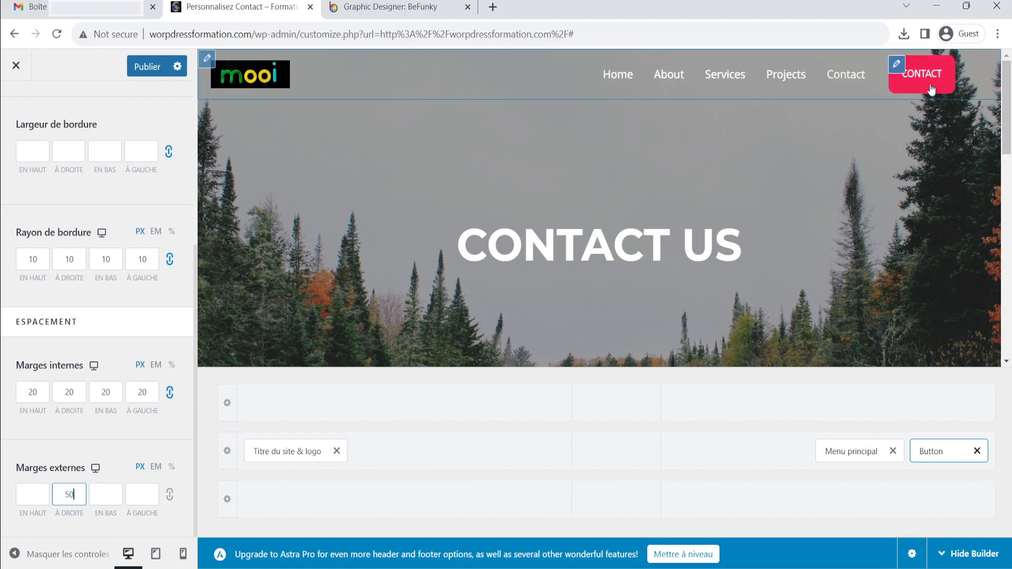
type("0")
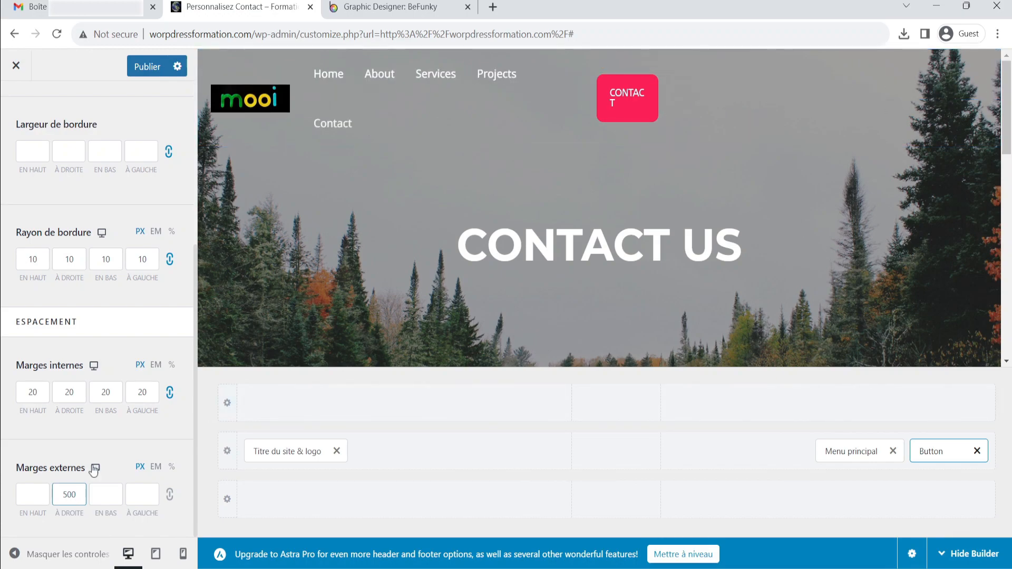
key("BackSpace")
key("BackSpace")
key("BackSpace")
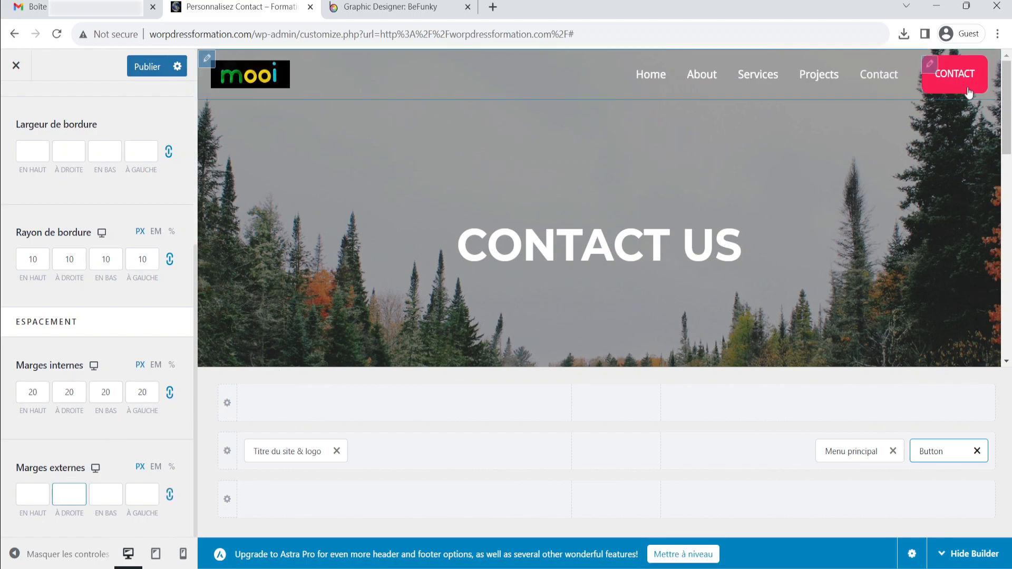
- Clear the button's internal margins and border radius on all sides to restore its default shape
left_click(85, 400)
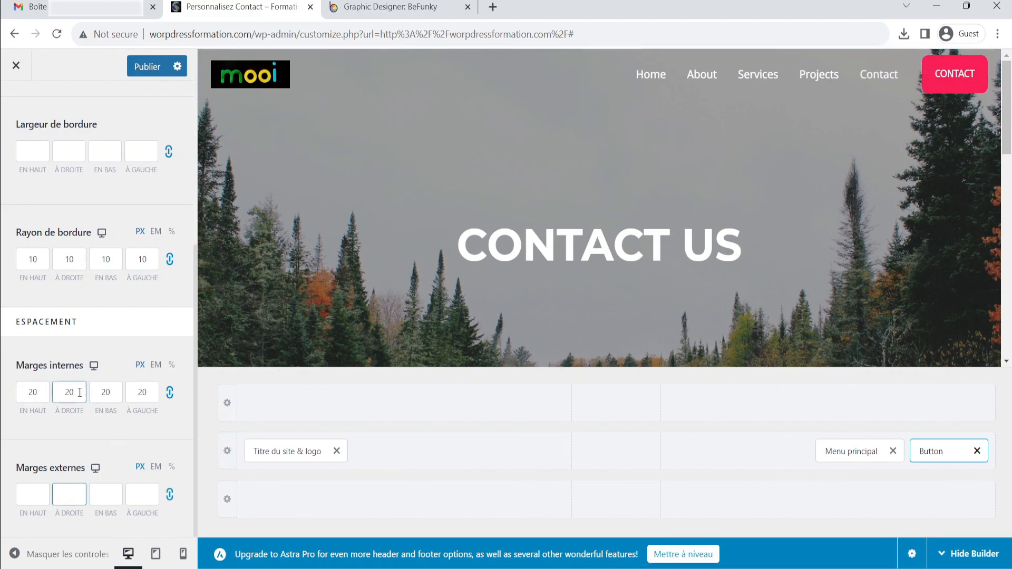
key("BackSpace")
key("BackSpace")
left_click(141, 387)
scroll(95, 422, "up", 4)
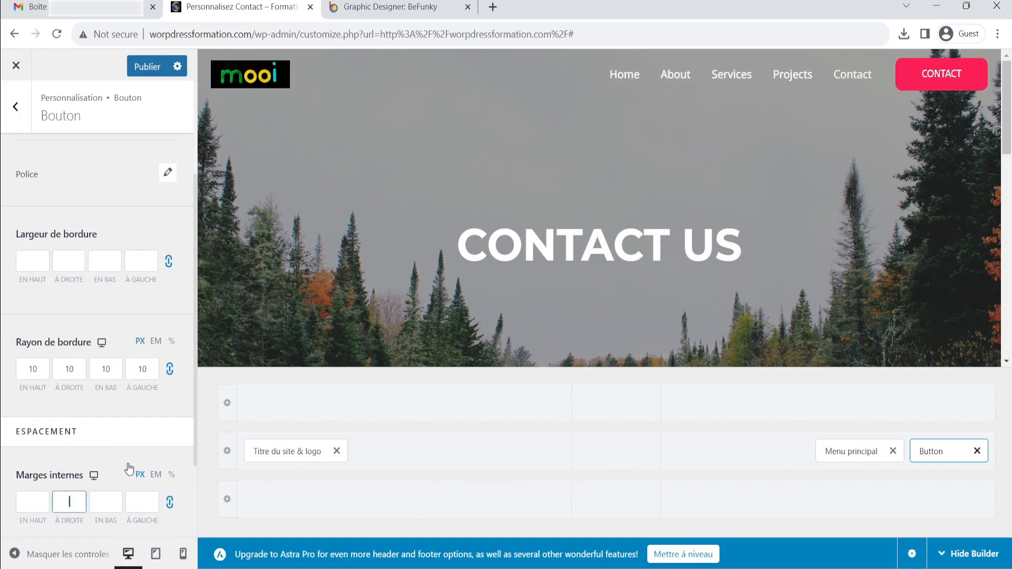
left_click(86, 442)
key("BackSpace")
key("BackSpace")
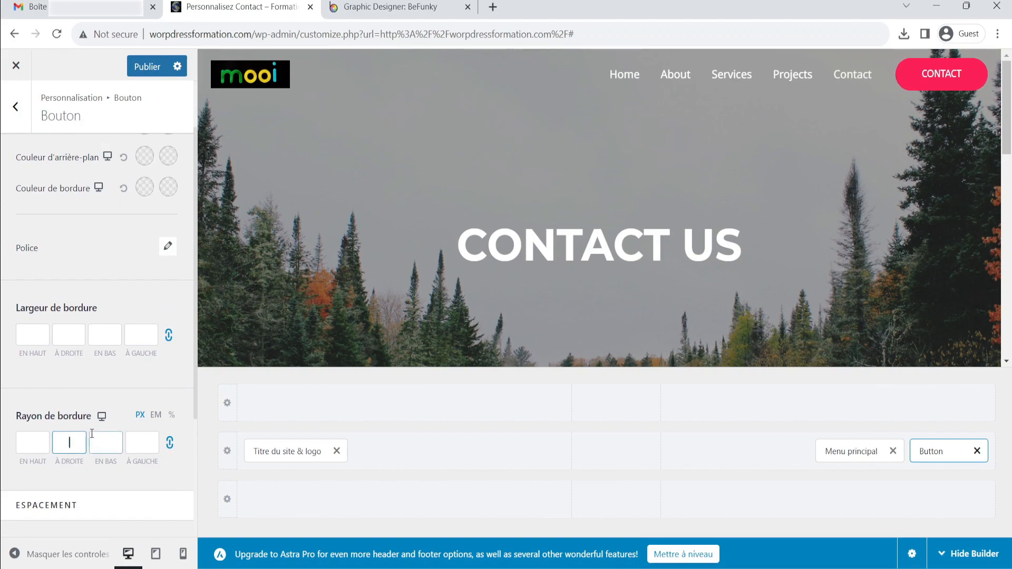
scroll(116, 464, "up", 2)
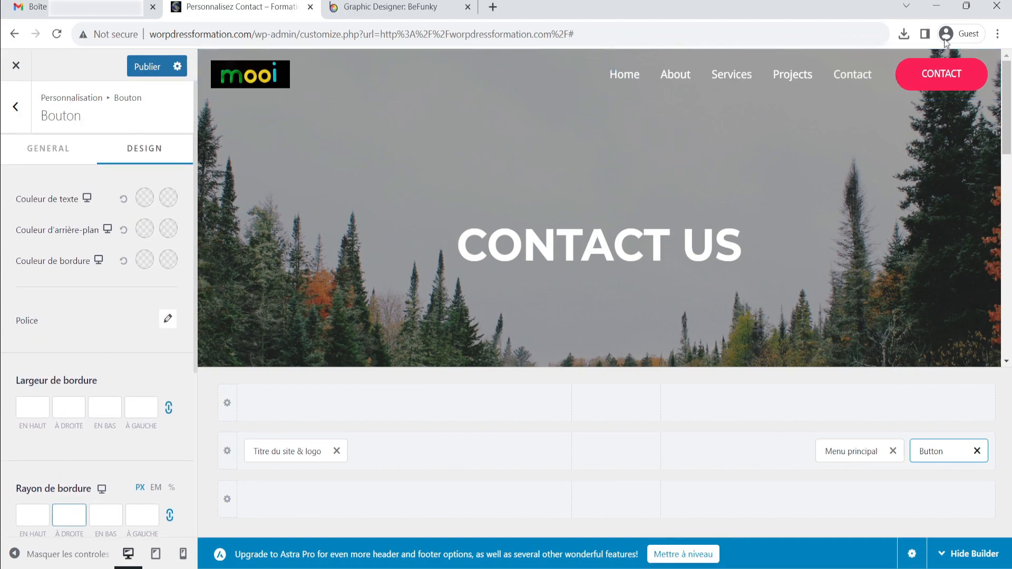
- Publish the header changes and close the customizer to view the site's home page
left_click(151, 68)
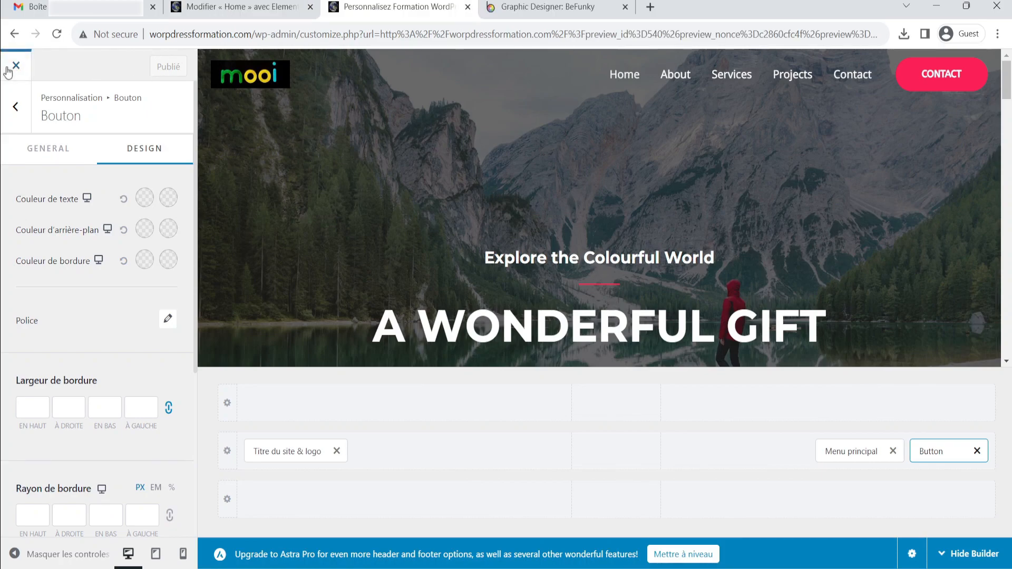
left_click(18, 67)
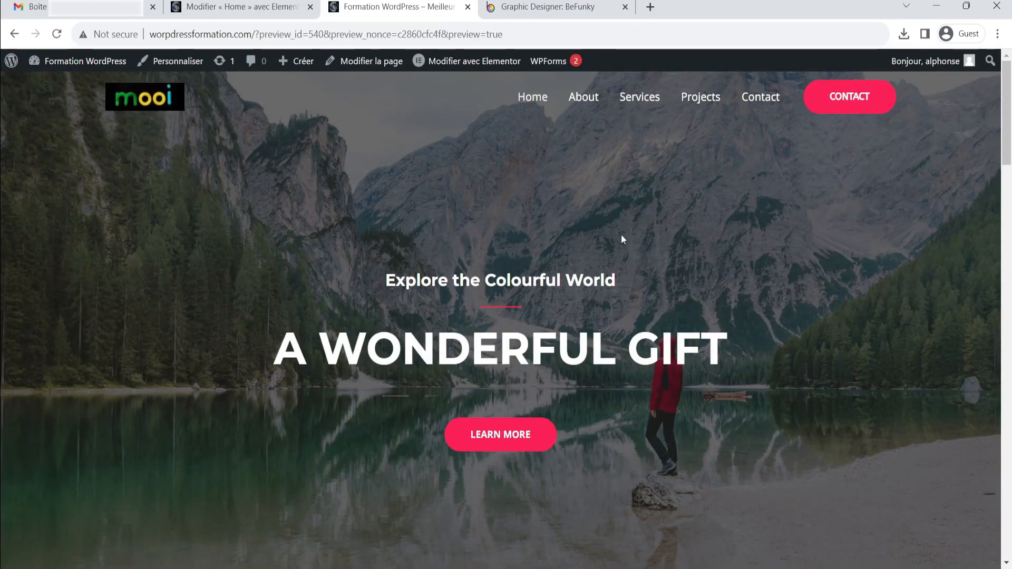
scroll(613, 231, "down", 3)
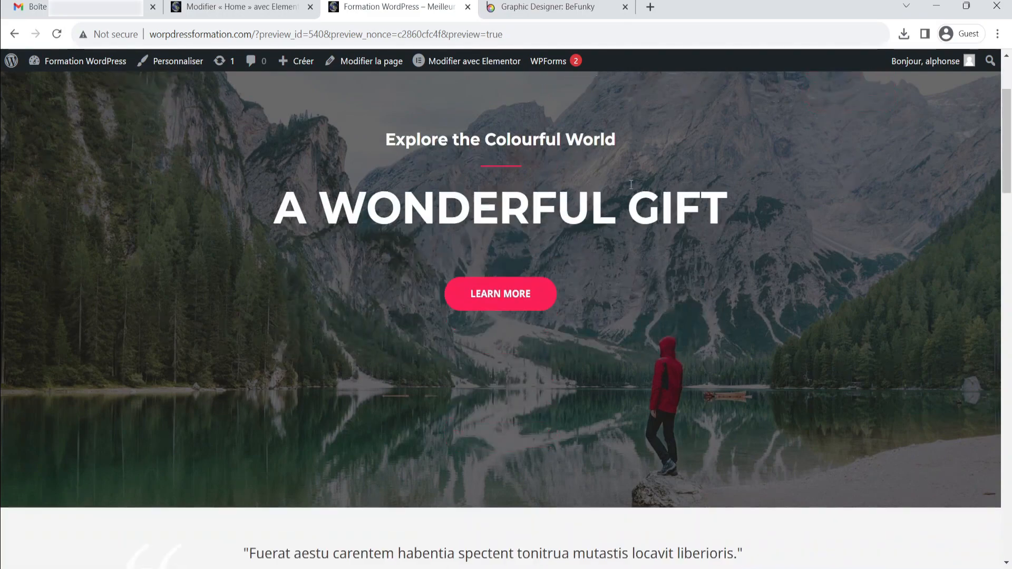
- Reopen the site customizer, open the main menu for editing and look at the Home item's settings
scroll(644, 233, "up", 3)
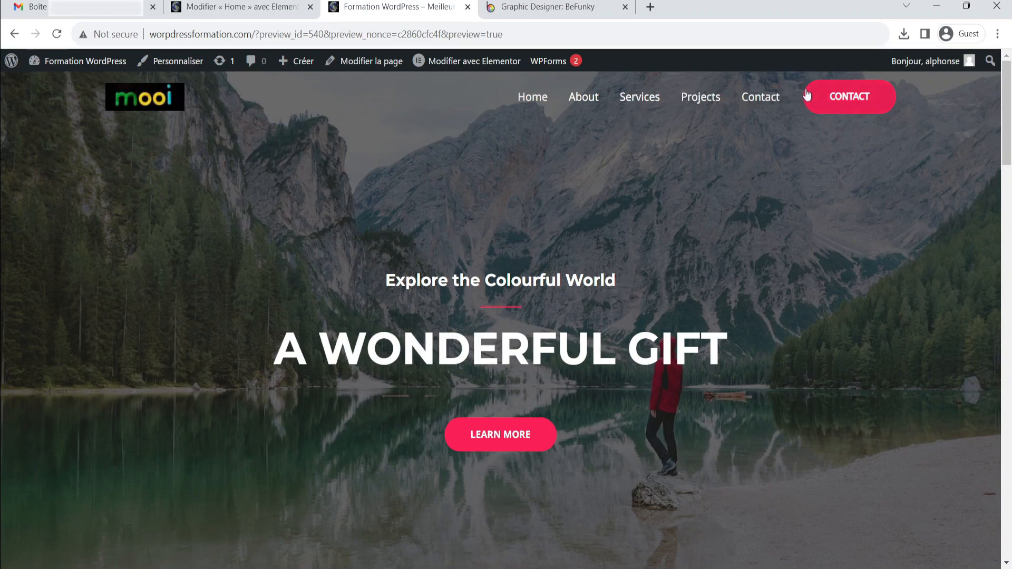
left_click(182, 68)
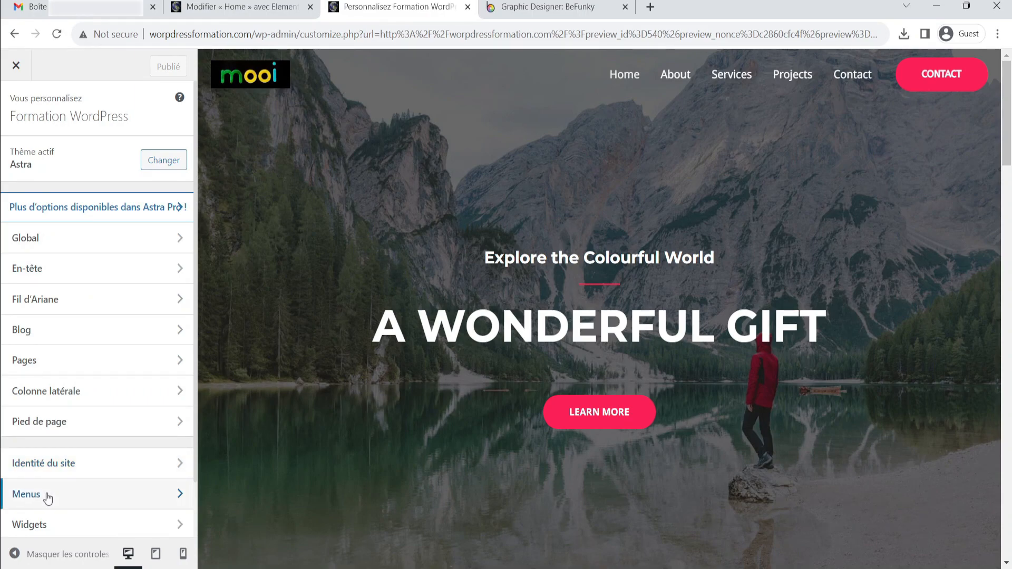
left_click(48, 498)
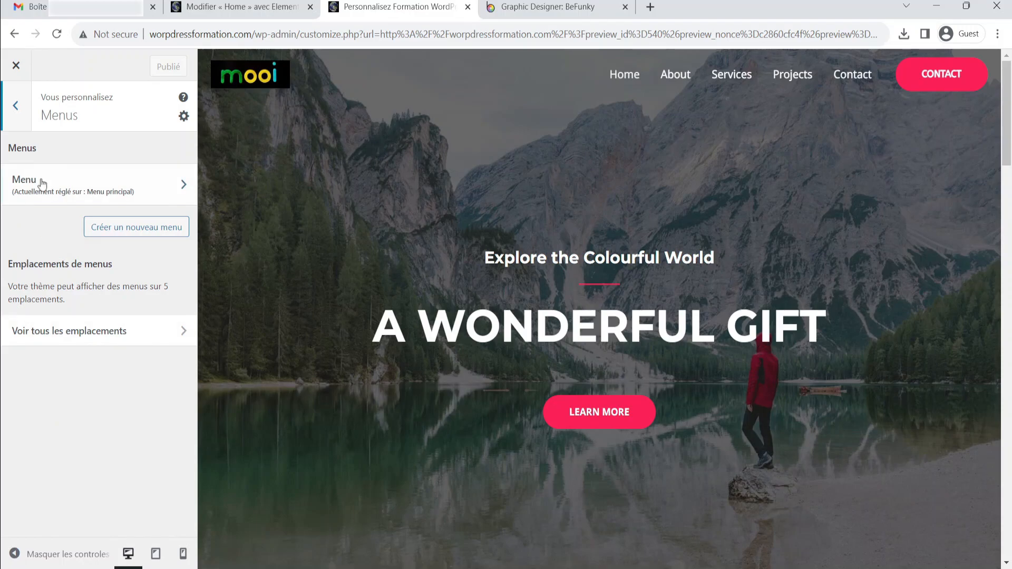
left_click(58, 186)
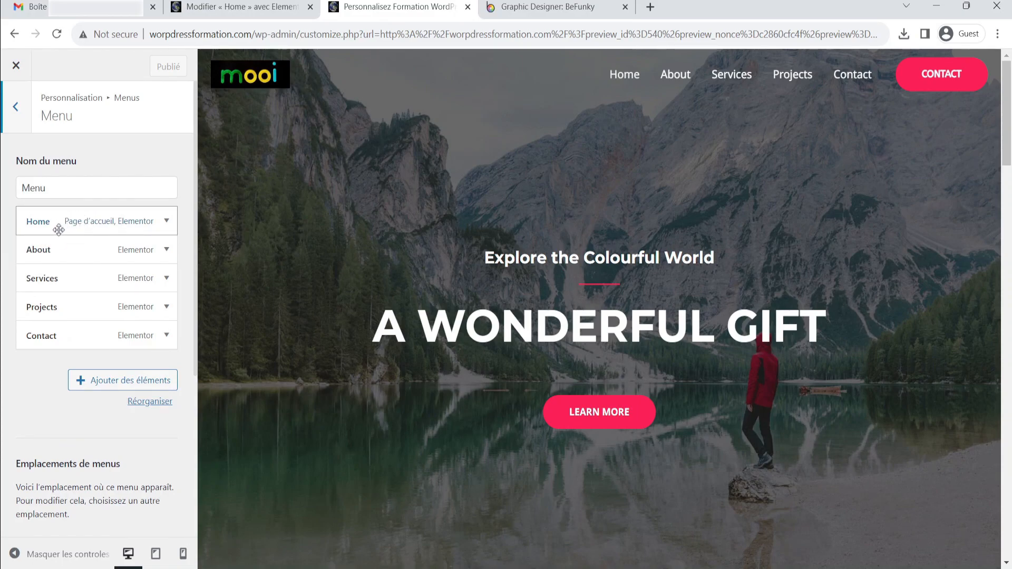
left_click(167, 221)
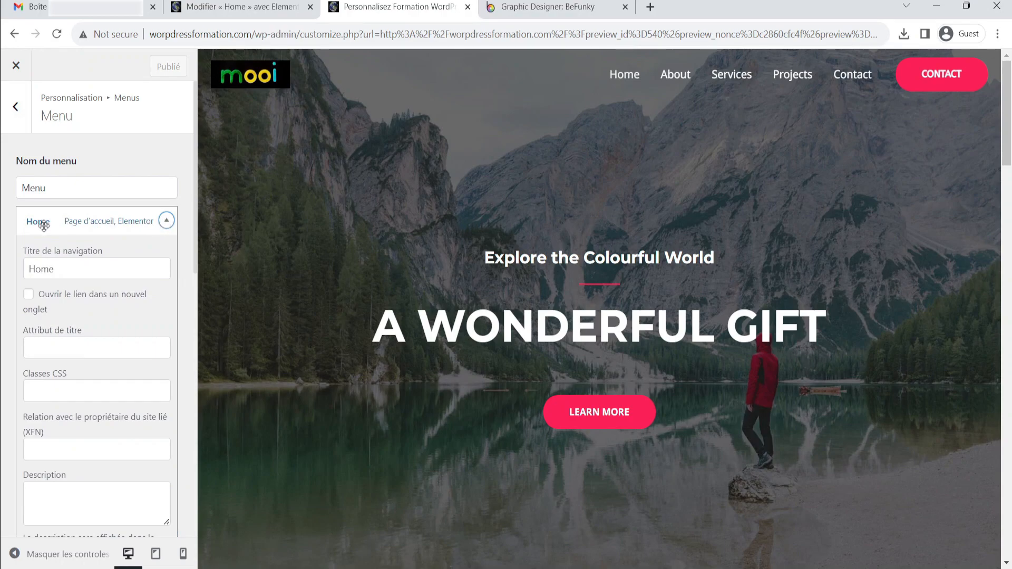
left_click(167, 221)
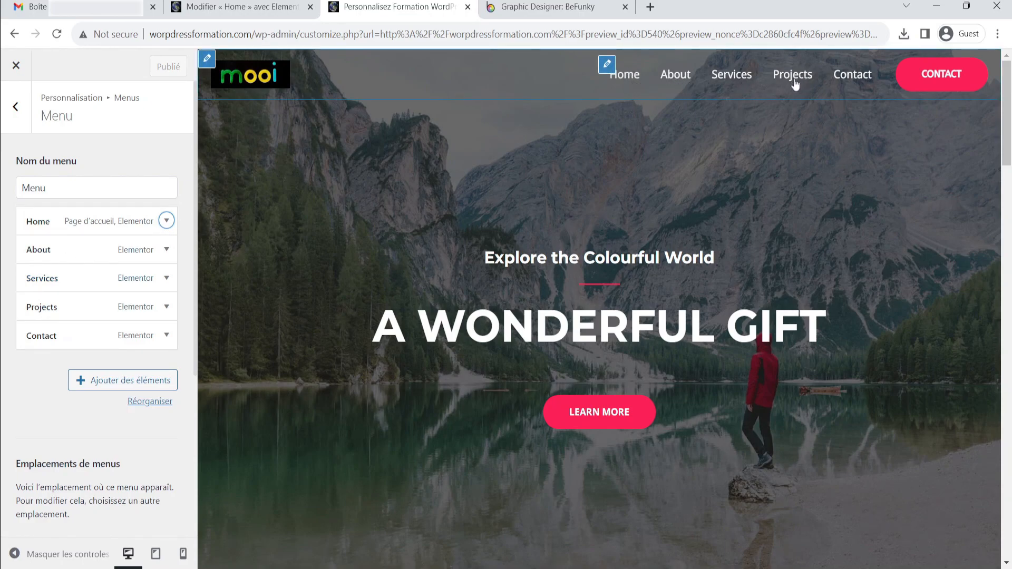
- Set the Home menu item's navigation title to "Accueil" and collapse its settings
left_click(167, 222)
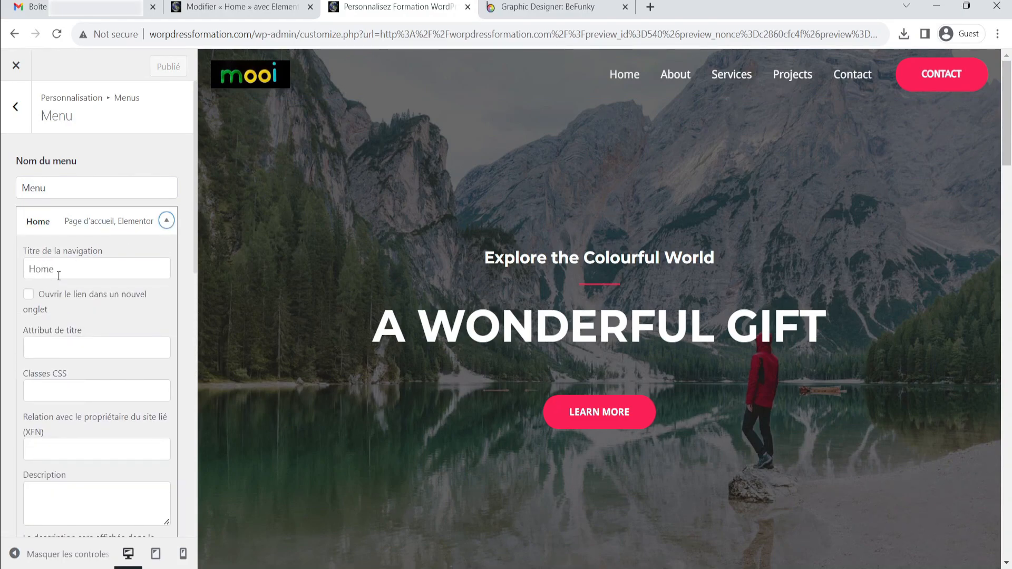
left_click(76, 266)
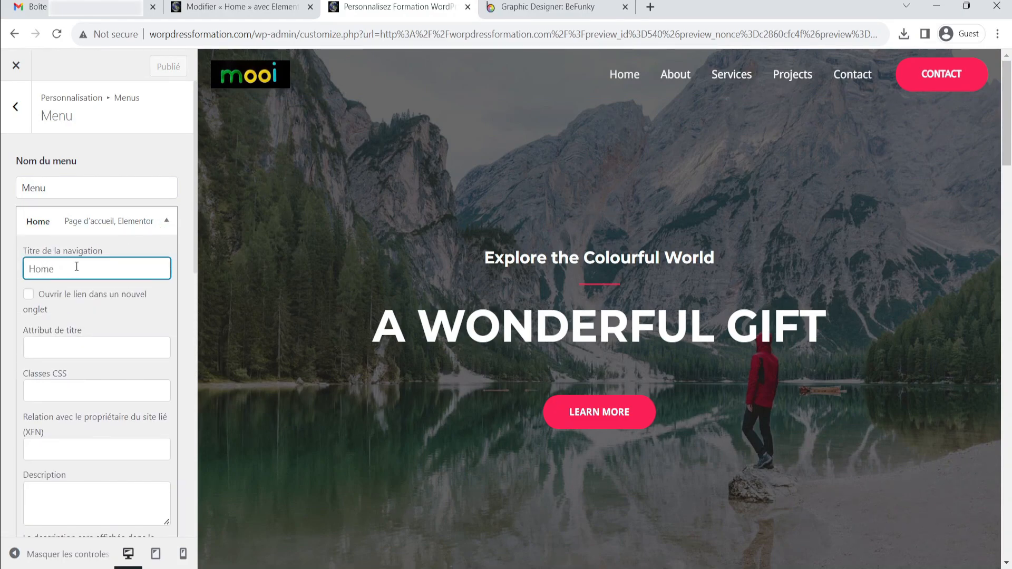
key("ctrl+a")
type("Acce")
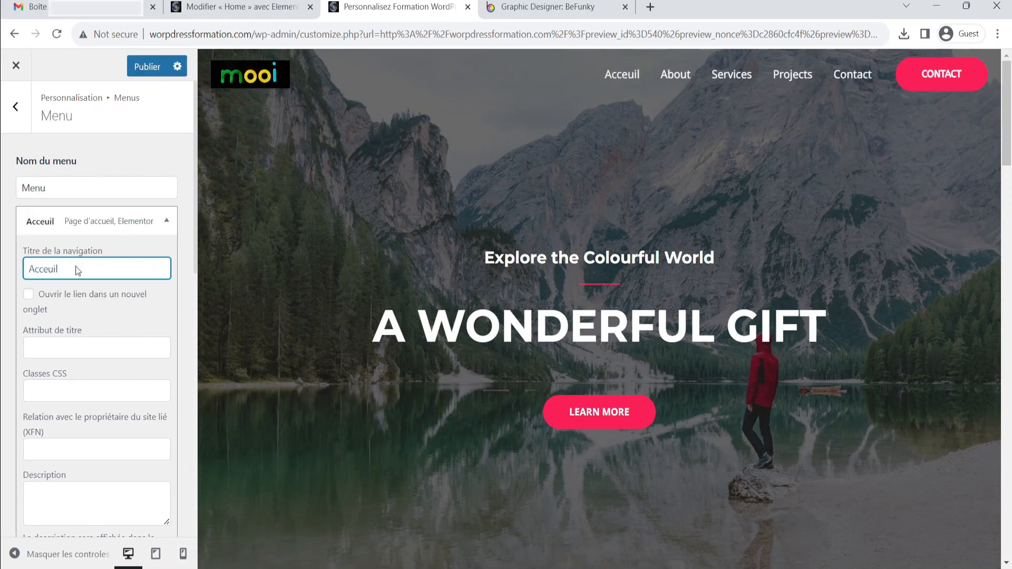
left_click(9, 305)
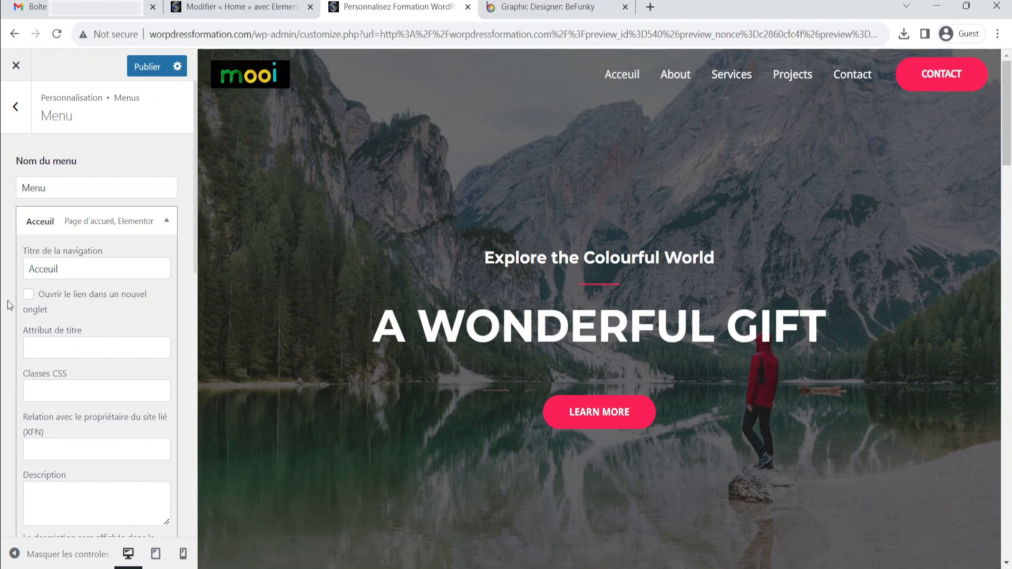
left_click(65, 259)
key("BackSpace")
key("BackSpace")
key("BackSpace")
key("BackSpace")
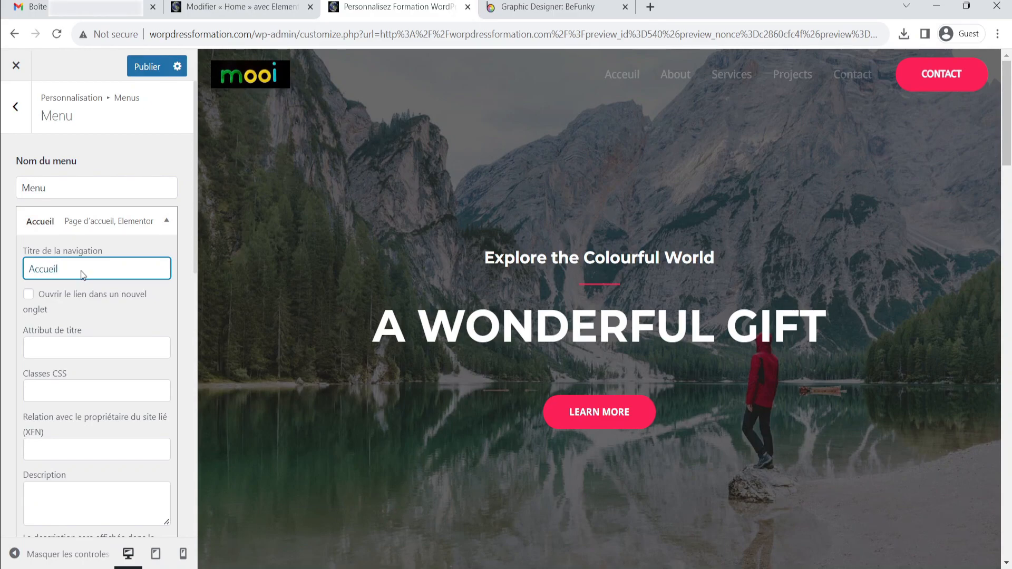
left_click(12, 293)
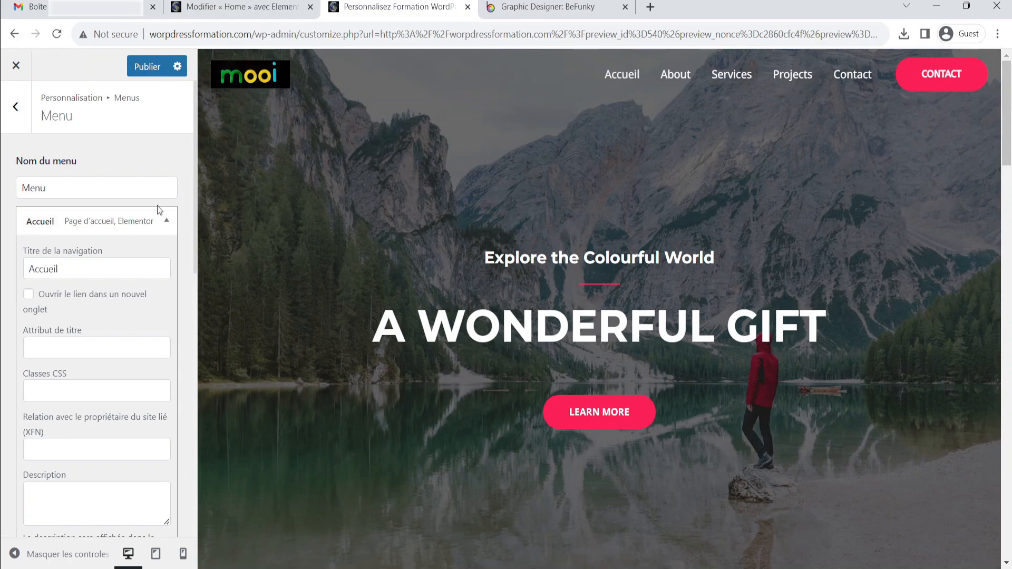
left_click(164, 223)
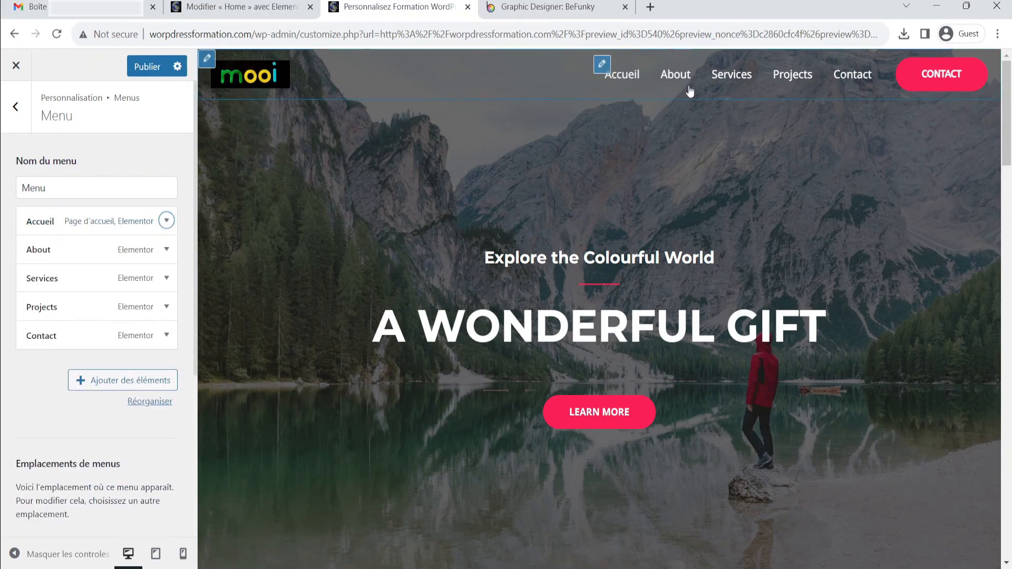
- Set the About menu item's navigation title to "A Propos" with a capital P and collapse its settings
left_click(166, 250)
left_click(87, 298)
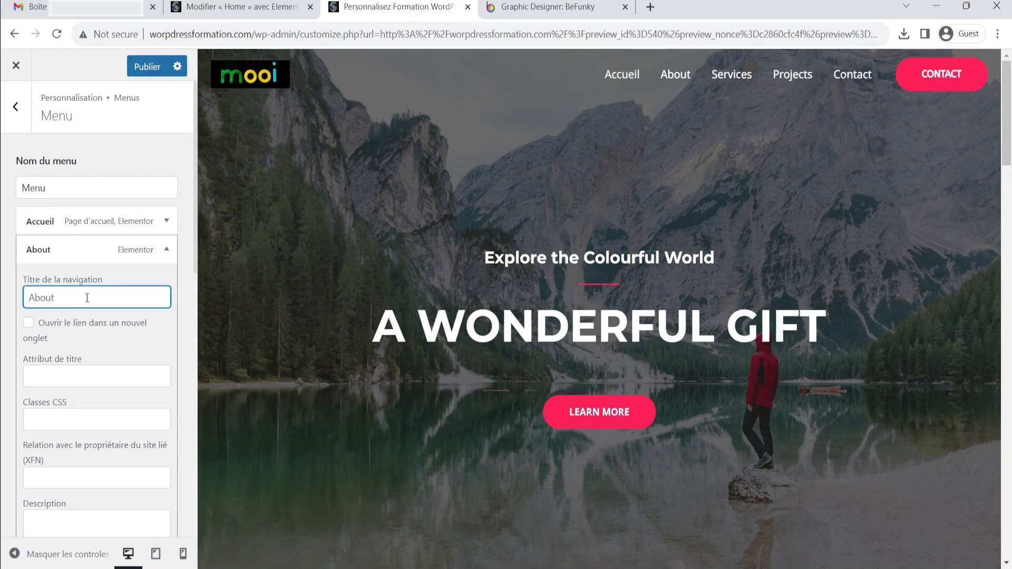
key("ctrl+a")
type("A propos")
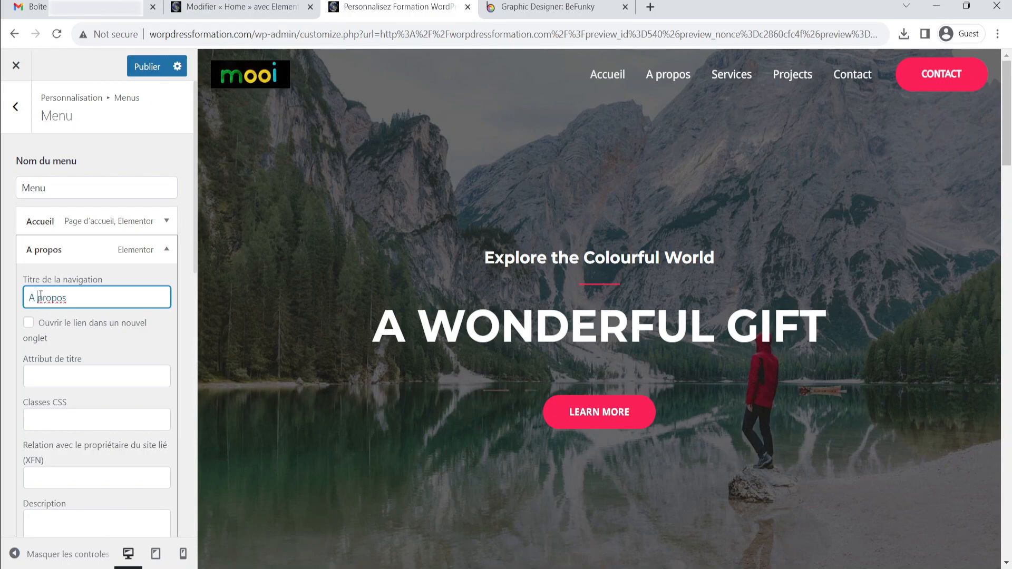
key("Delete")
type("P")
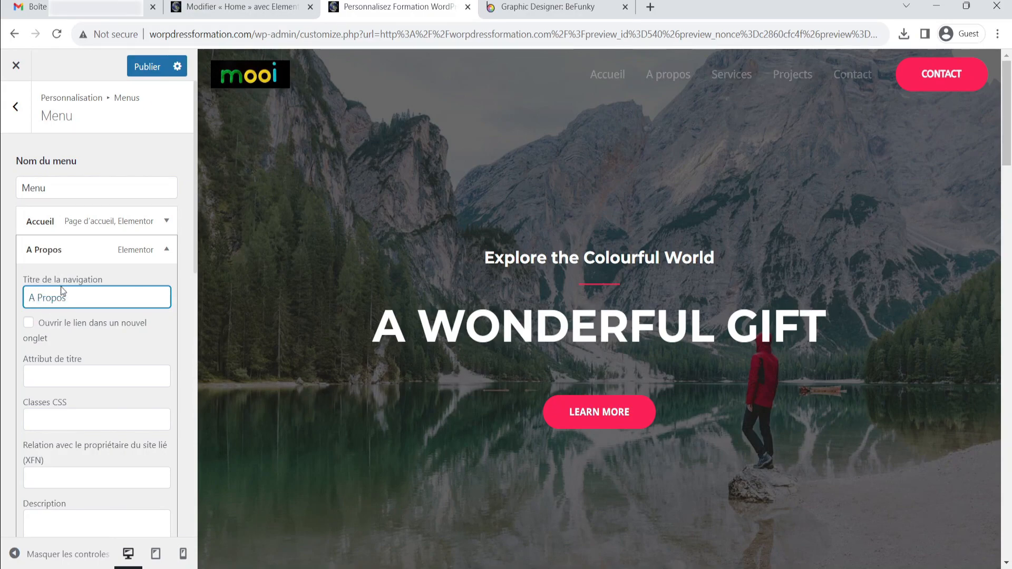
key("BackSpace")
type("p")
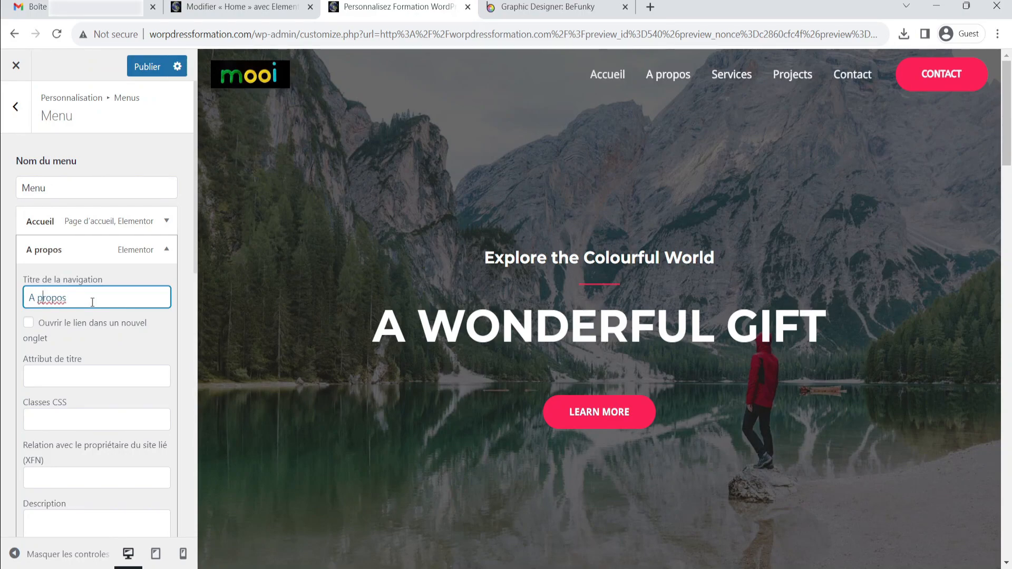
key("BackSpace")
type("P")
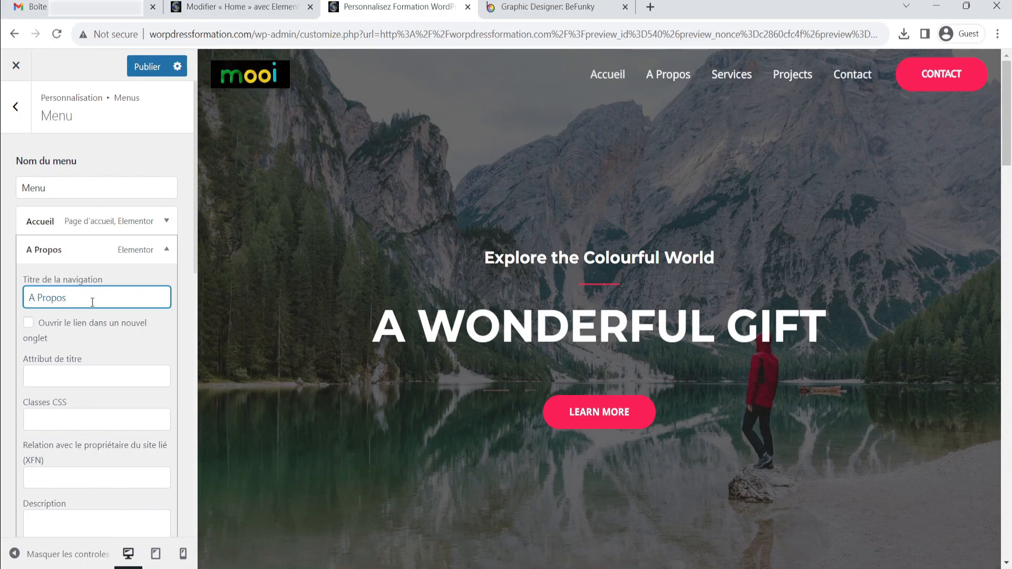
left_click(18, 334)
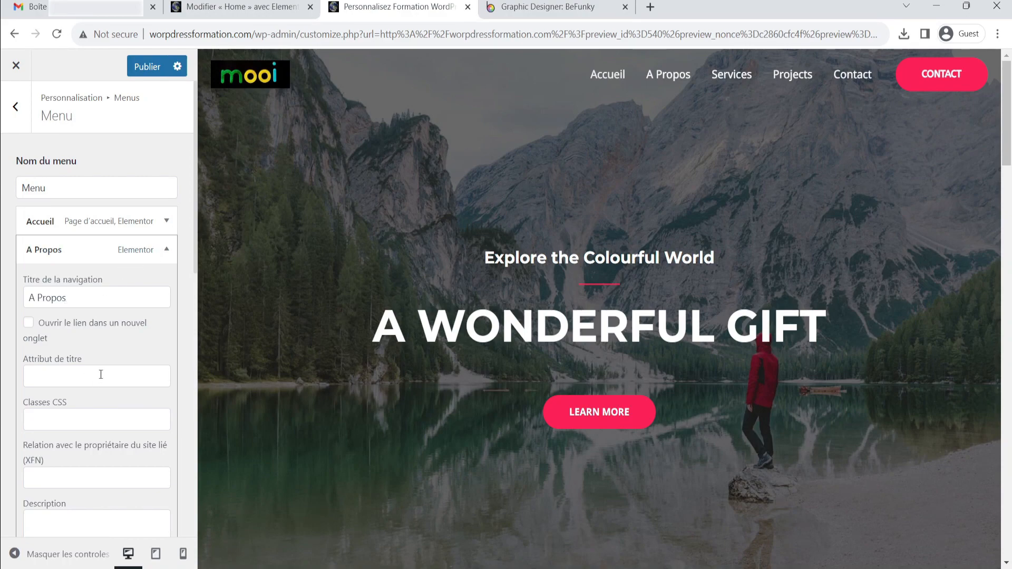
scroll(115, 340, "up", 2)
left_click(166, 249)
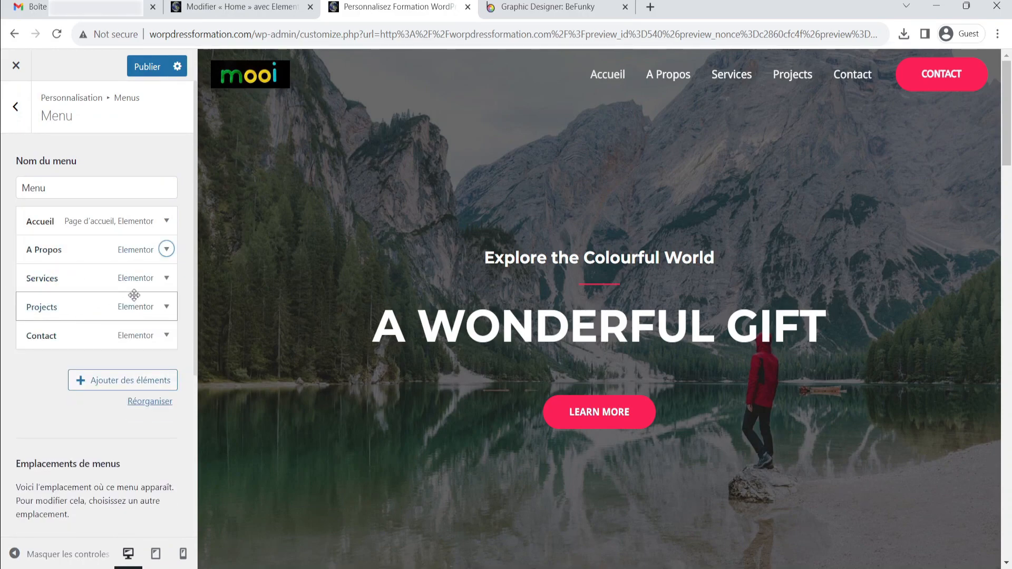
- Try the navigation title "Service" on the Services menu item, then restore it to "Services"
left_click(167, 279)
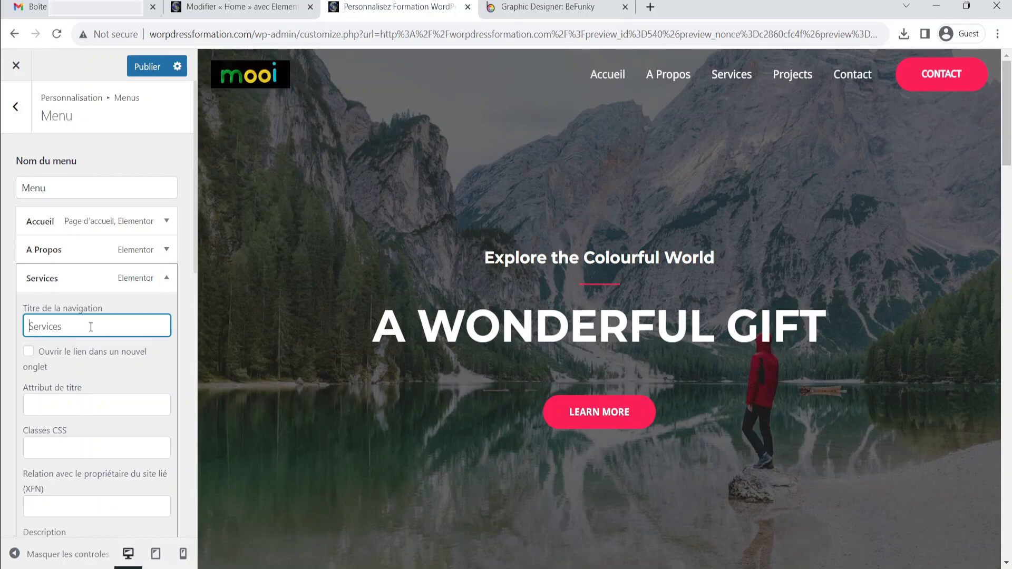
key("ctrl+a")
type("Service")
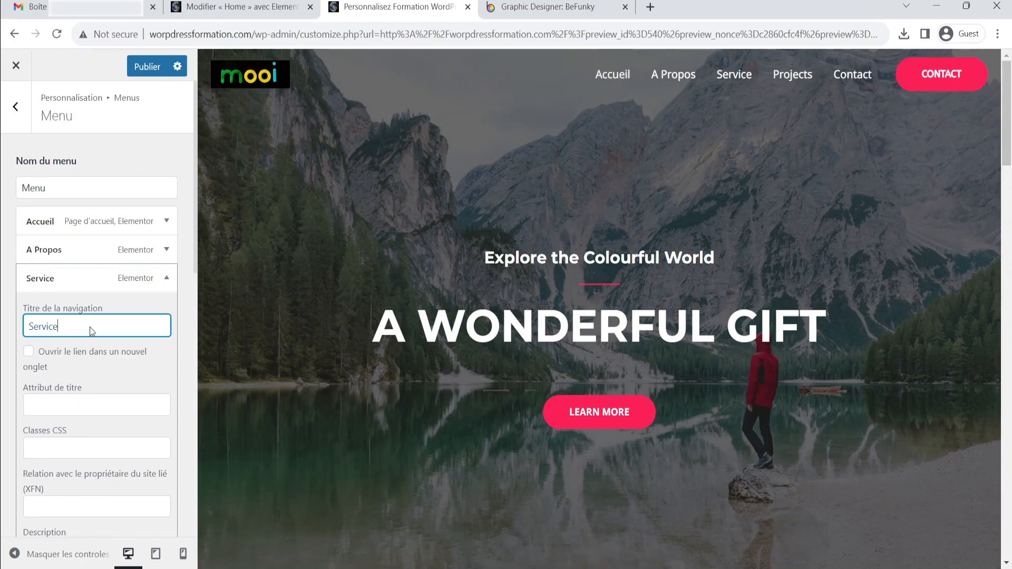
type("s")
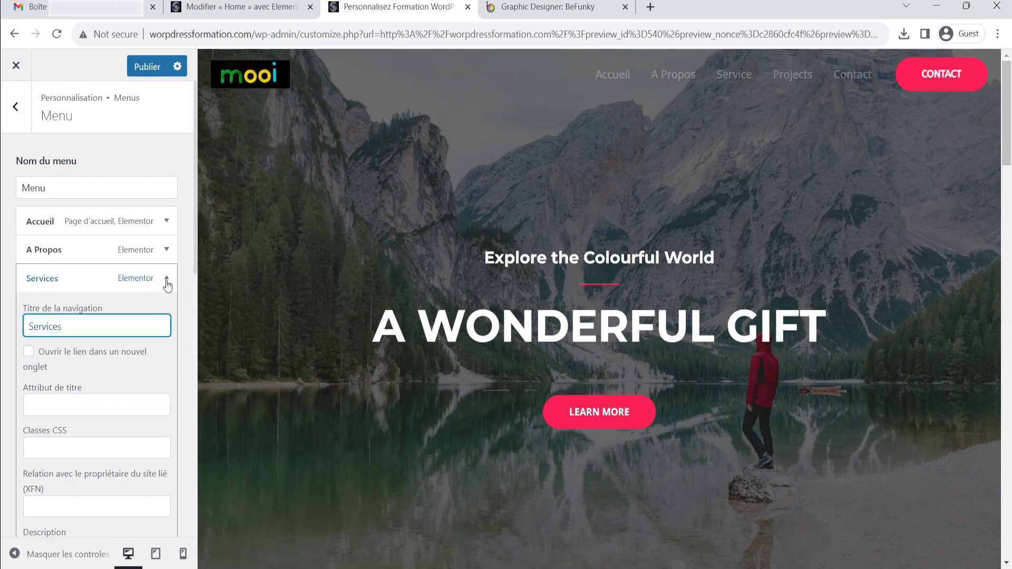
left_click(166, 279)
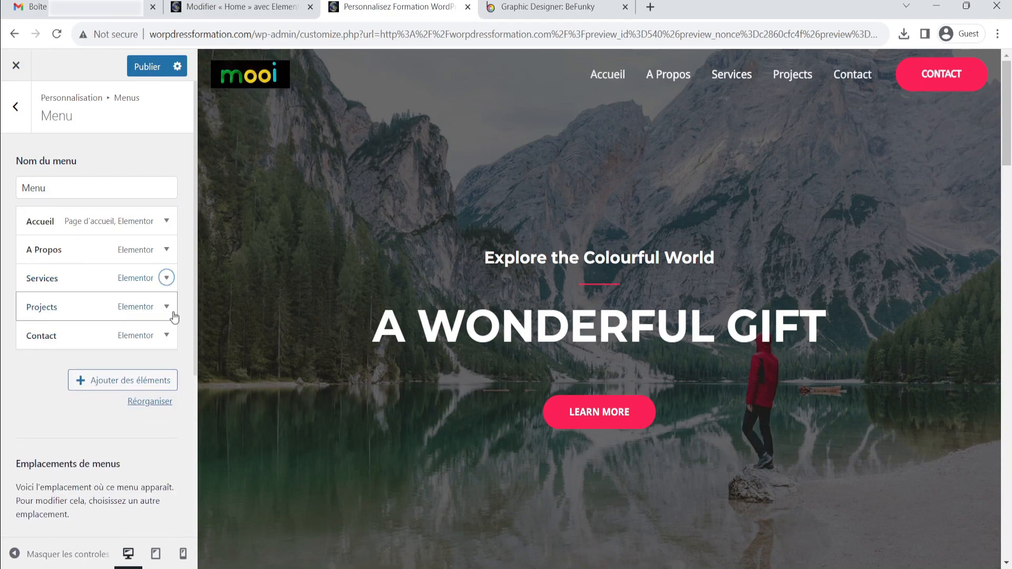
- Examine the navigation title settings of the Projects and Contact menu items, collapsing each one
left_click(167, 308)
left_click(98, 356)
left_click(166, 306)
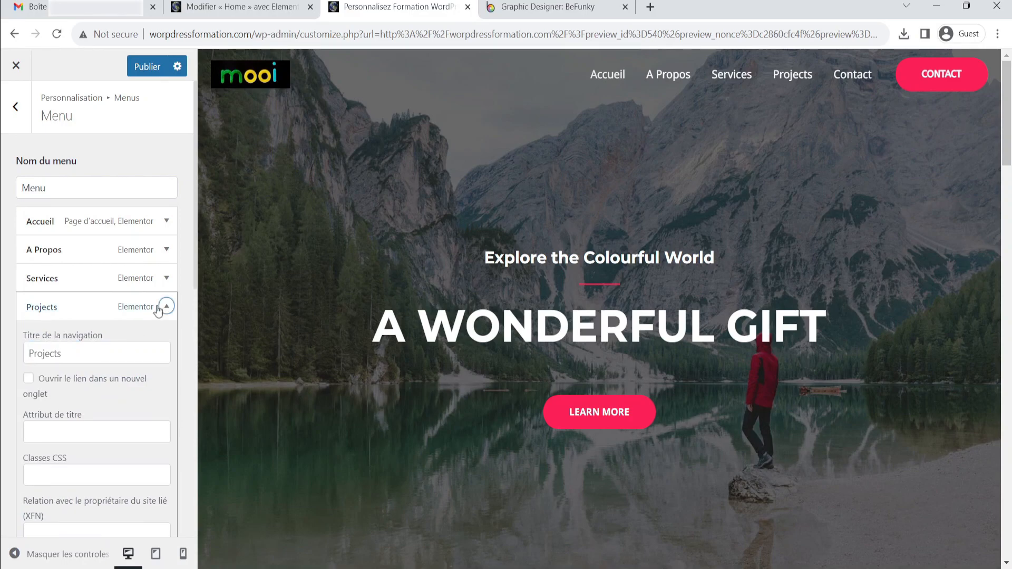
left_click(168, 338)
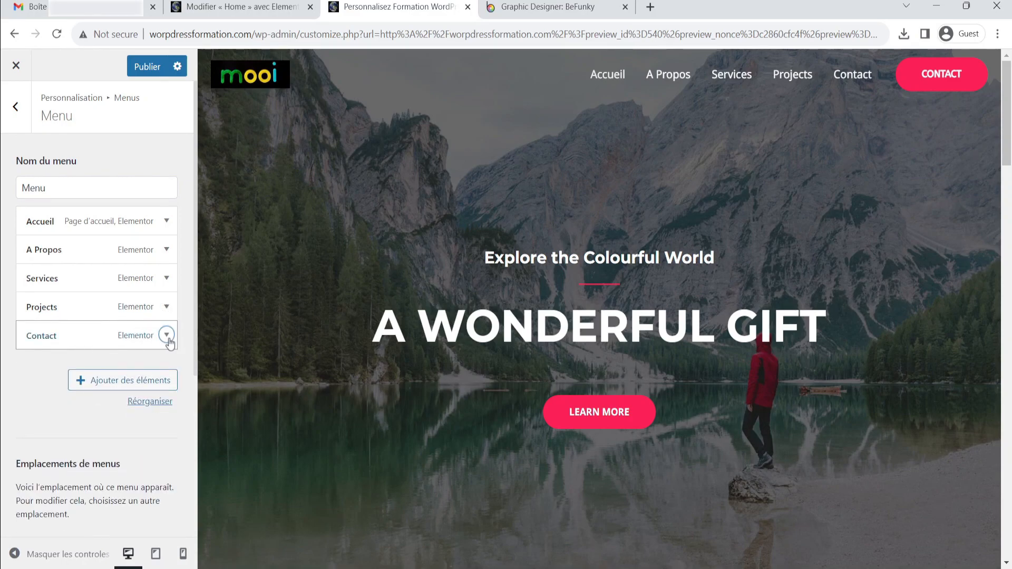
left_click(168, 337)
left_click(43, 390)
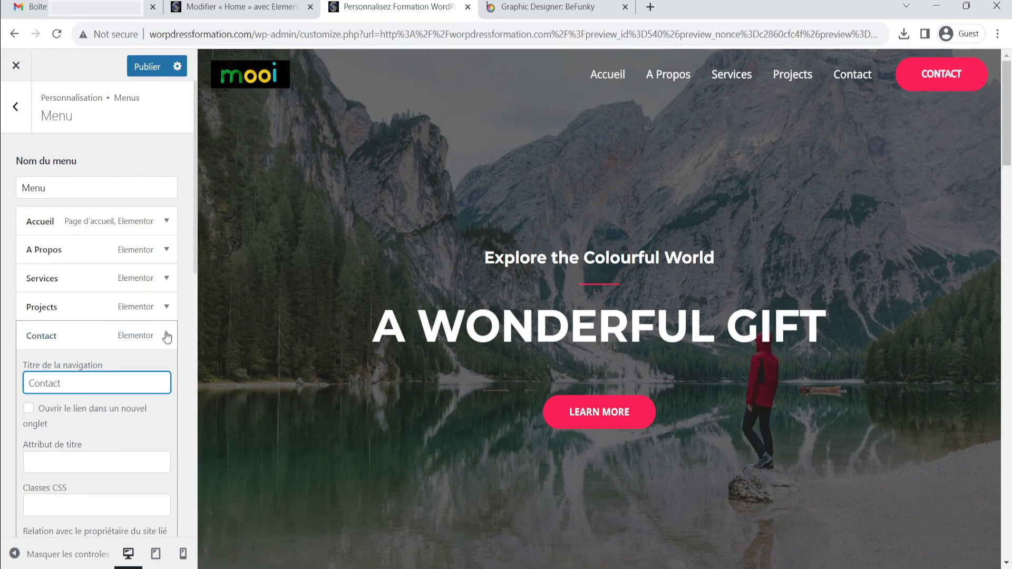
left_click(167, 337)
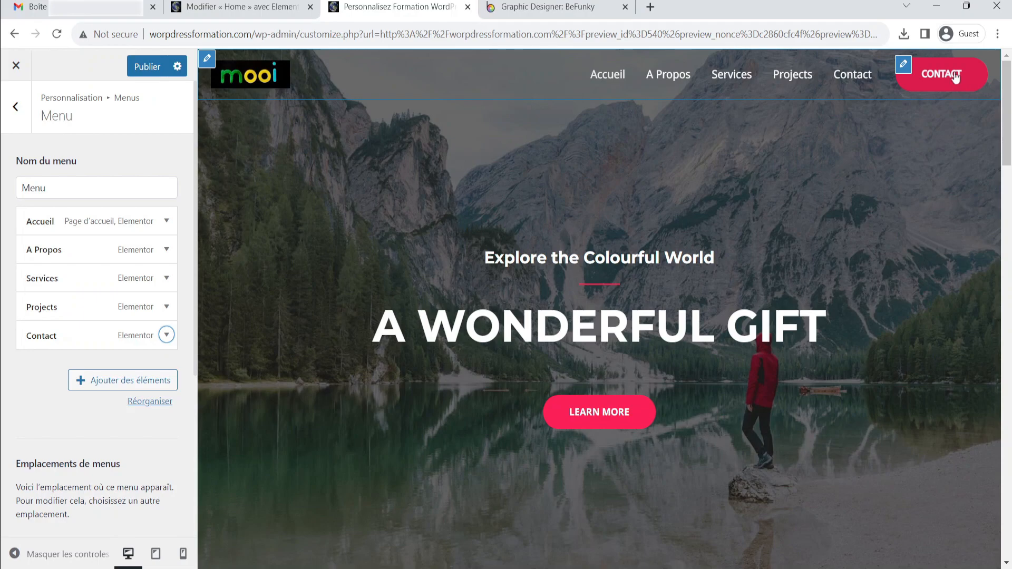
- Check the menu's location options and publish the renamed menu items
scroll(93, 403, "down", 5)
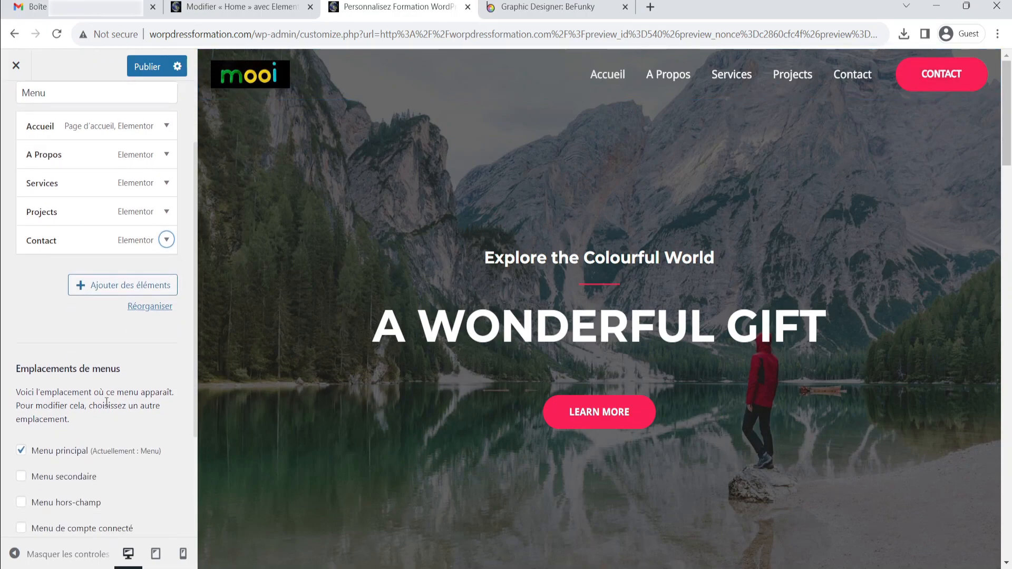
scroll(118, 407, "up", 5)
left_click(147, 66)
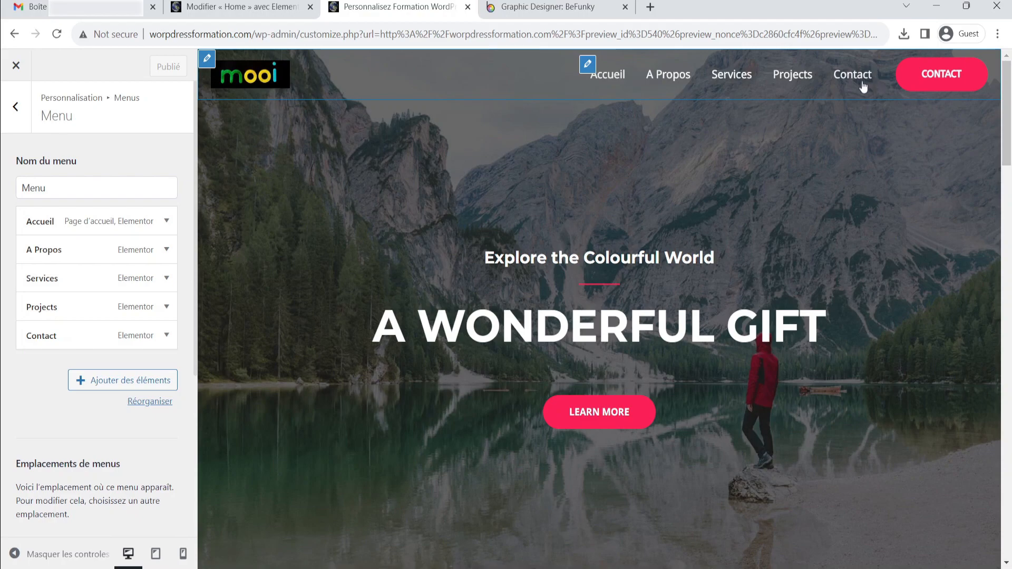
- Leave the menu editor for the header settings and examine the general options of the main menu element
left_click(15, 108)
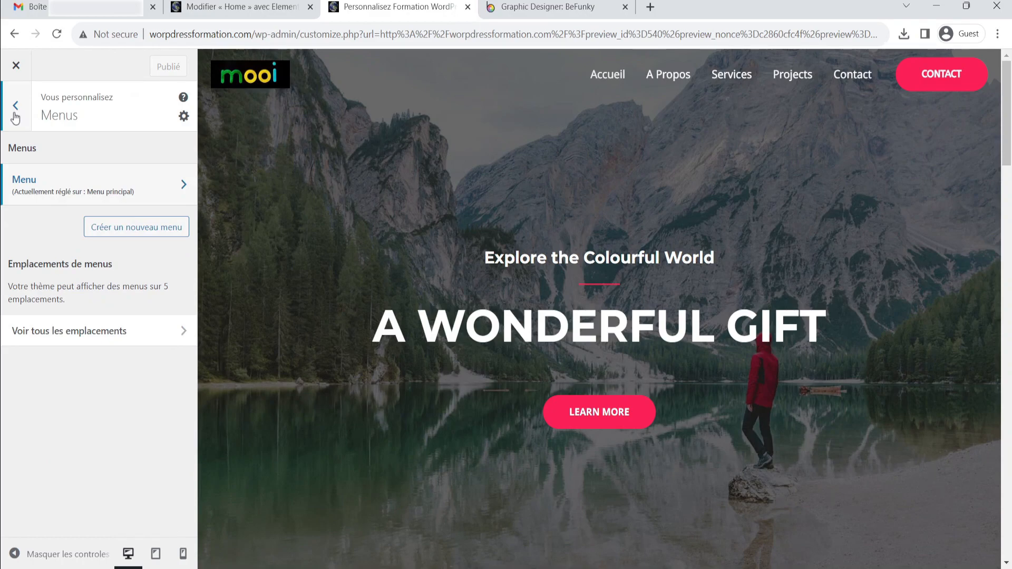
left_click(15, 108)
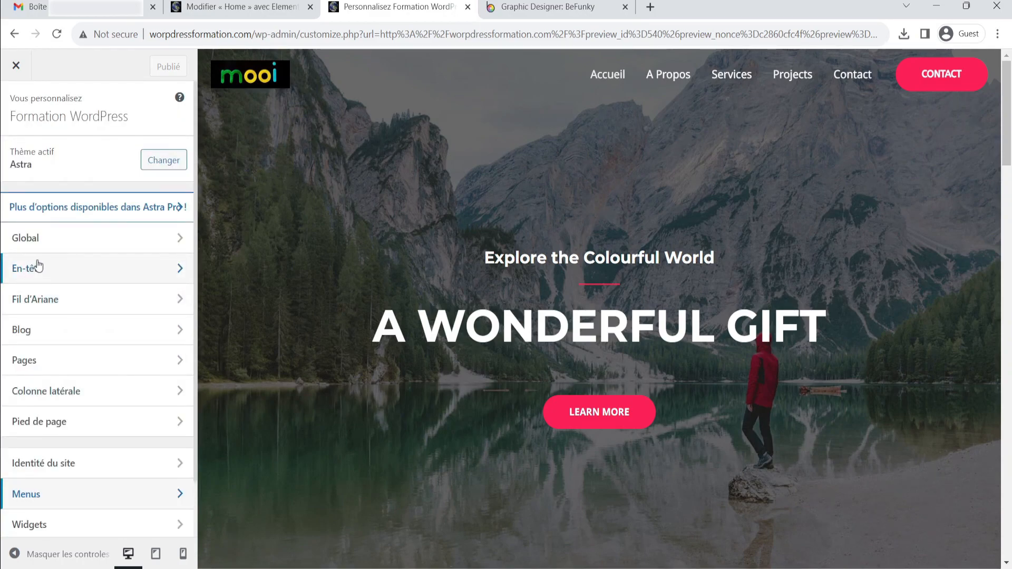
left_click(34, 269)
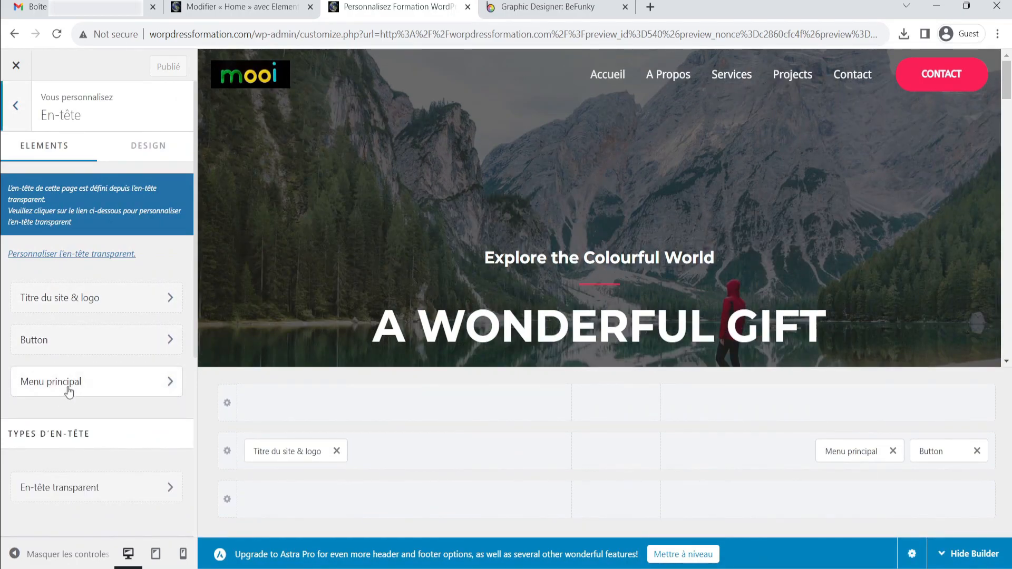
left_click(69, 384)
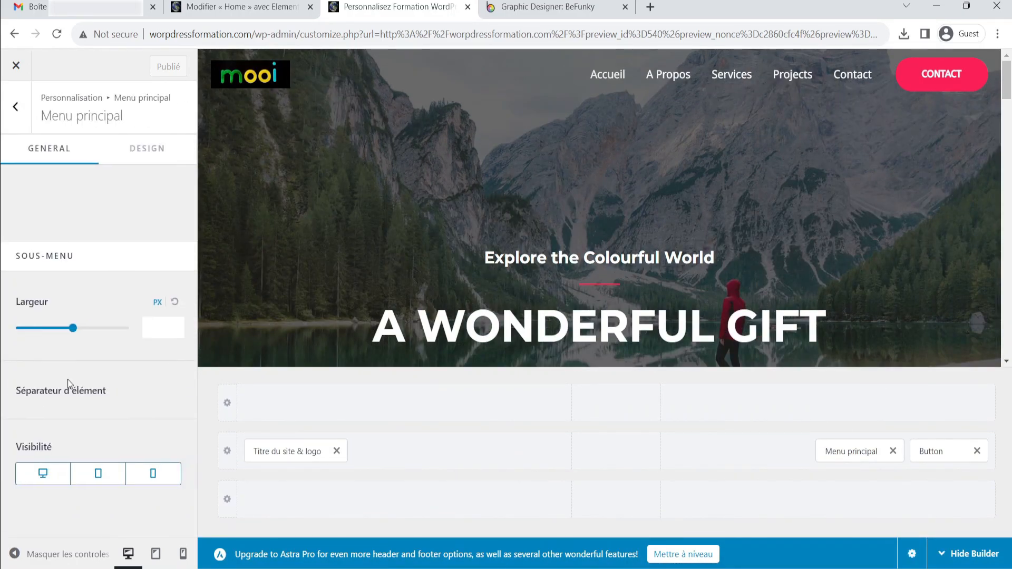
left_click(15, 106)
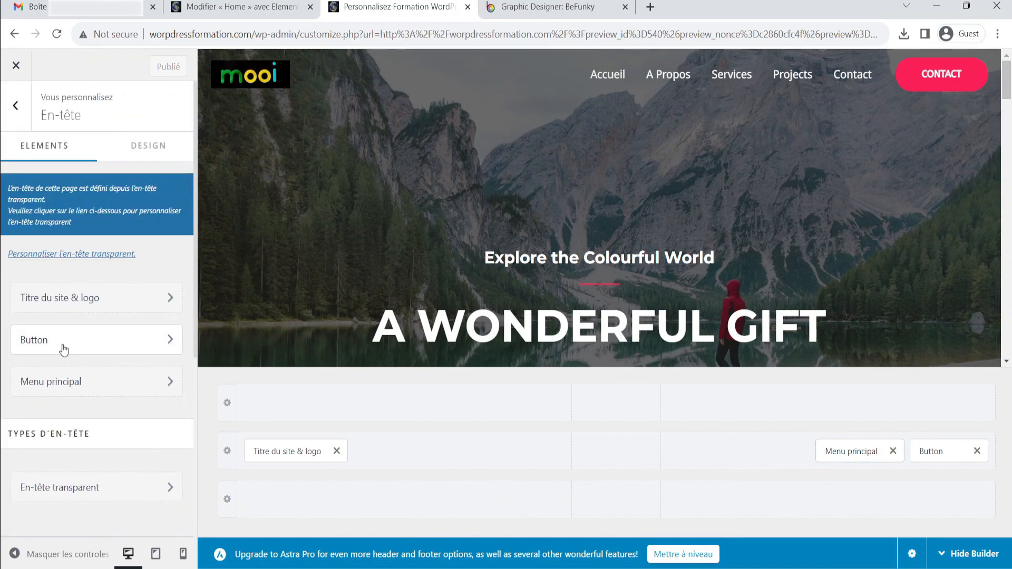
- Change the header button's text to "Equipe", check its link address and publish the change
left_click(63, 345)
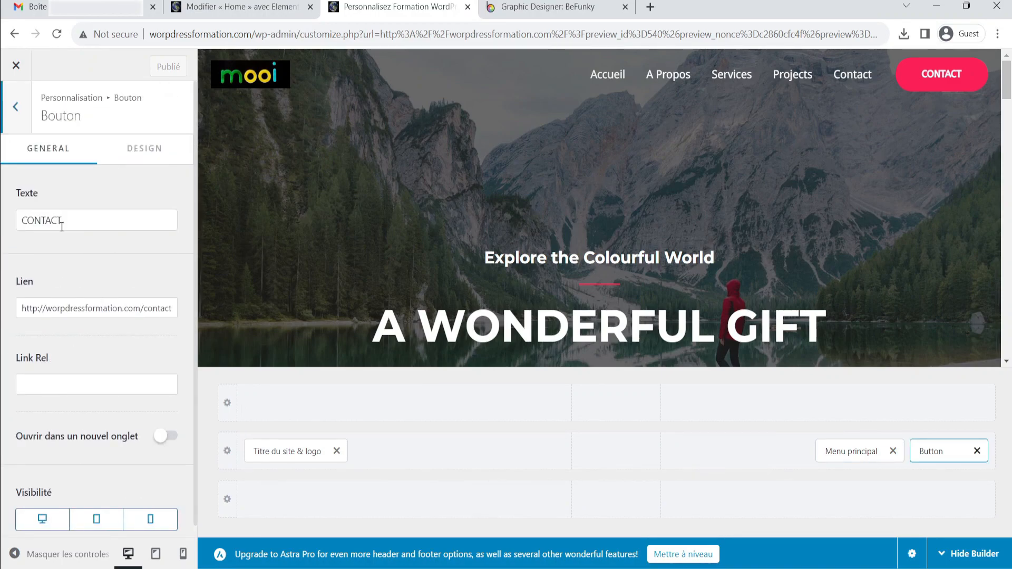
left_click(82, 227)
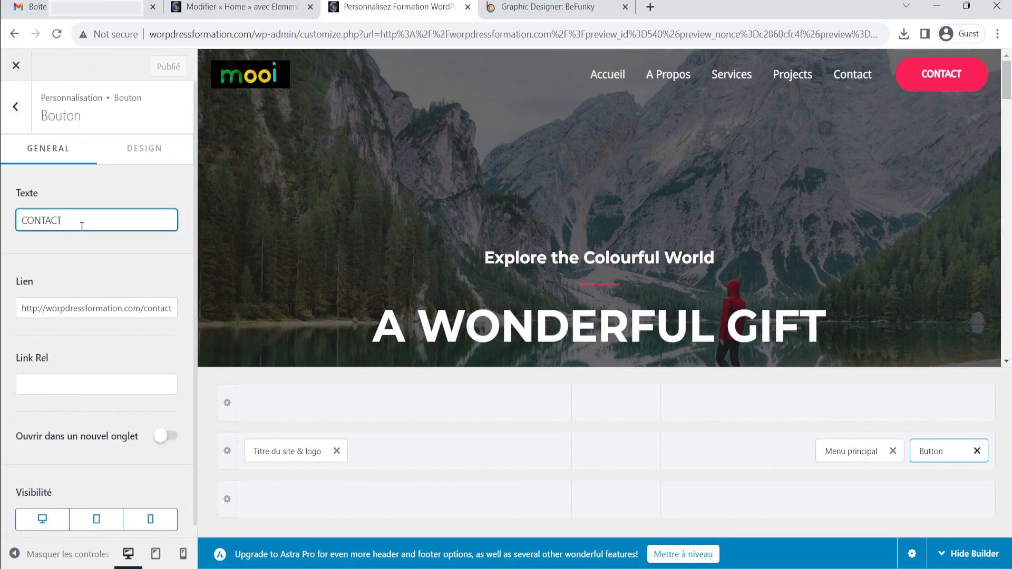
key("BackSpace")
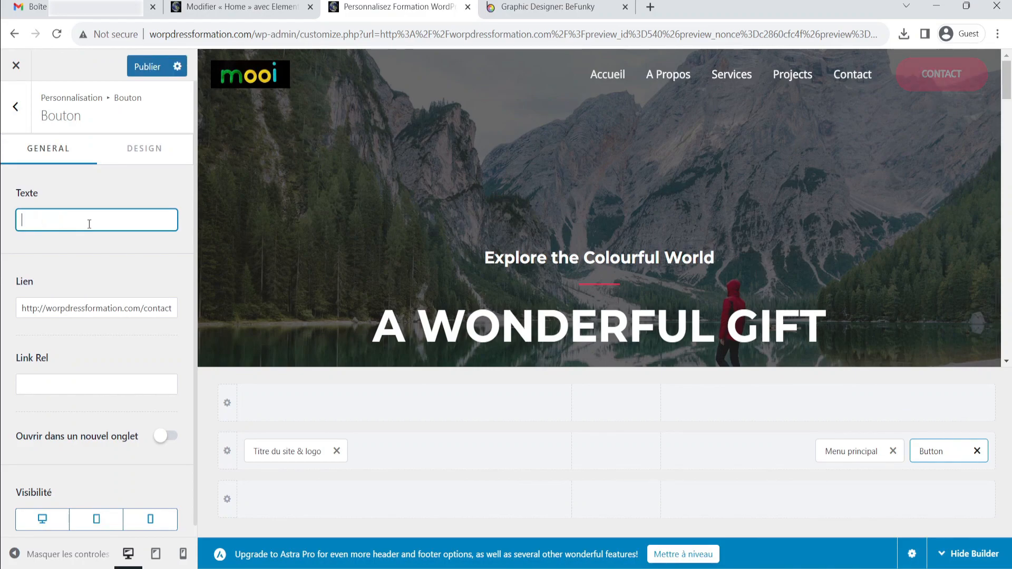
type("Equipe")
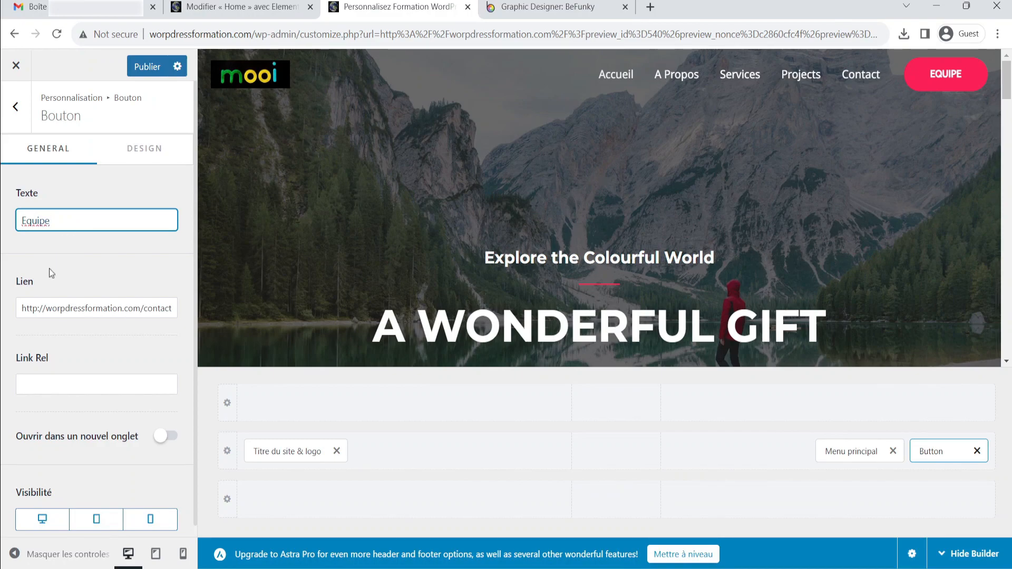
left_click(46, 254)
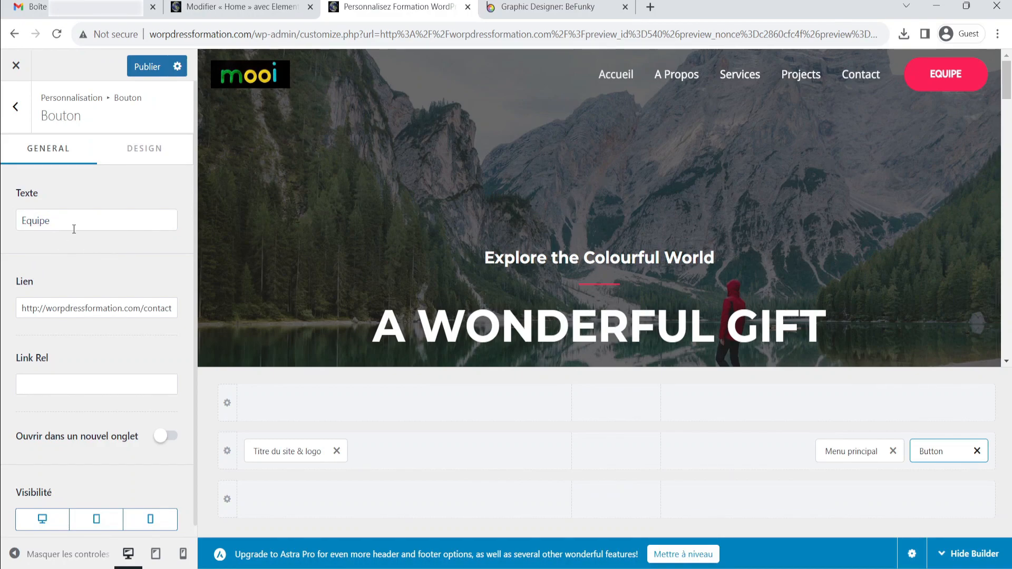
left_click(144, 308)
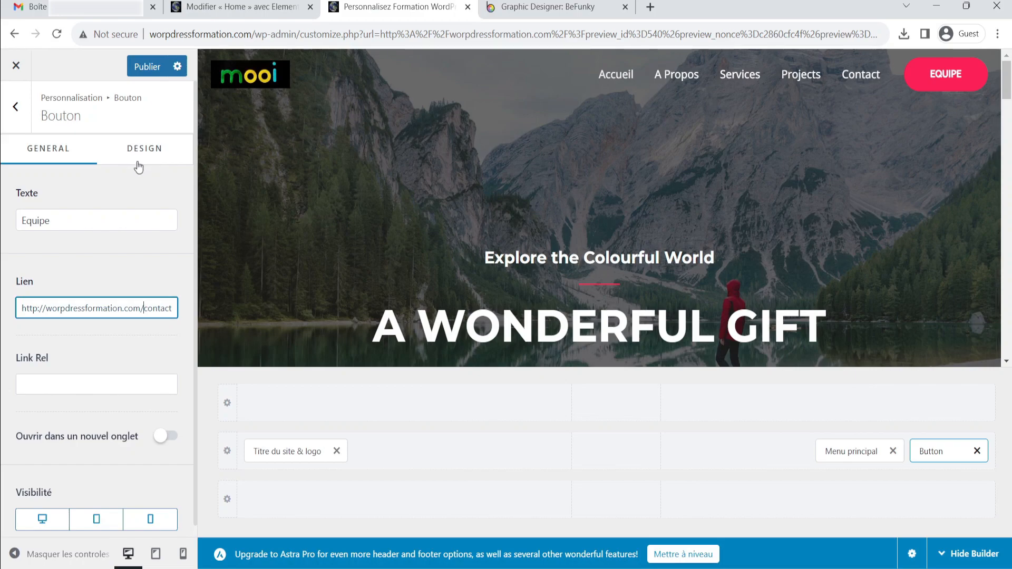
left_click(138, 67)
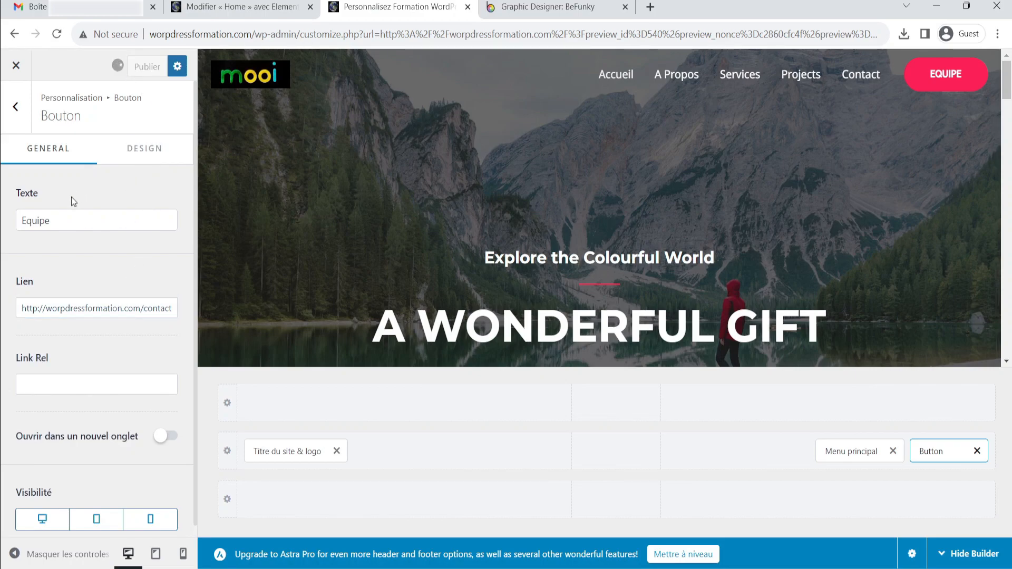
- Go to the main menu element's design settings and set the menu font family to Abel
left_click(16, 107)
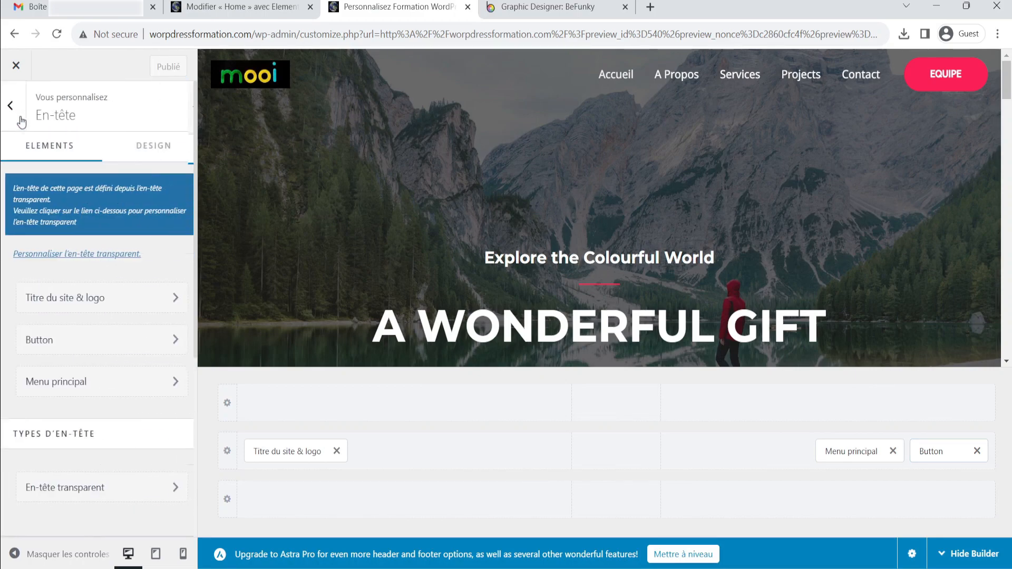
left_click(74, 382)
left_click(147, 156)
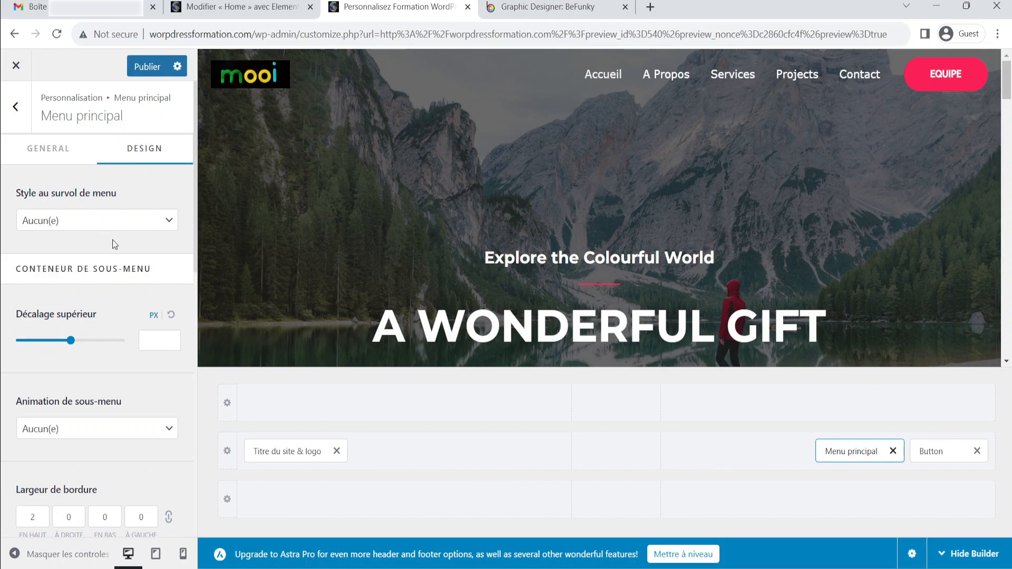
scroll(109, 238, "down", 9)
scroll(118, 252, "down", 3)
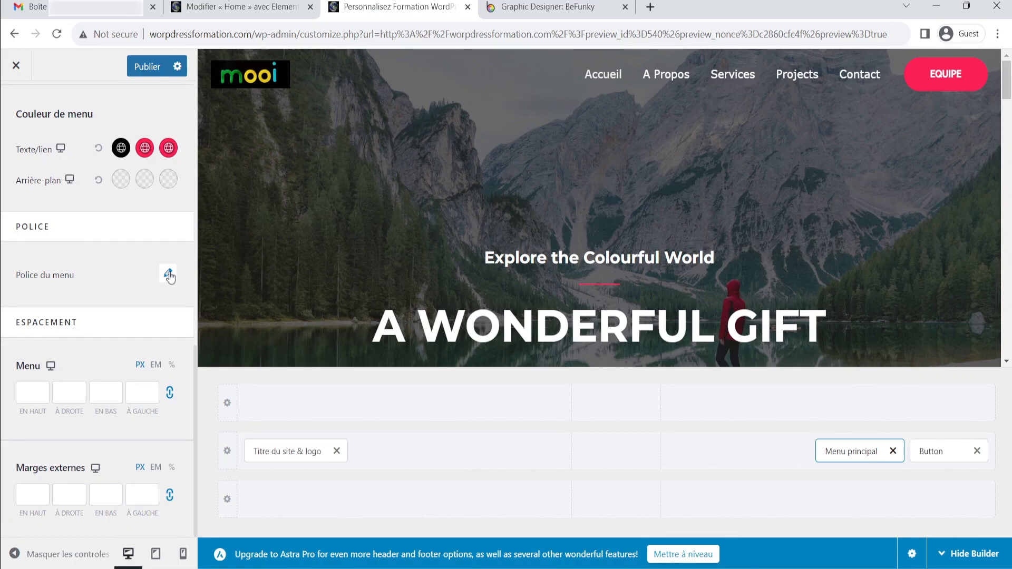
left_click(169, 275)
scroll(136, 300, "down", 1)
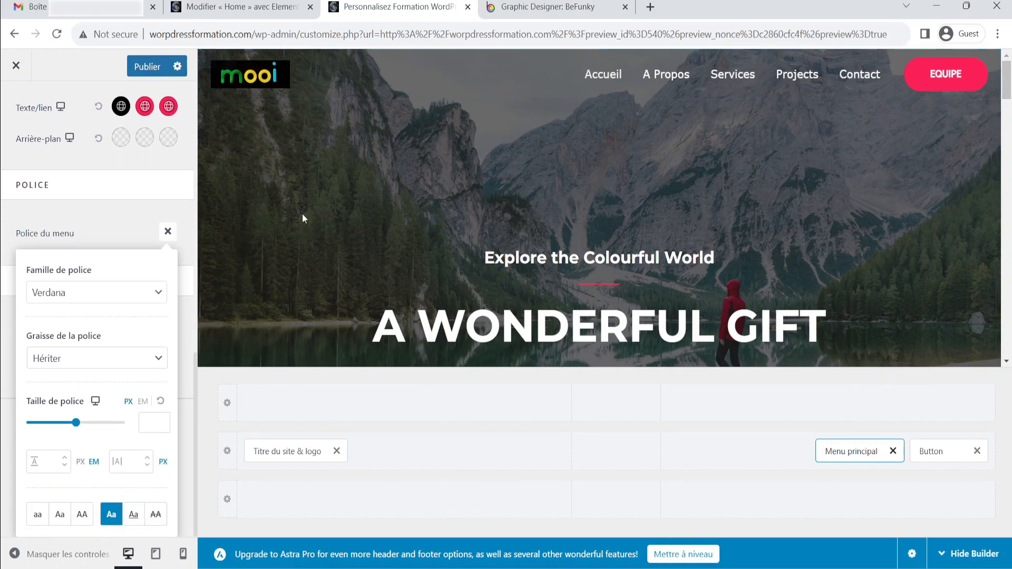
left_click(159, 294)
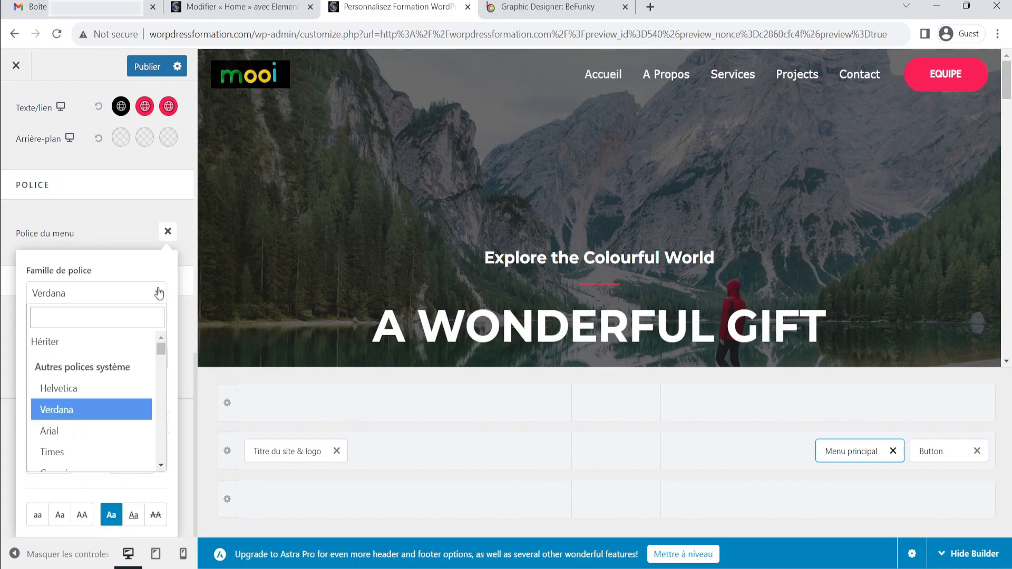
scroll(89, 409, "down", 4)
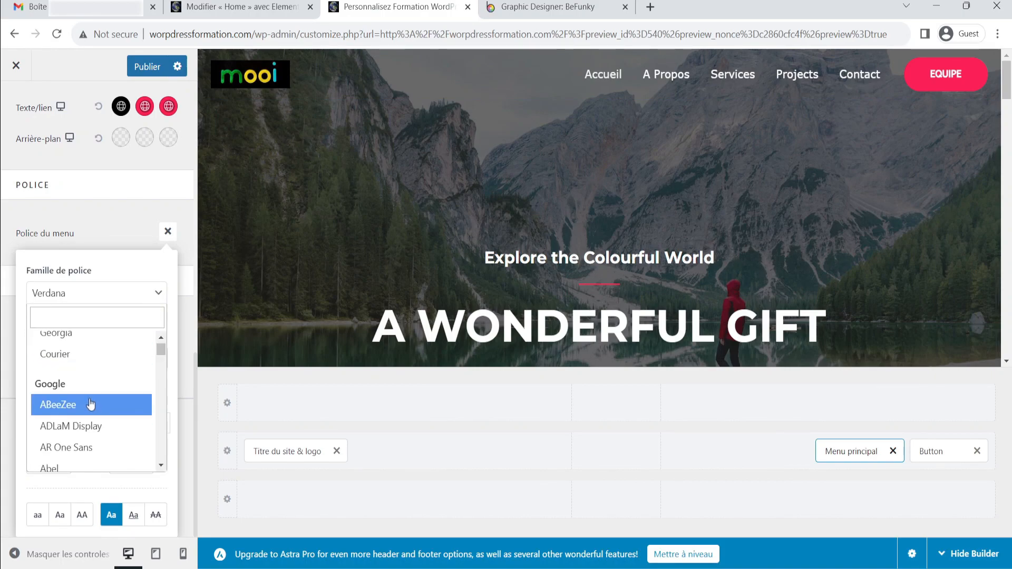
left_click(88, 400)
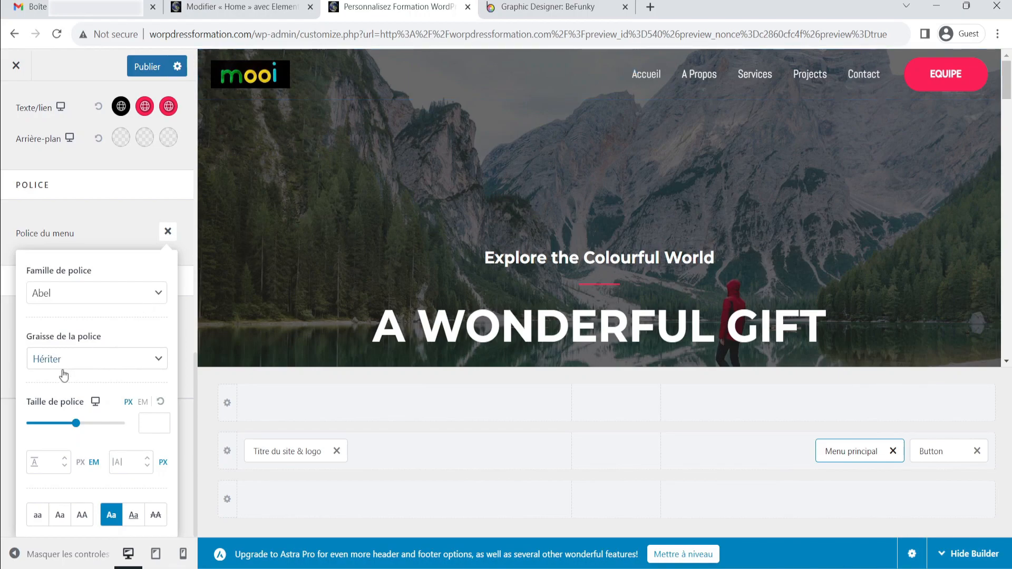
- Examine the menu font's weight options, keeping Hériter
left_click(77, 361)
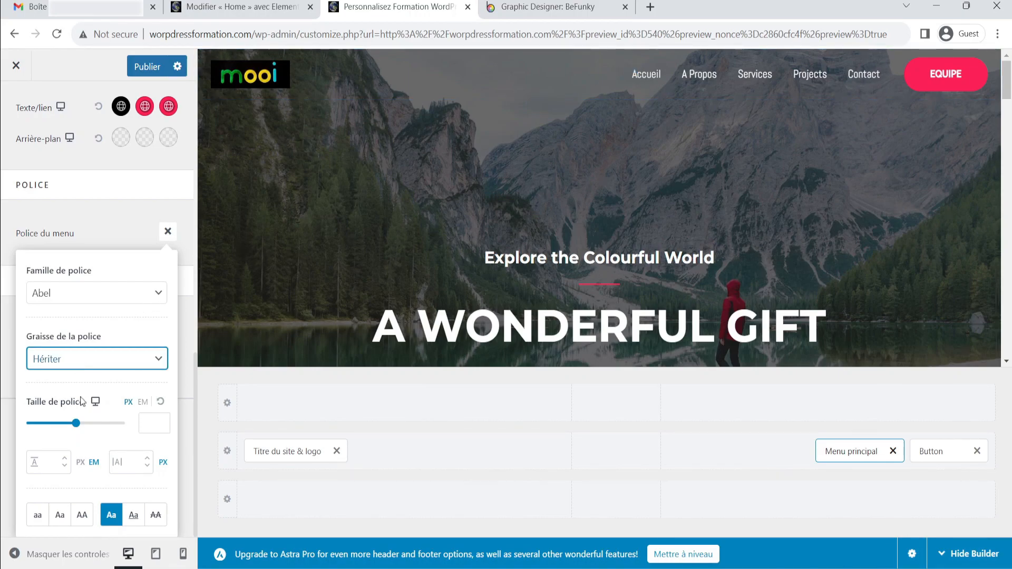
key("Down")
key("Up")
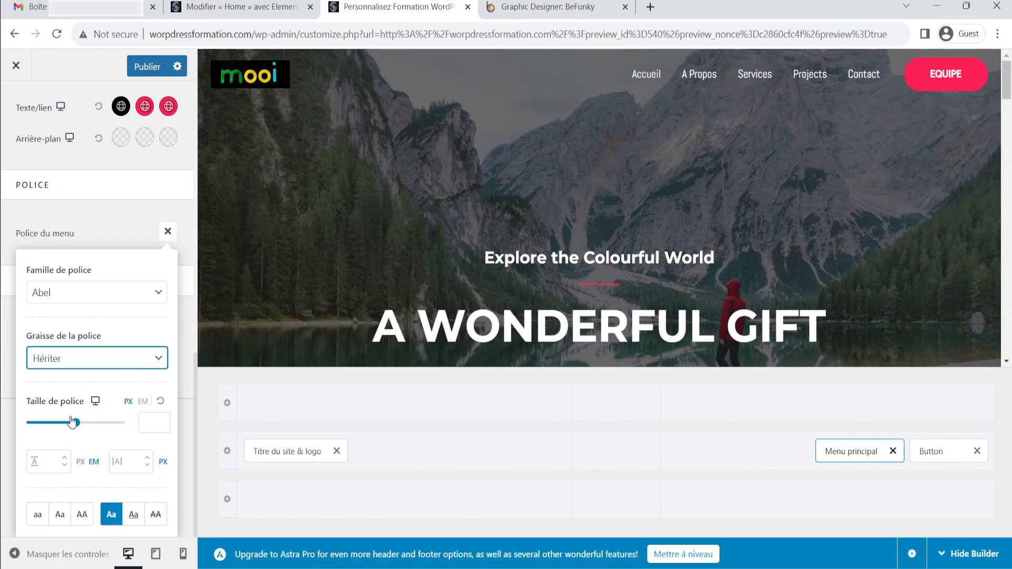
- Set the menu font size to 20 px and close the font settings
left_click_drag(76, 426, 42, 423)
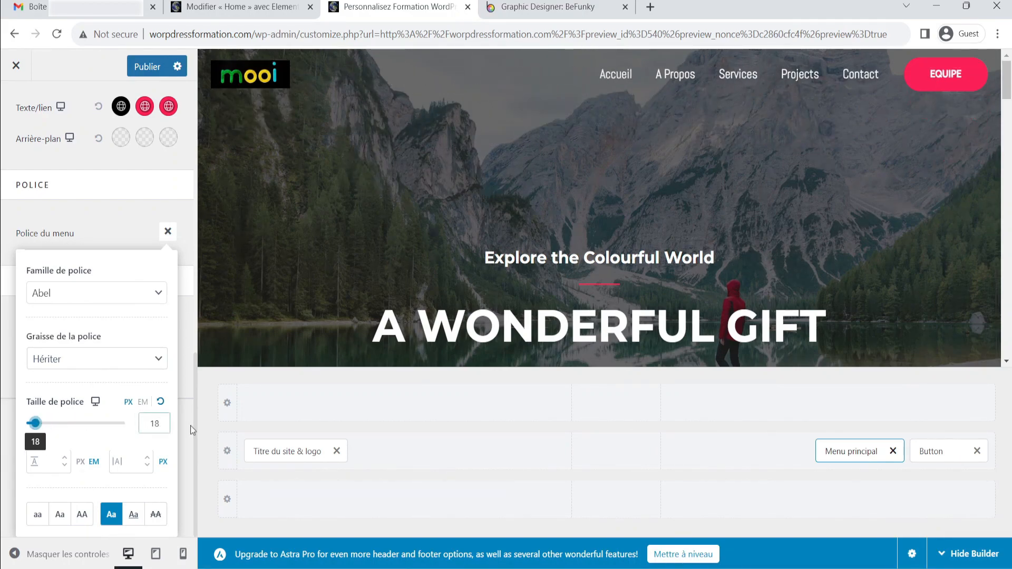
left_click_drag(35, 428, 41, 427)
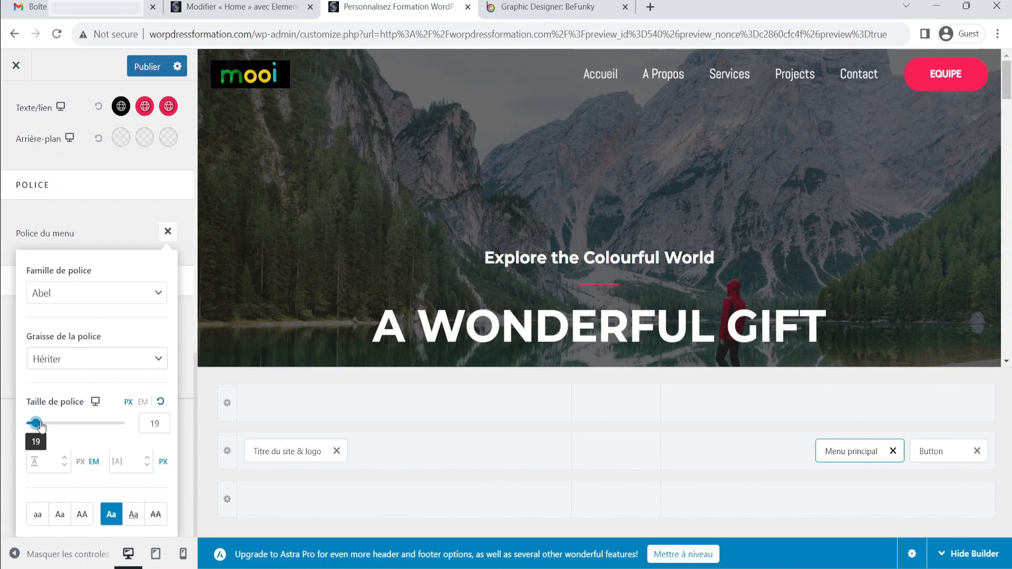
left_click(158, 423)
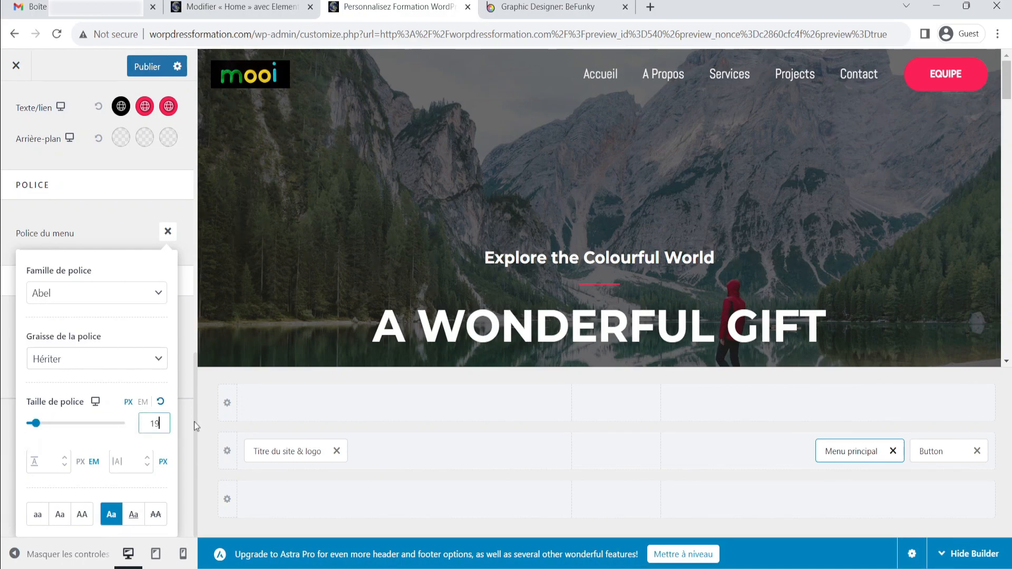
key("BackSpace")
key("BackSpace")
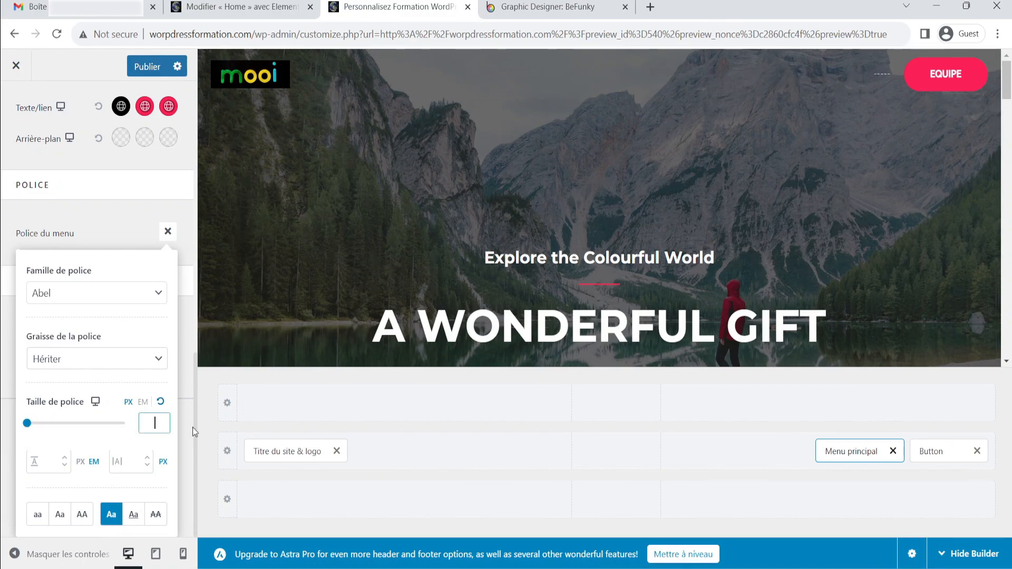
type("25")
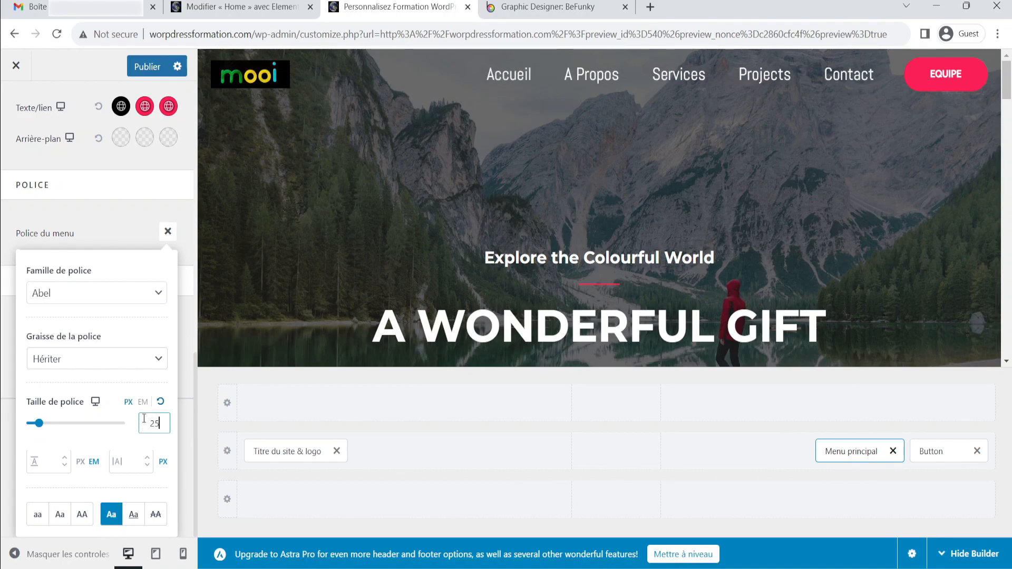
key("BackSpace")
type("0")
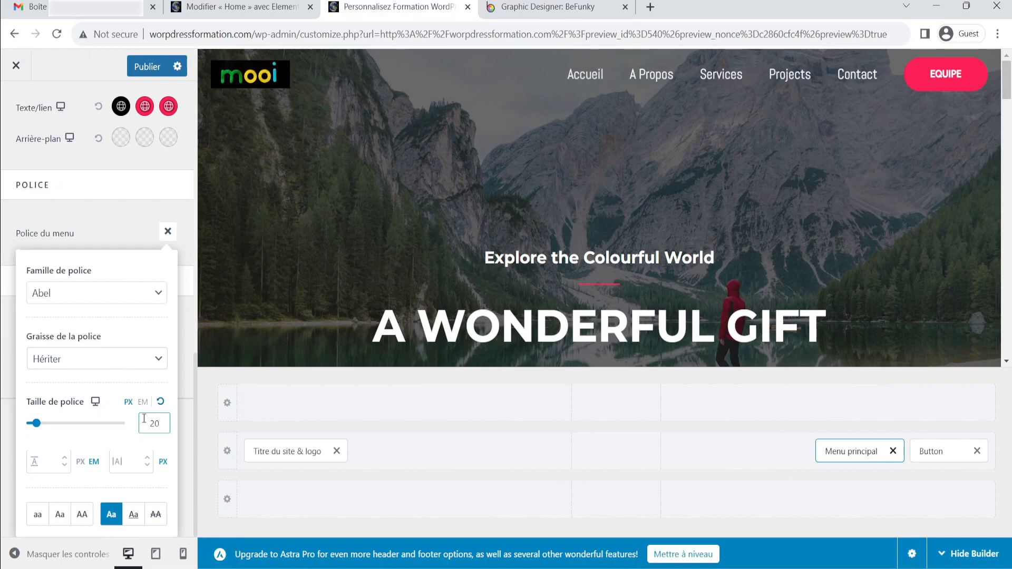
left_click(52, 439)
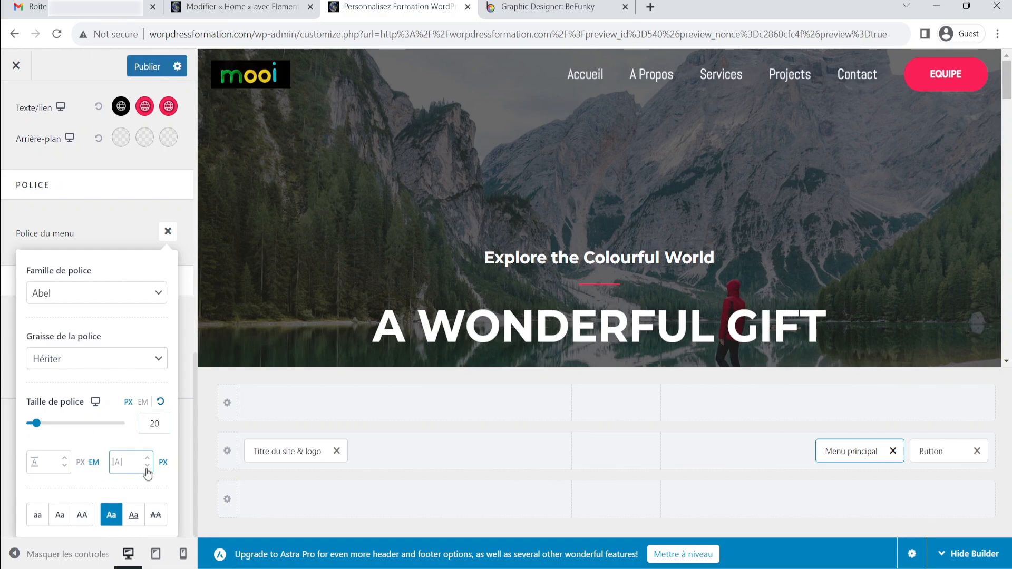
left_click(166, 233)
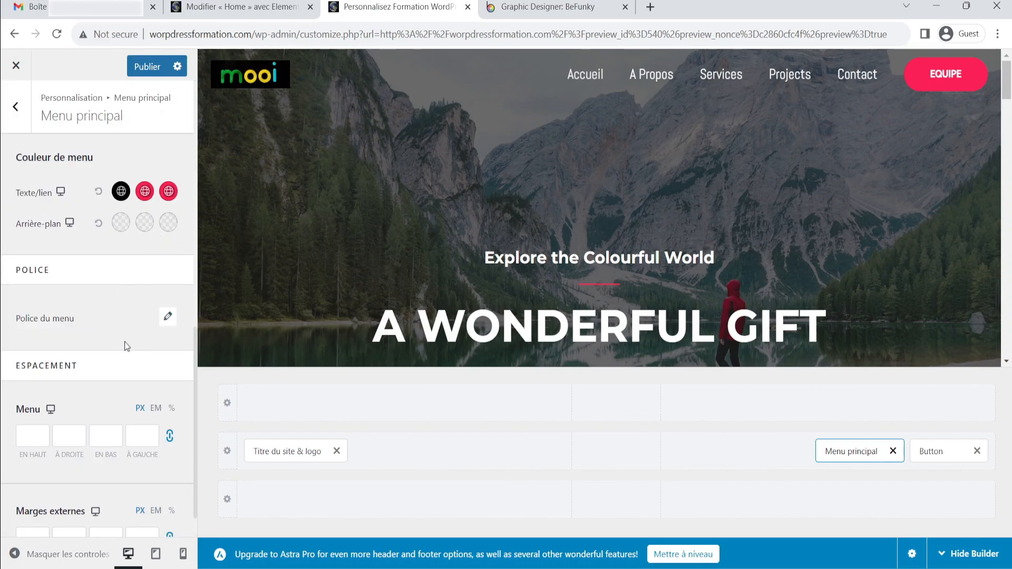
- Try linked menu spacing of 15 px and 50 px on all four sides, then clear the values
scroll(134, 374, "down", 1)
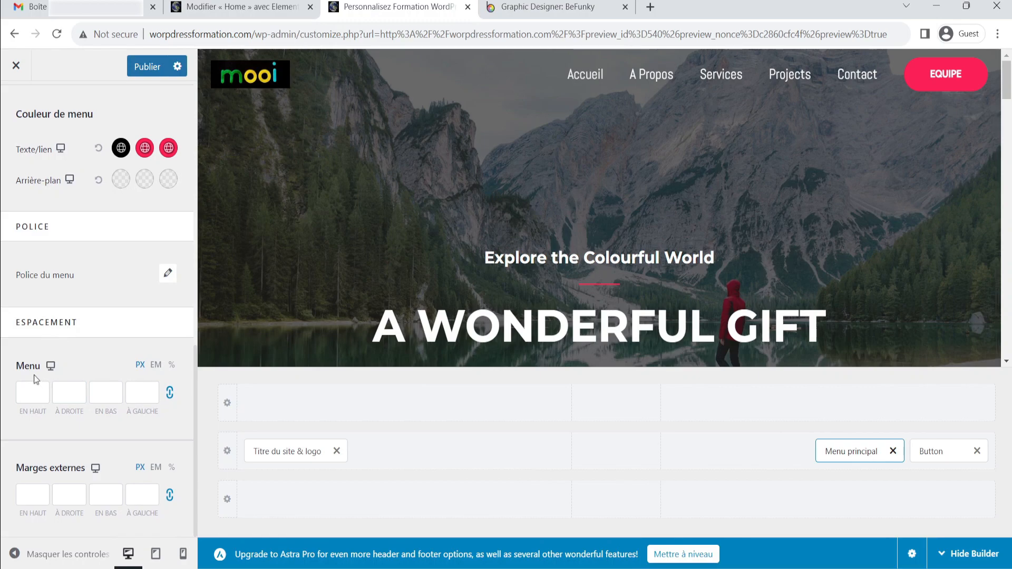
left_click(30, 395)
left_click(54, 399)
left_click(39, 392)
type("15")
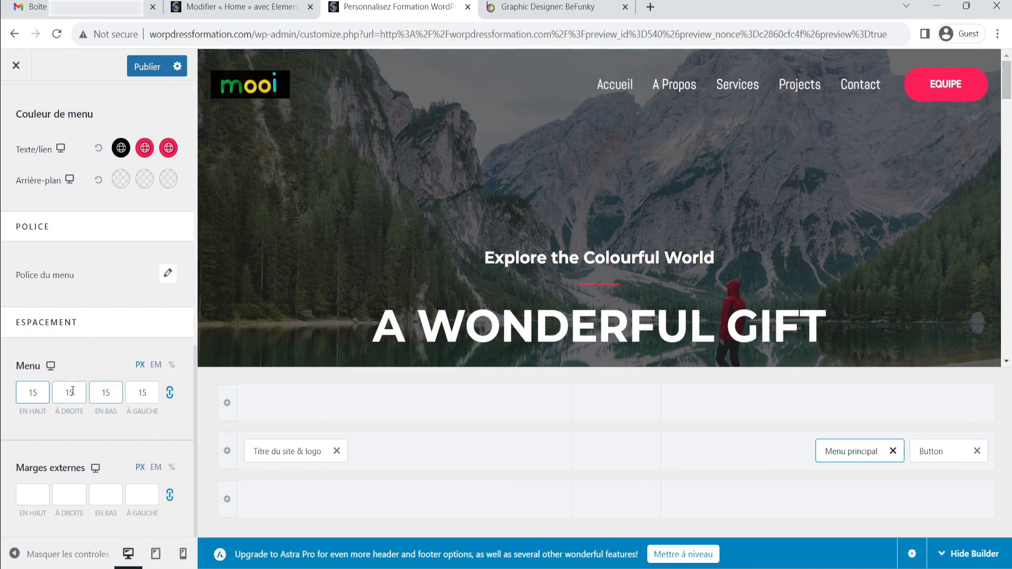
key("BackSpace")
key("BackSpace")
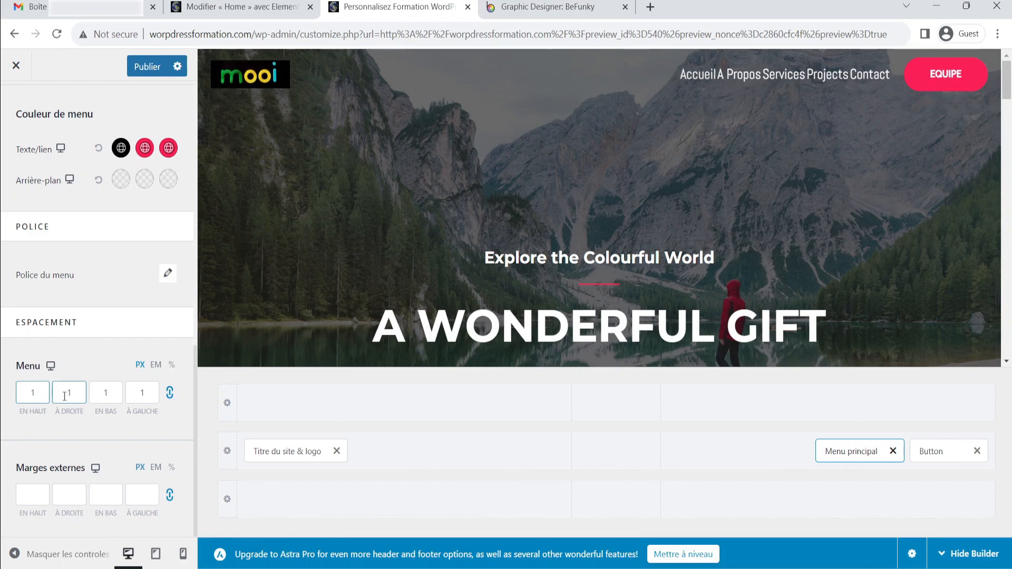
type("50")
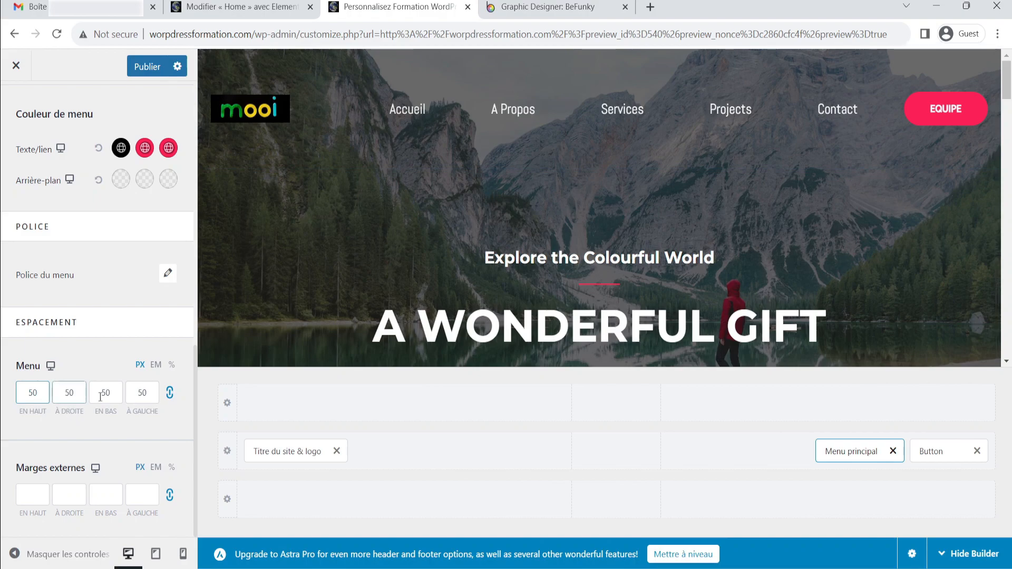
key("BackSpace")
key("BackSpace")
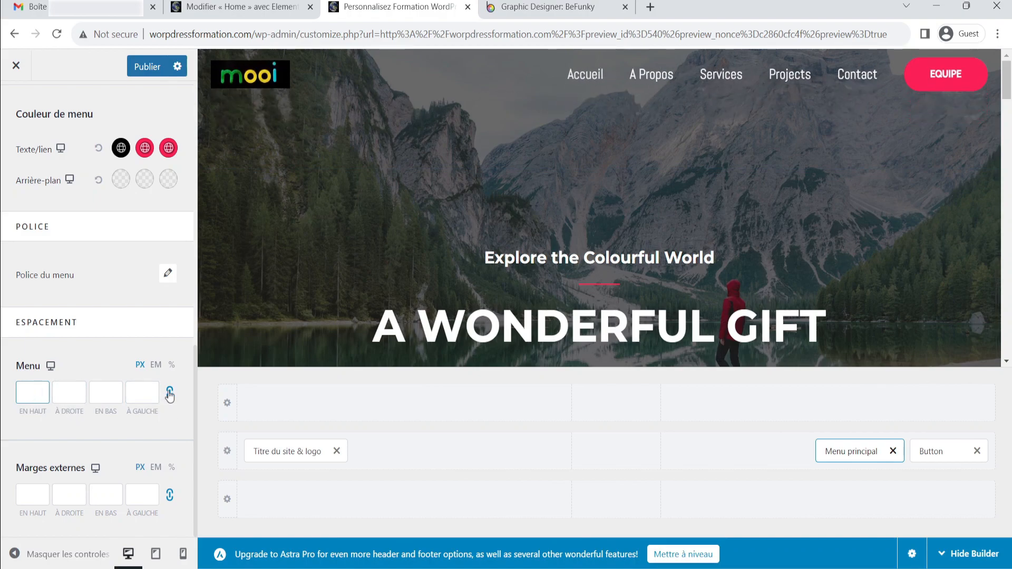
- Try a menu spacing of 50 px on the top side only, then clear it
left_click(40, 396)
type("50")
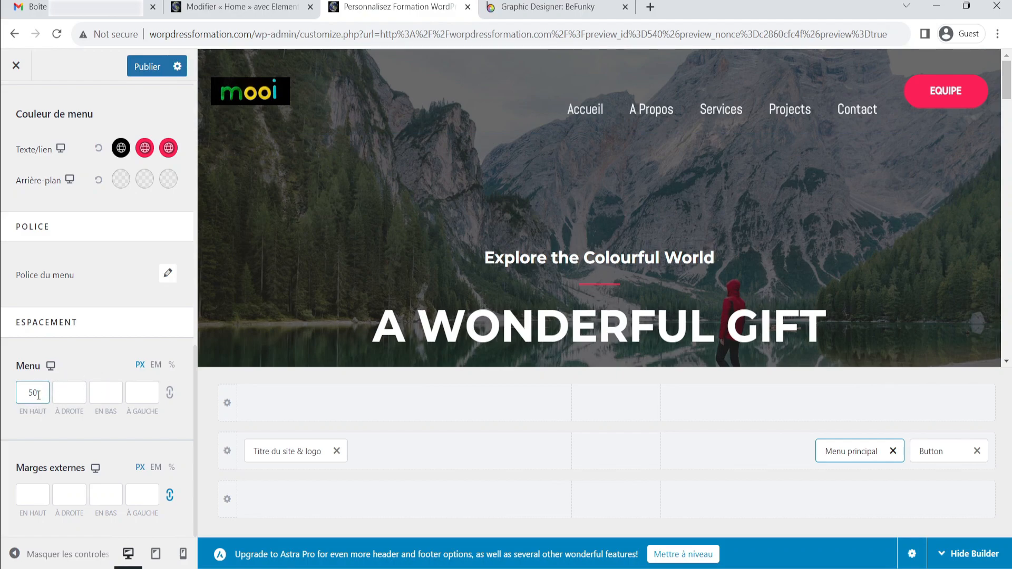
key("BackSpace")
key("BackSpace")
left_click(74, 393)
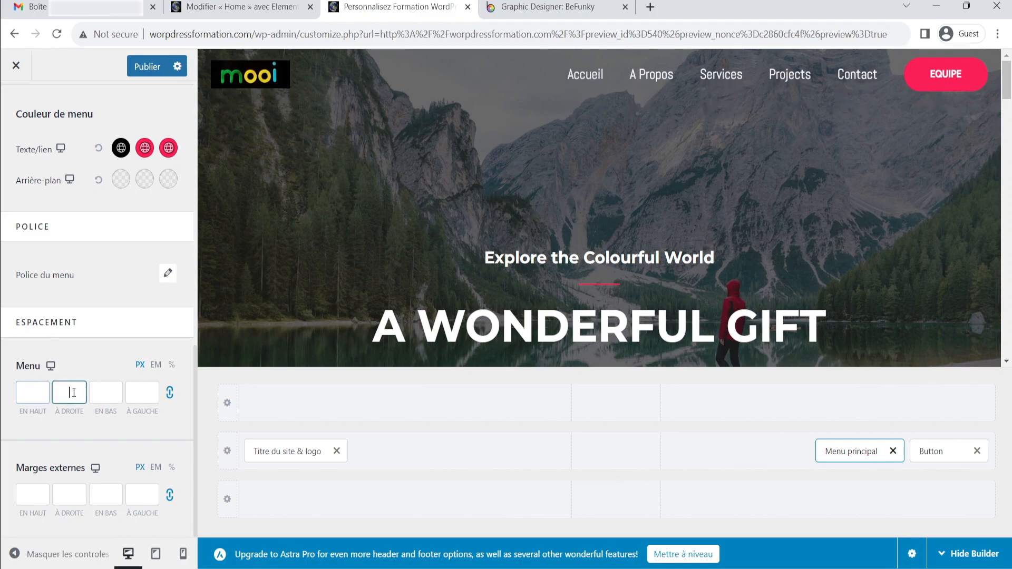
type("550")
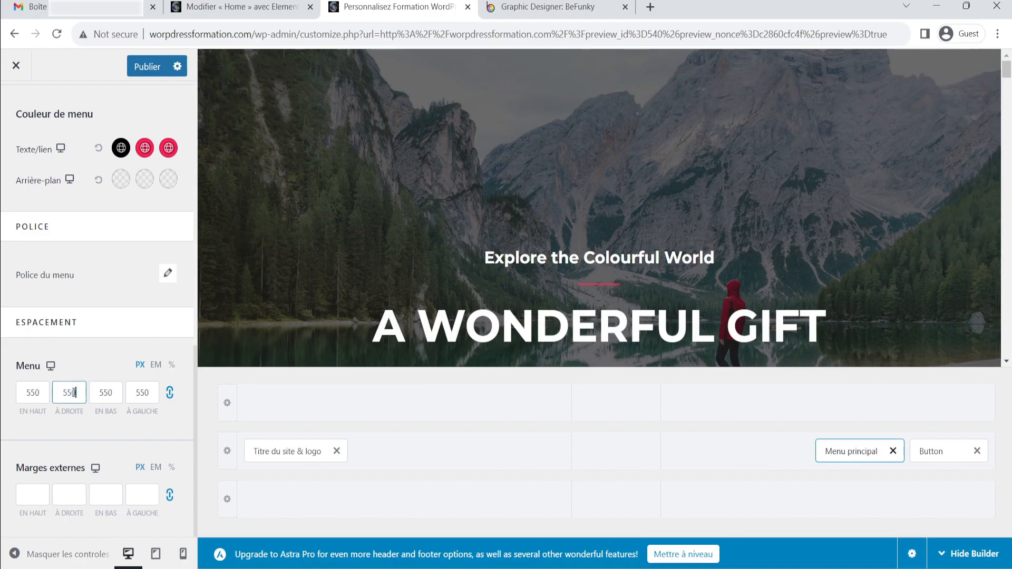
key("BackSpace")
key("BackSpace")
key("BackSpace")
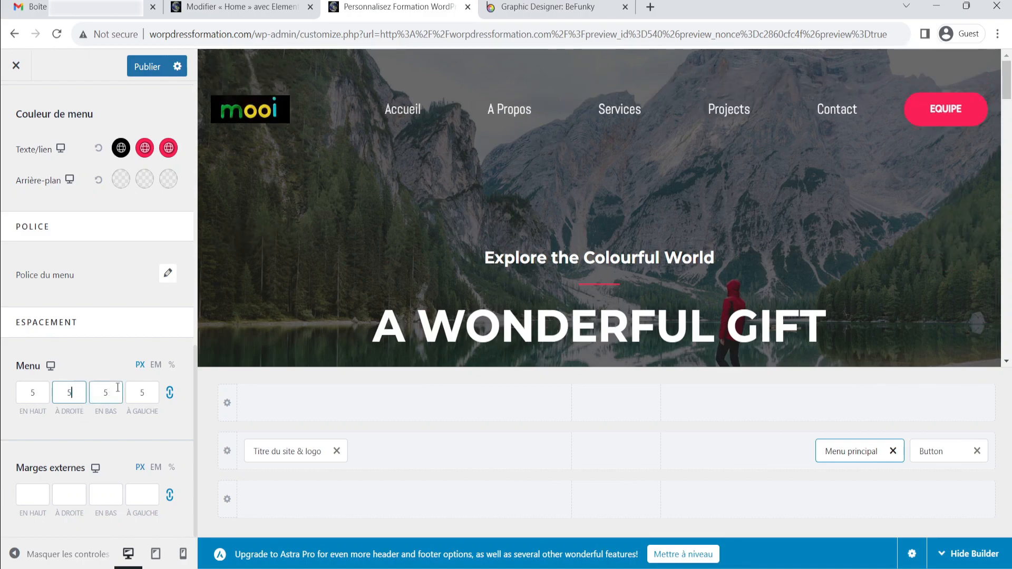
- Unlink the menu spacing sides and set only the right-side spacing to 50 px
left_click(170, 394)
left_click(65, 392)
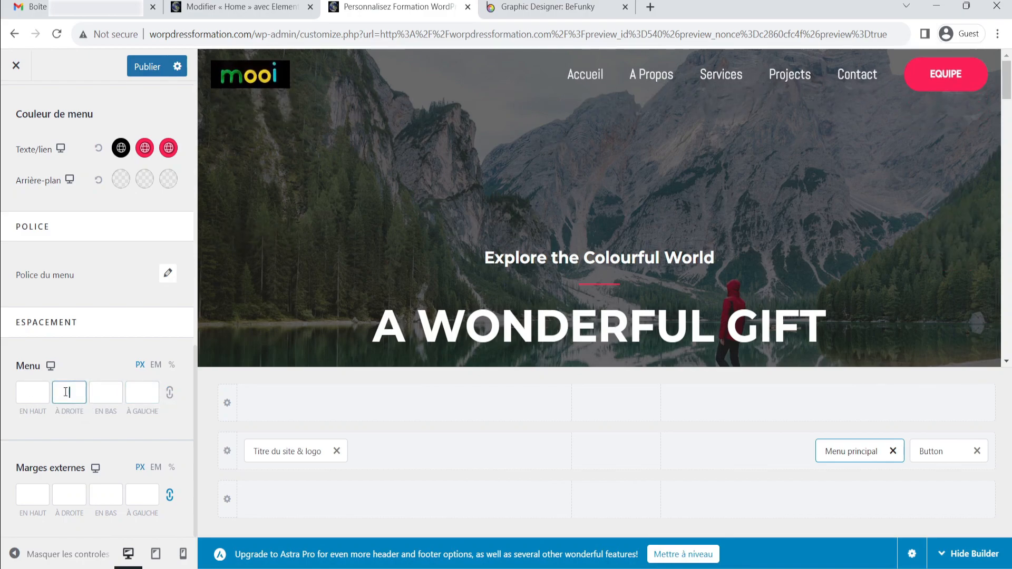
type("50")
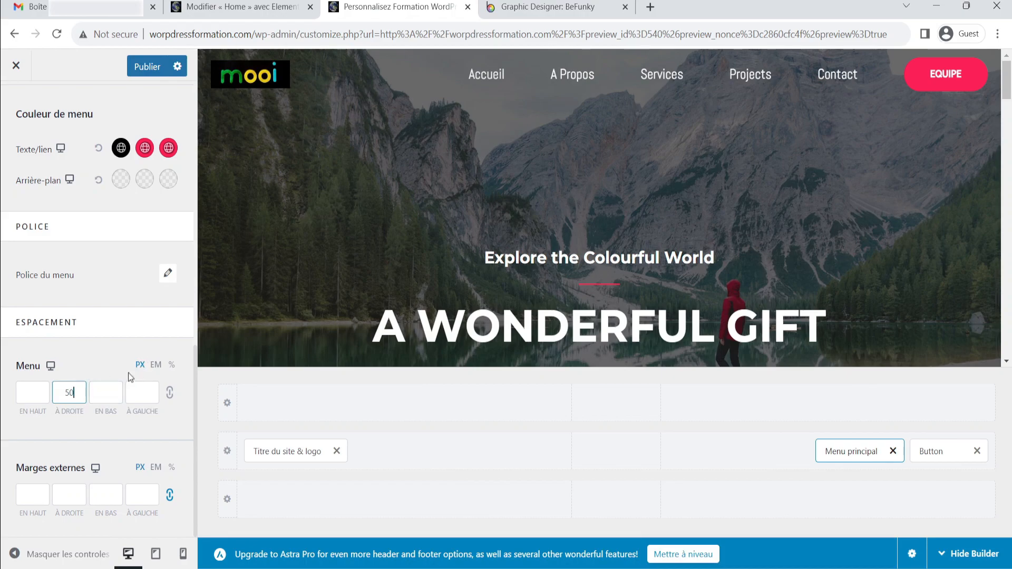
- Clear the main menu's right-side spacing and relink its four sides
key("BackSpace")
key("BackSpace")
- Try linked outer margins of 50 px and 500 px on all four sides of the main menu, and clear the values
left_click(32, 495)
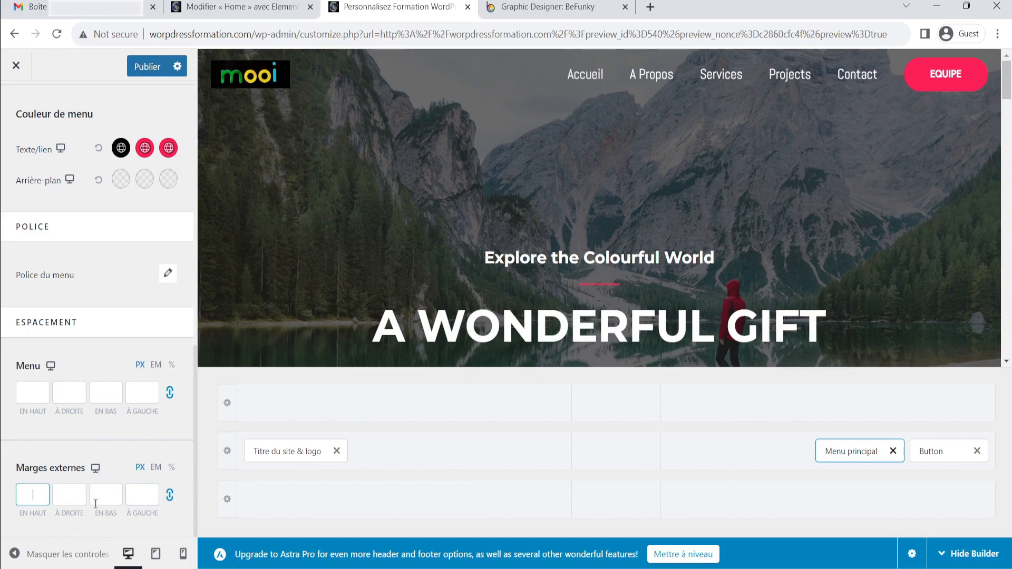
type("-")
key("BackSpace")
type("0")
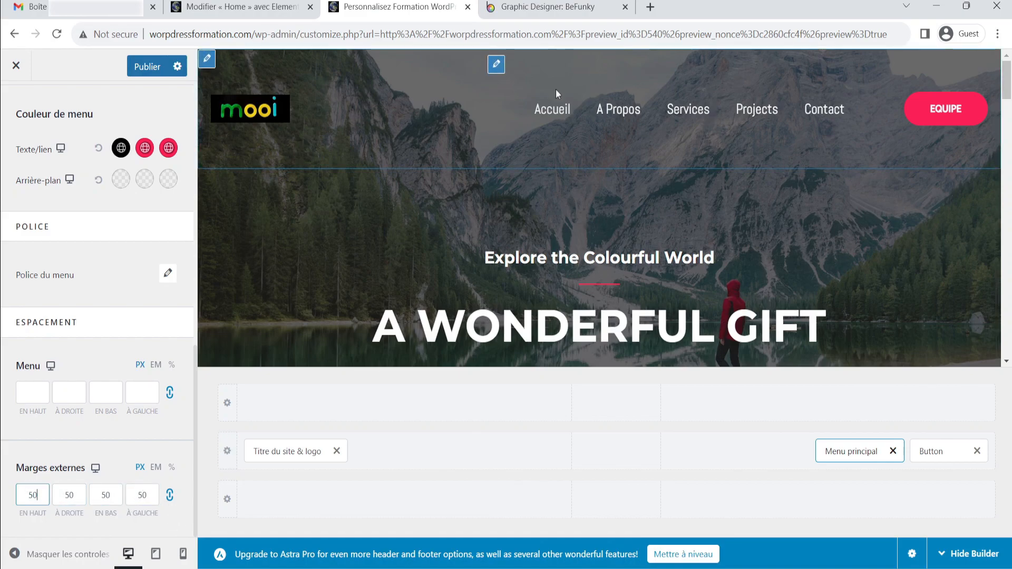
left_click(38, 493)
type("0")
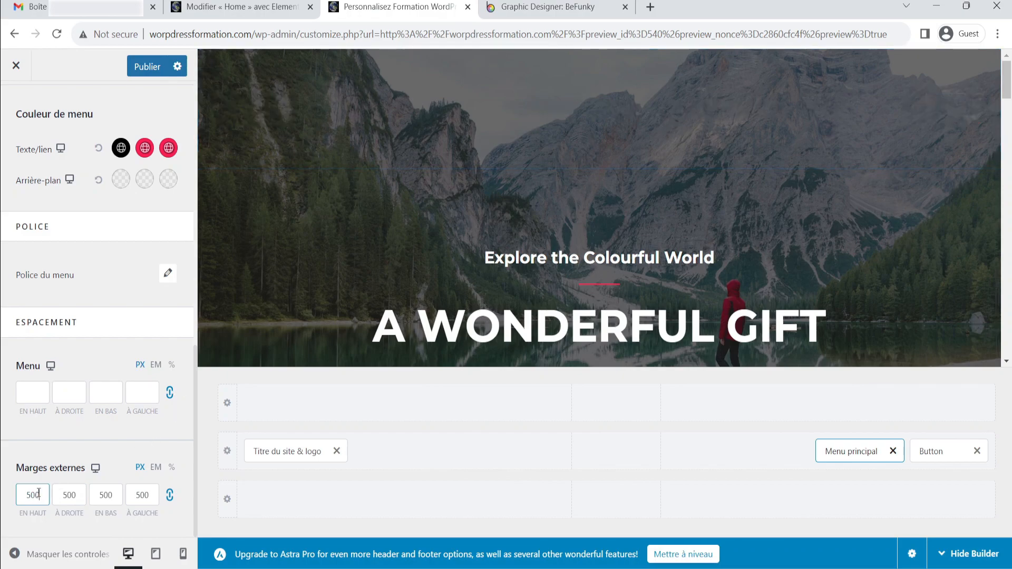
key("BackSpace")
key("BackSpace")
key("BackSpace")
- Unlink the main menu's outer margins, try 50 px on the top side only, and restore the empty linked margins
left_click(169, 494)
left_click(21, 494)
type("50")
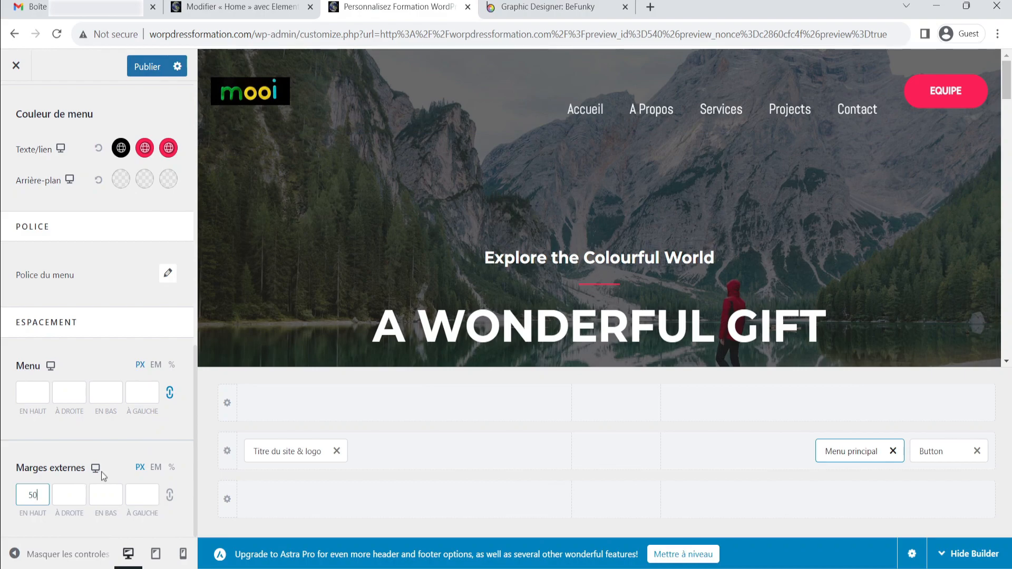
key("BackSpace")
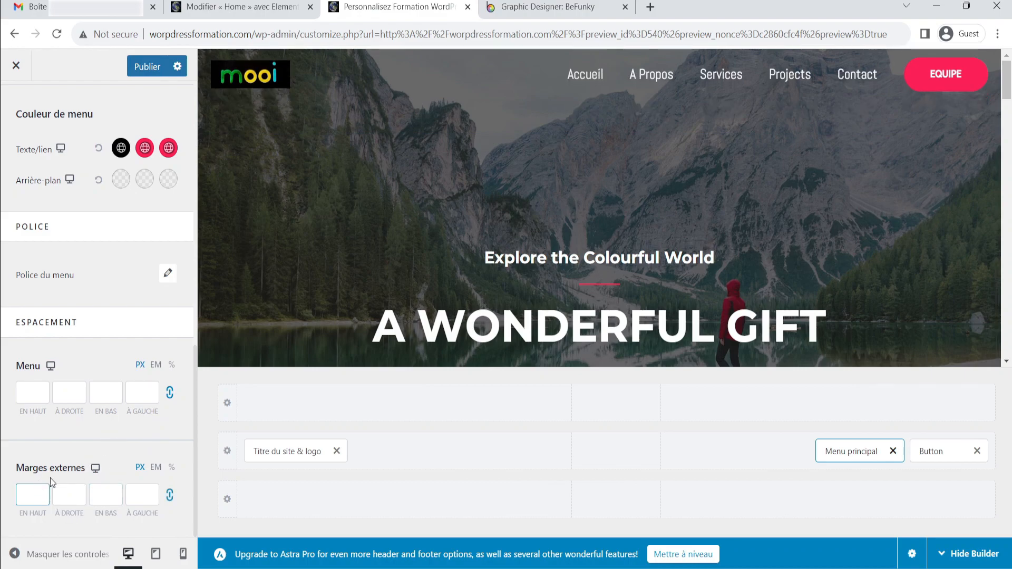
- Publish the header changes and return to the main list of site customization sections
scroll(81, 485, "up", 10)
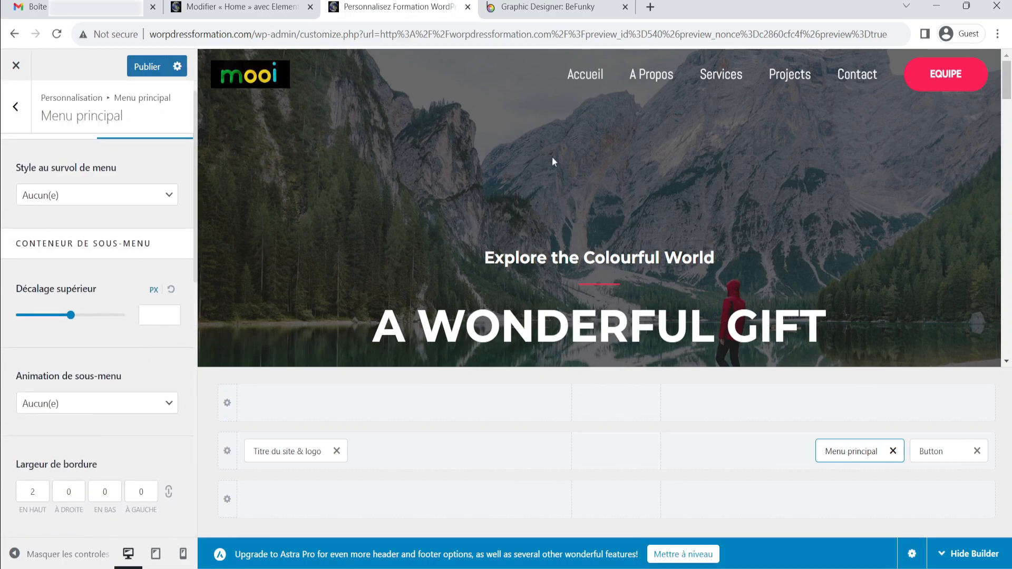
scroll(151, 220, "down", 4)
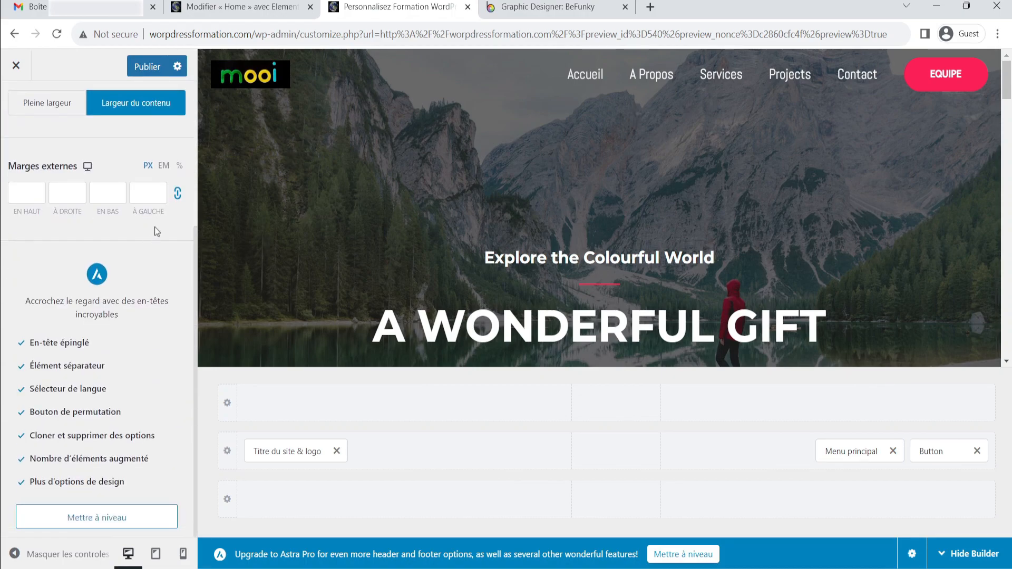
scroll(154, 229, "up", 4)
left_click(143, 66)
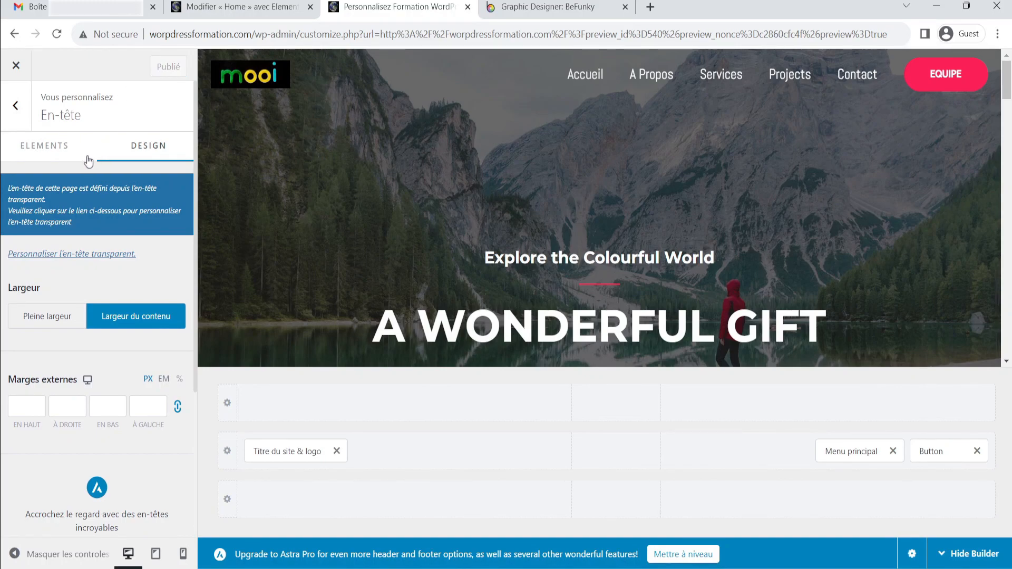
left_click(16, 108)
left_click(16, 108)
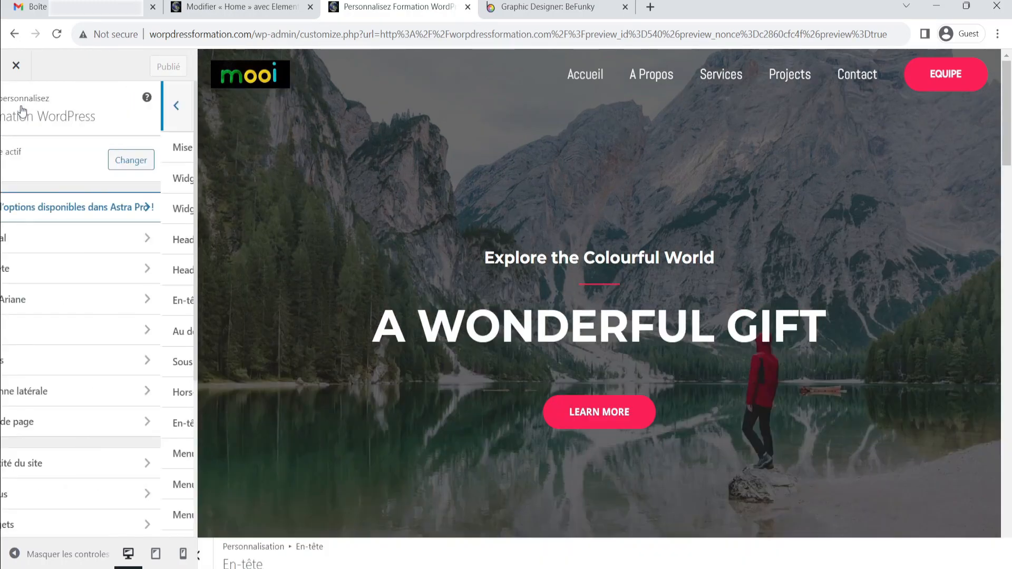